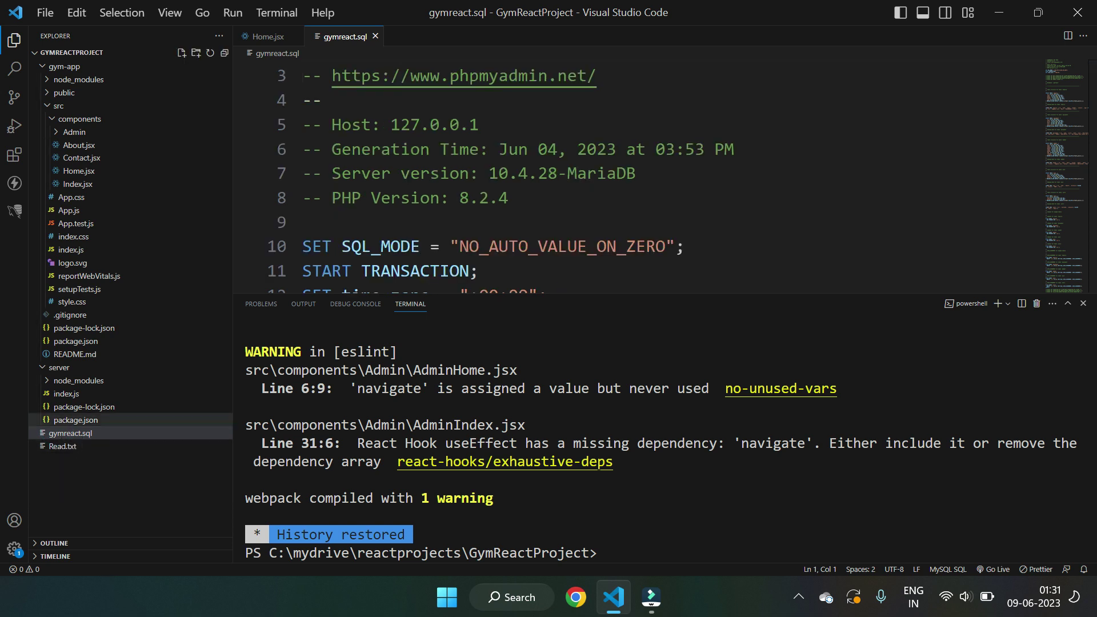
- Give the editor more room above the terminal and select the whole gymreact.sql script
{"action": "left_click_drag", "start_coordinate": [671, 291], "coordinate": [676, 448]}
{"action": "scroll", "coordinate": [609, 257], "scroll_direction": "down", "scroll_amount": 15}
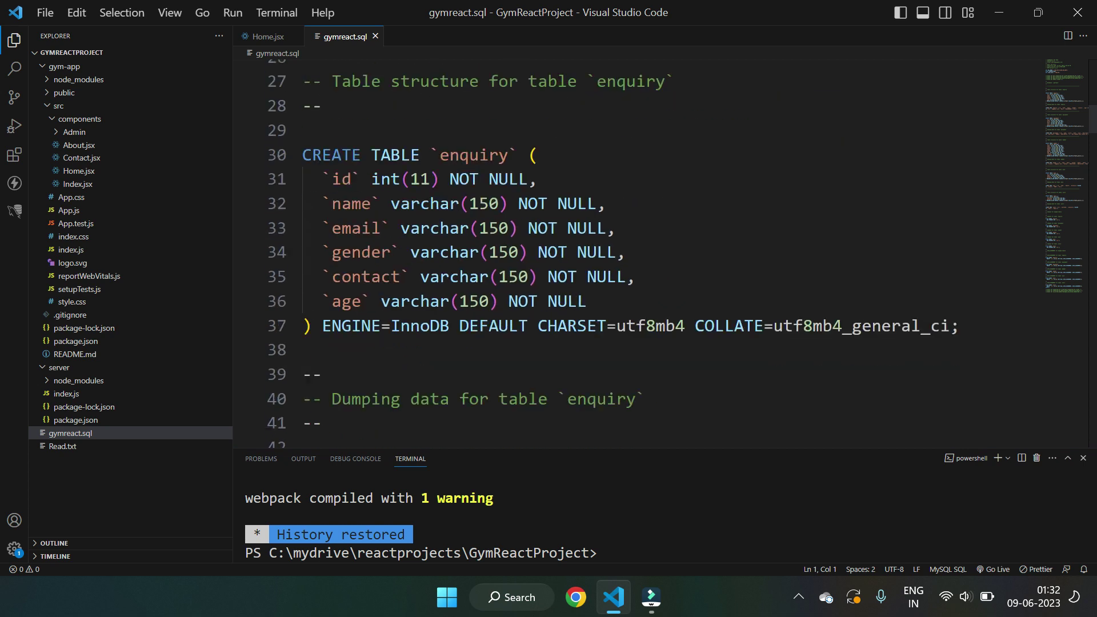
{"action": "scroll", "coordinate": [609, 257], "scroll_direction": "down", "scroll_amount": 13}
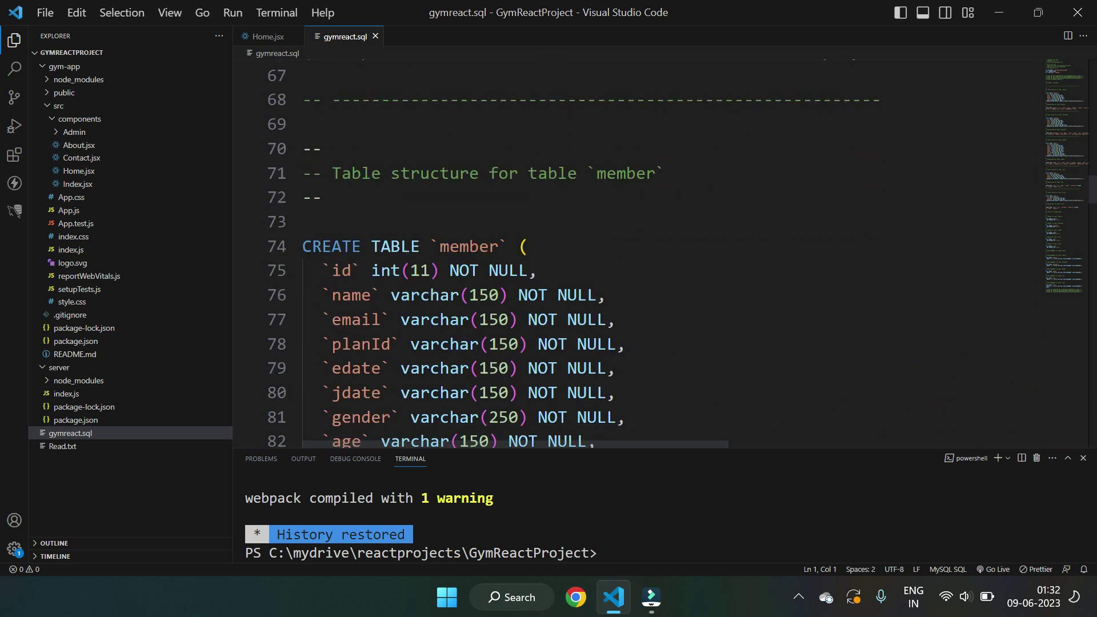
{"action": "scroll", "coordinate": [608, 257], "scroll_direction": "down", "scroll_amount": 13}
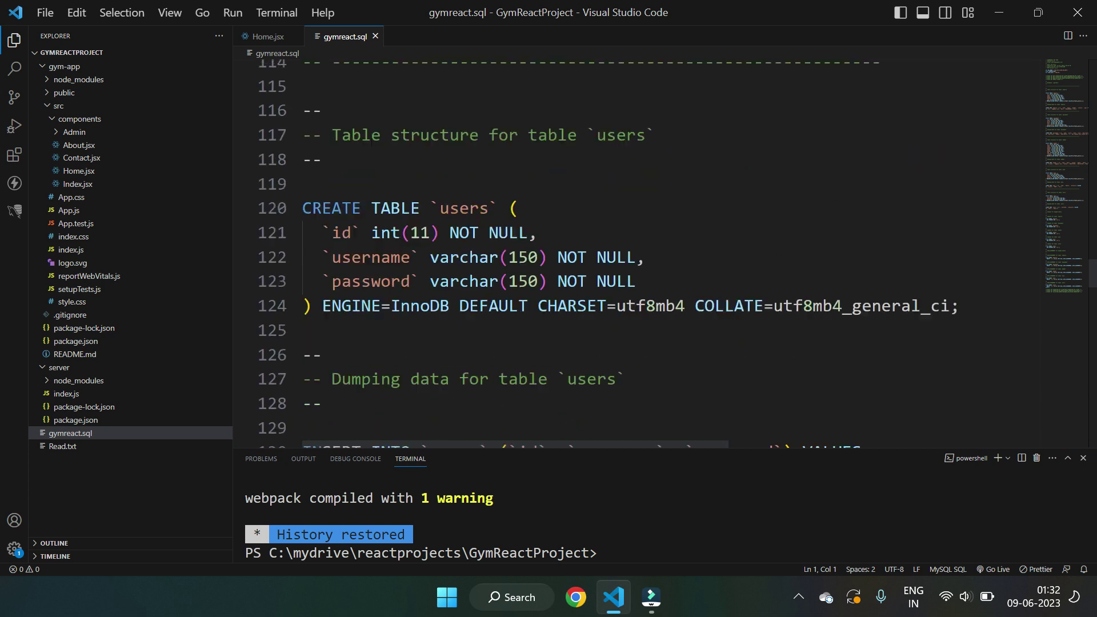
{"action": "scroll", "coordinate": [609, 258], "scroll_direction": "down", "scroll_amount": 2}
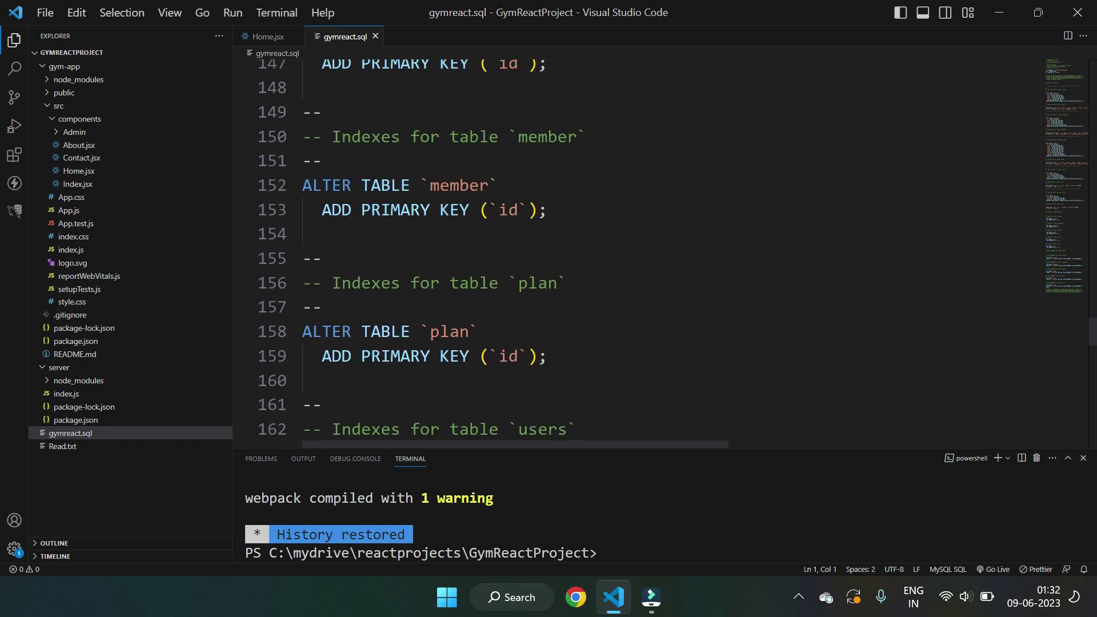
{"action": "scroll", "coordinate": [609, 257], "scroll_direction": "up", "scroll_amount": 3}
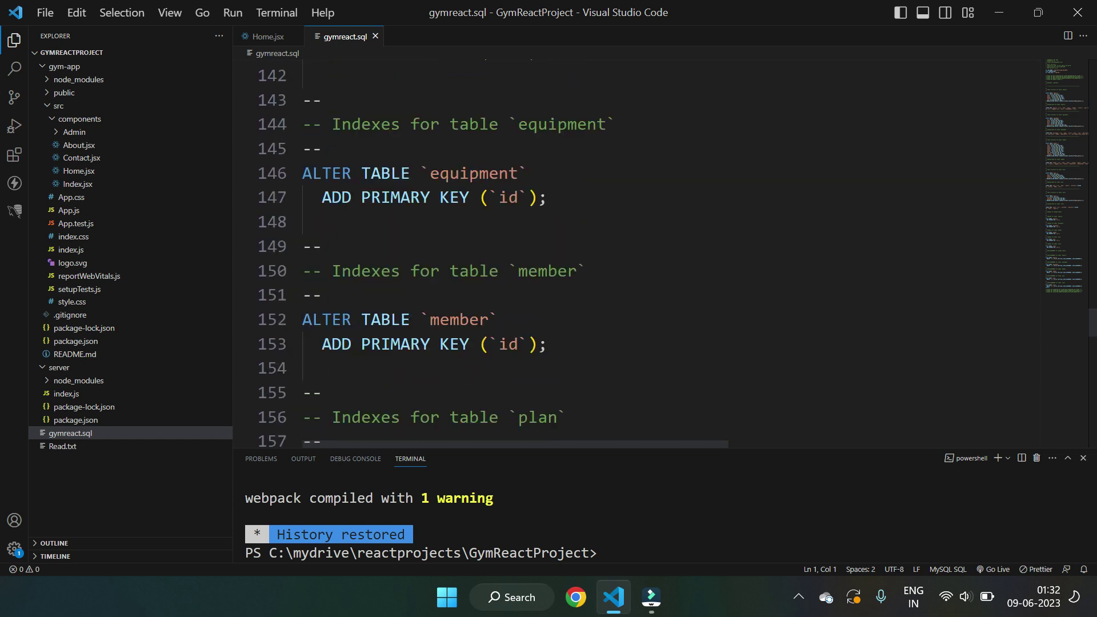
{"action": "scroll", "coordinate": [609, 257], "scroll_direction": "up", "scroll_amount": 5}
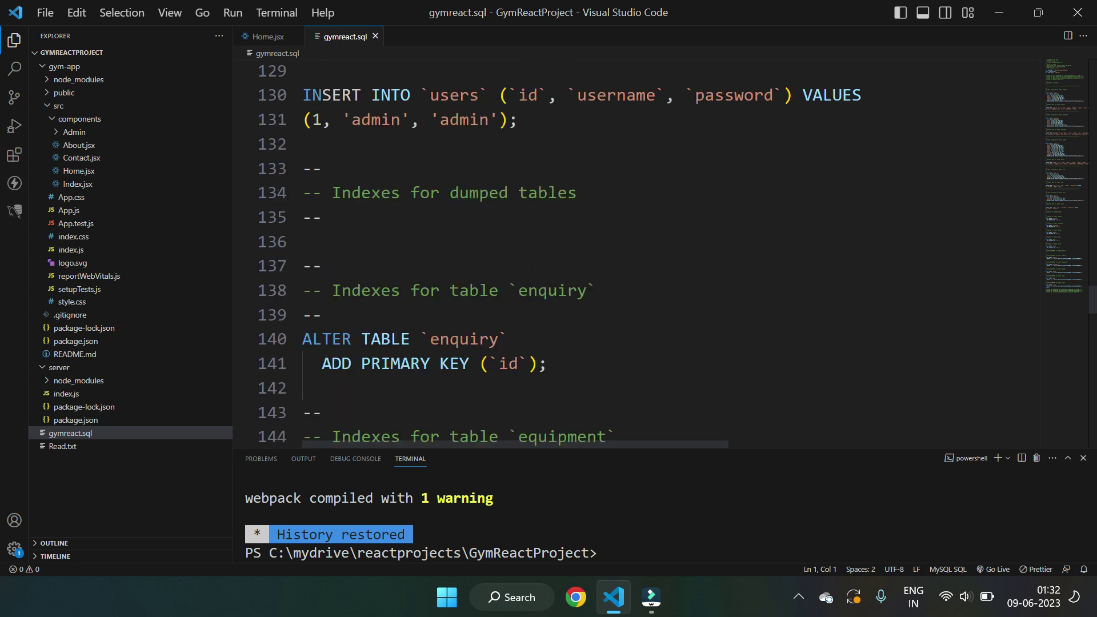
{"action": "scroll", "coordinate": [609, 257], "scroll_direction": "up", "scroll_amount": 4}
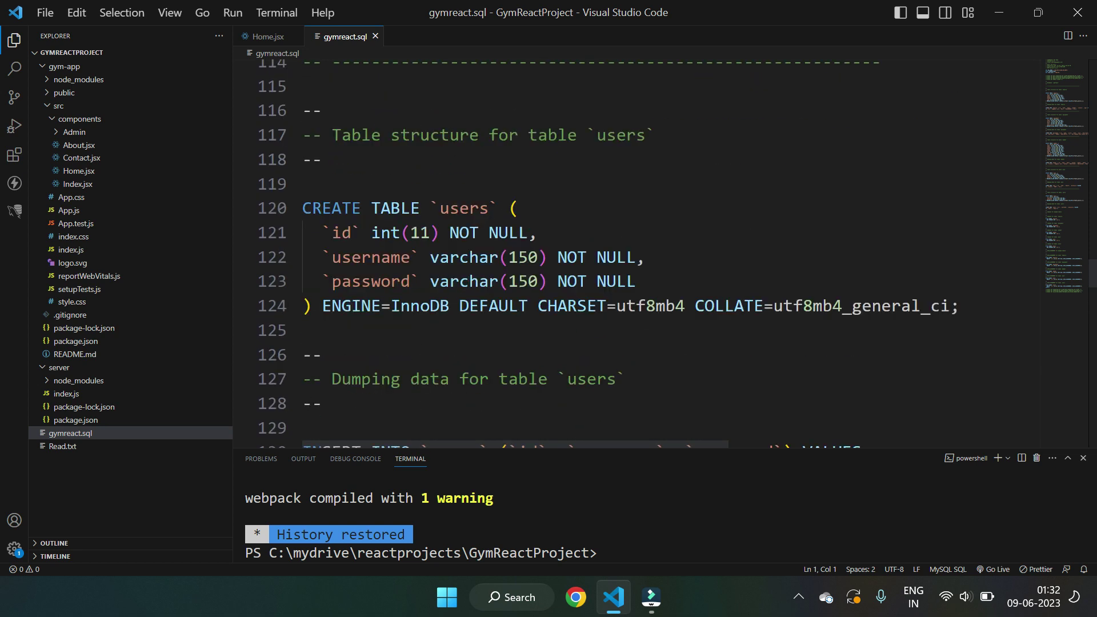
{"action": "scroll", "coordinate": [609, 258], "scroll_direction": "up", "scroll_amount": 3}
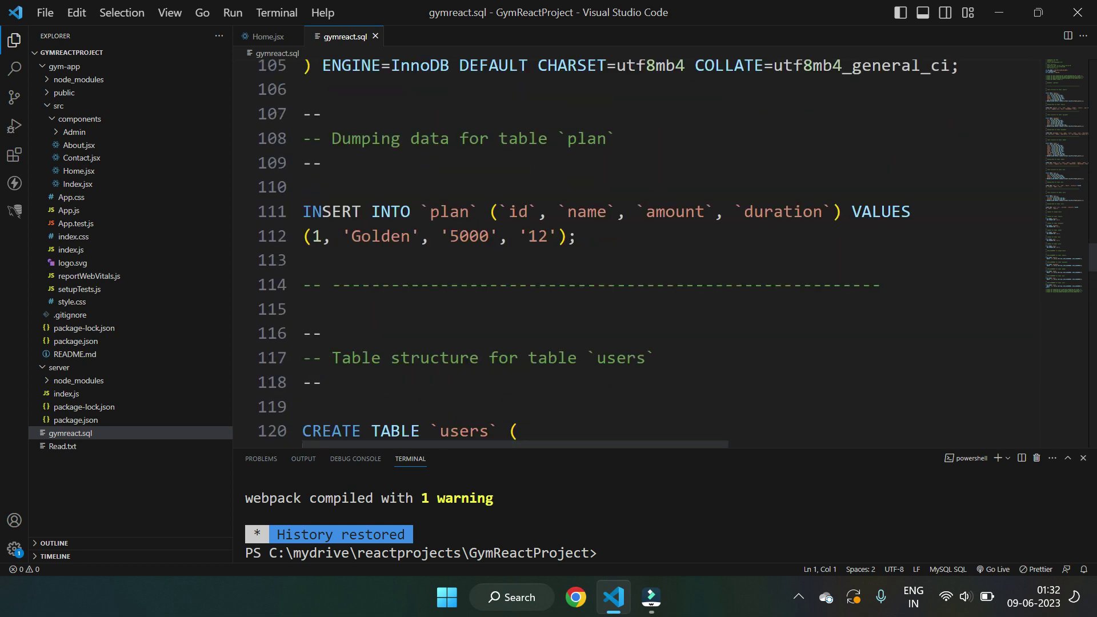
{"action": "scroll", "coordinate": [608, 258], "scroll_direction": "up", "scroll_amount": 2}
{"action": "left_click", "coordinate": [501, 246]}
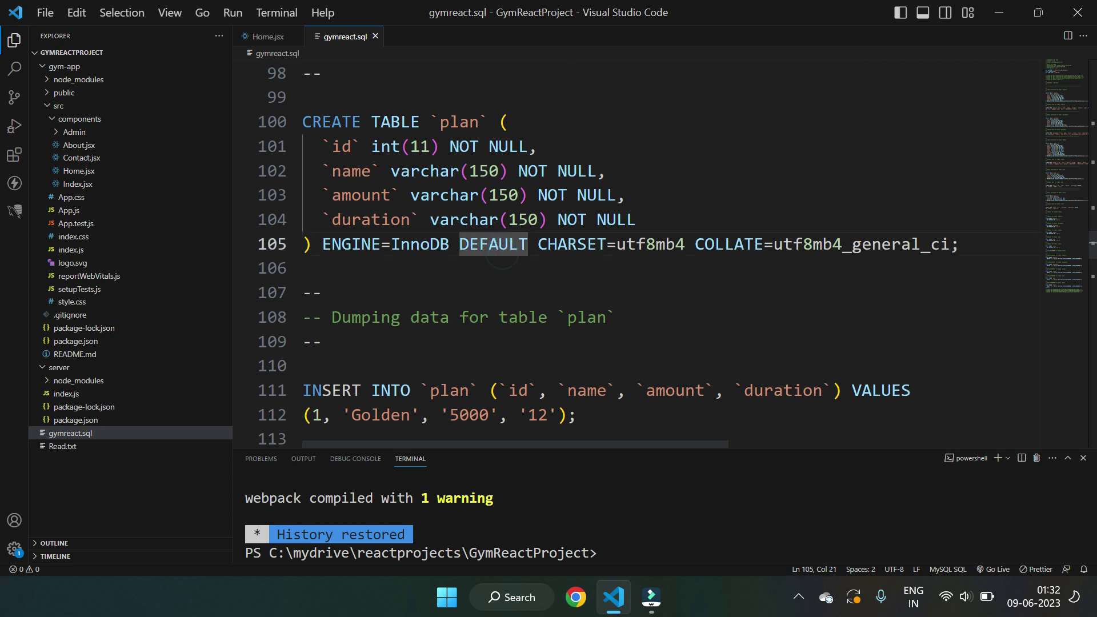
{"action": "key", "text": "ctrl+a"}
- Copy the selected SQL, close gymreact.sql, and minimise VS Code to the desktop
{"action": "right_click", "coordinate": [505, 176]}
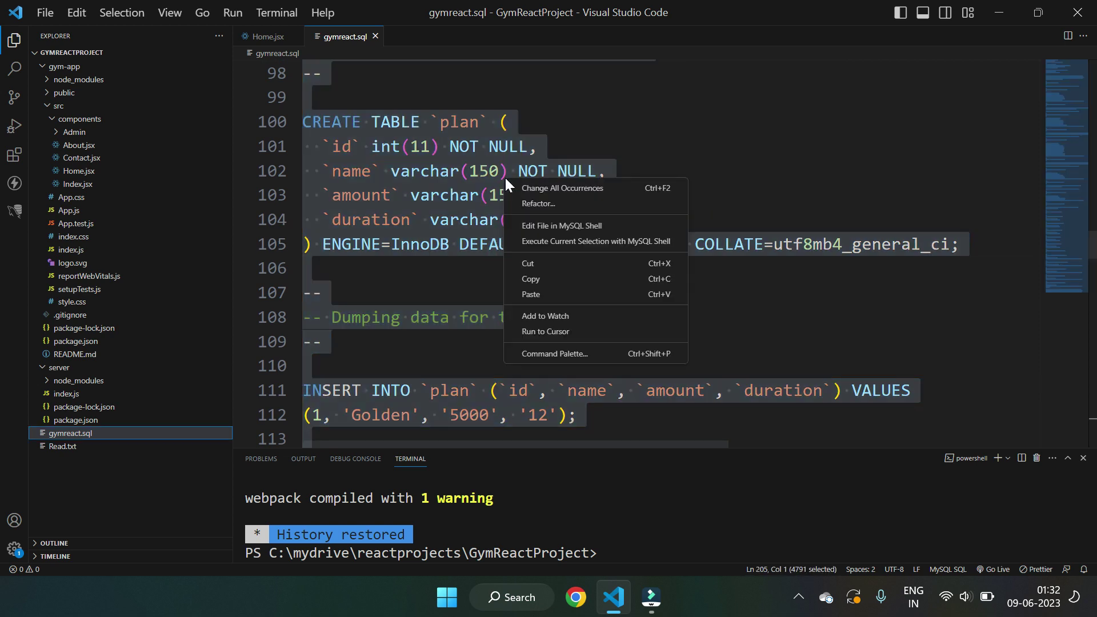
{"action": "left_click", "coordinate": [532, 279]}
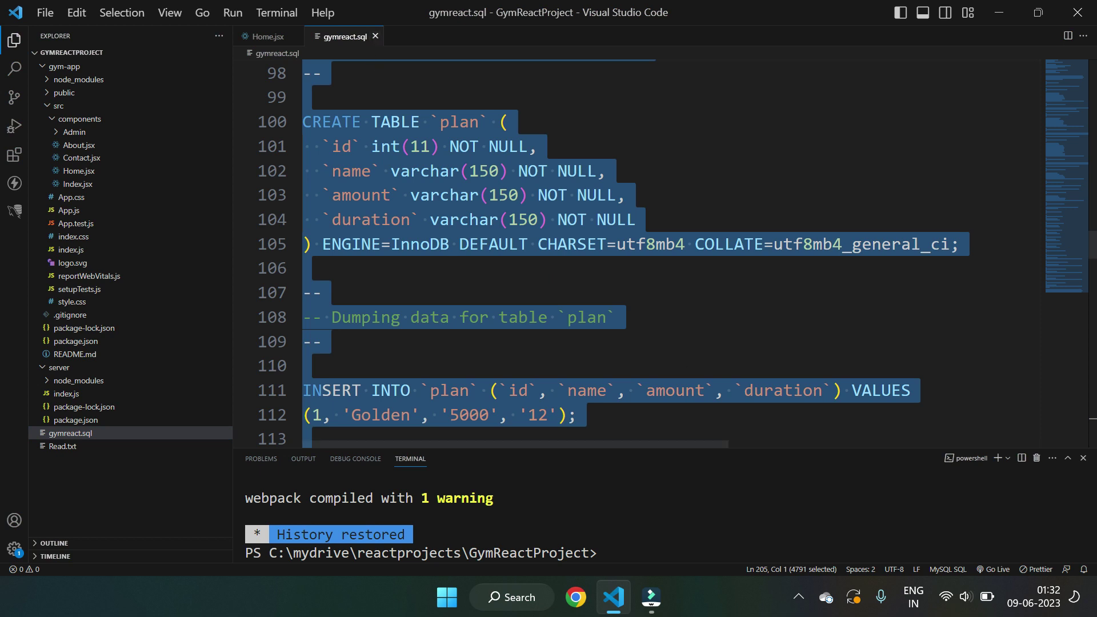
{"action": "left_click", "coordinate": [375, 36]}
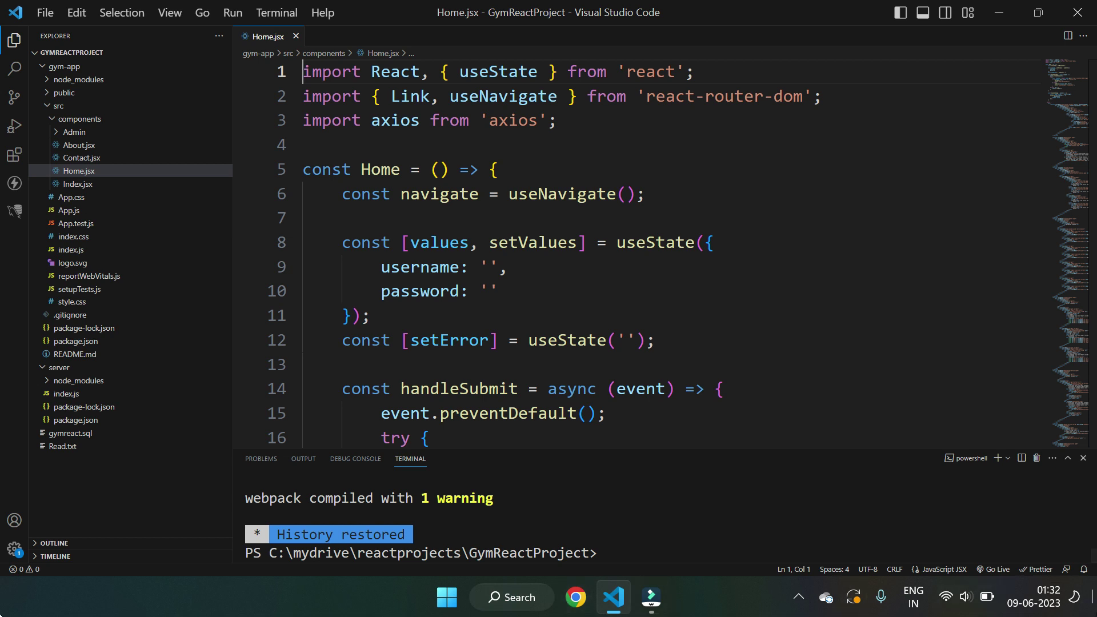
{"action": "key", "text": "super+d"}
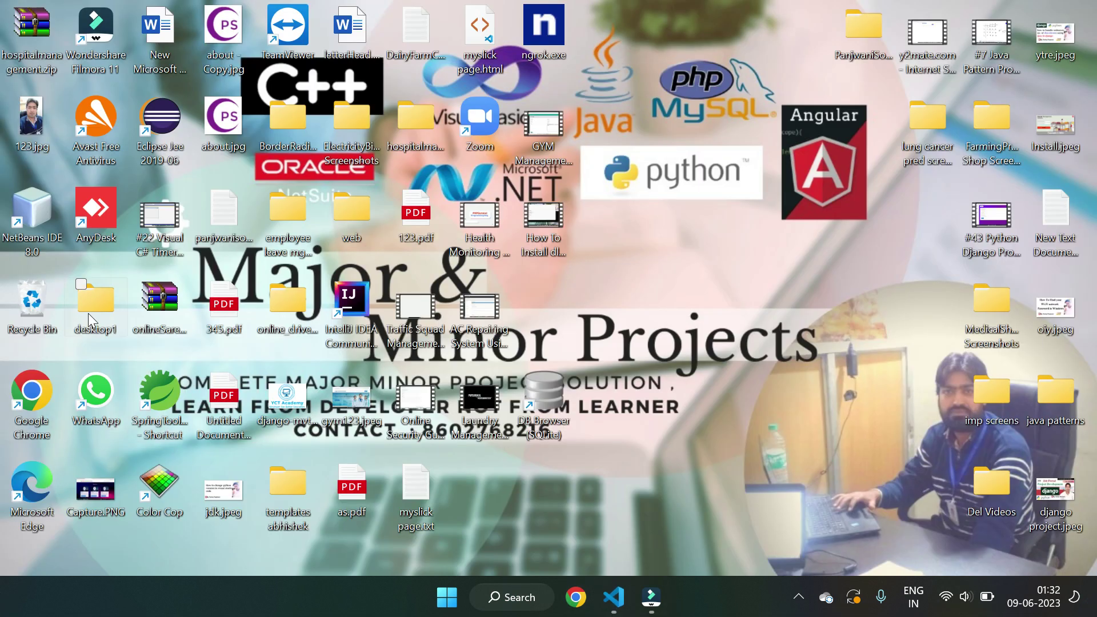
- Browse to C:\xampp2 and launch xampp-control.exe to open the XAMPP Control Panel
{"action": "double_click", "coordinate": [91, 316]}
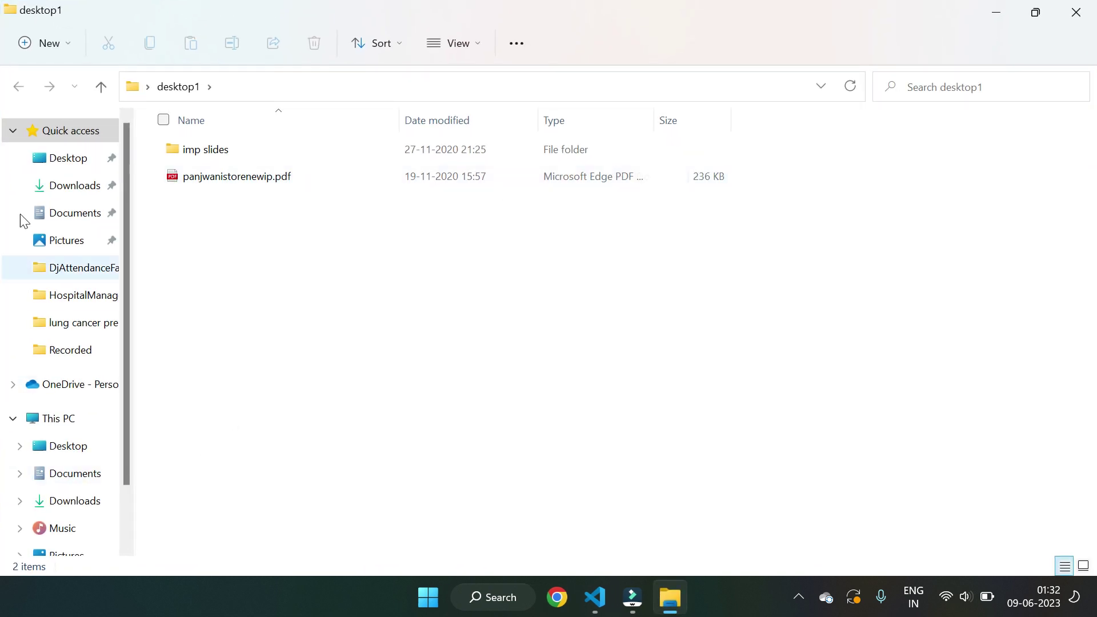
{"action": "scroll", "coordinate": [20, 221], "scroll_direction": "down", "scroll_amount": 2}
{"action": "left_click", "coordinate": [83, 529]}
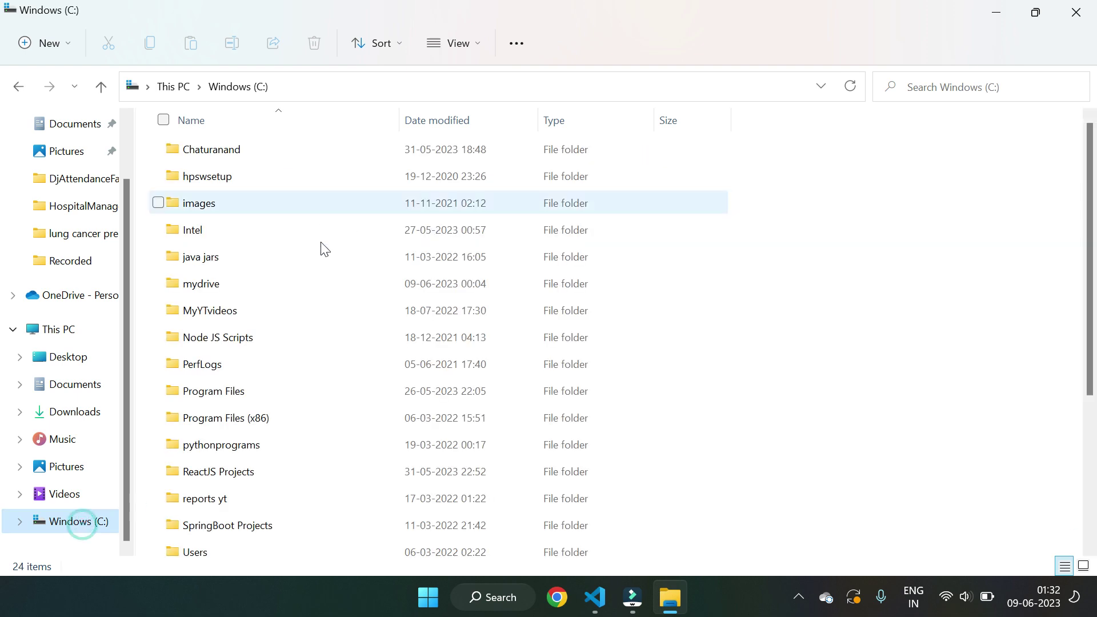
{"action": "scroll", "coordinate": [155, 464], "scroll_direction": "down", "scroll_amount": 3}
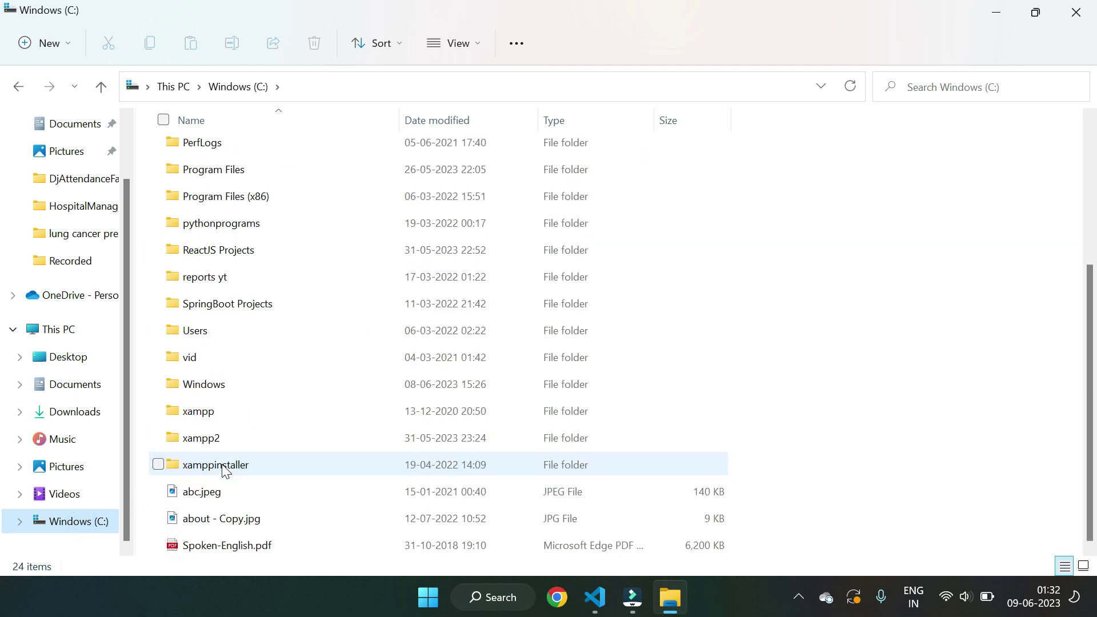
{"action": "double_click", "coordinate": [201, 439]}
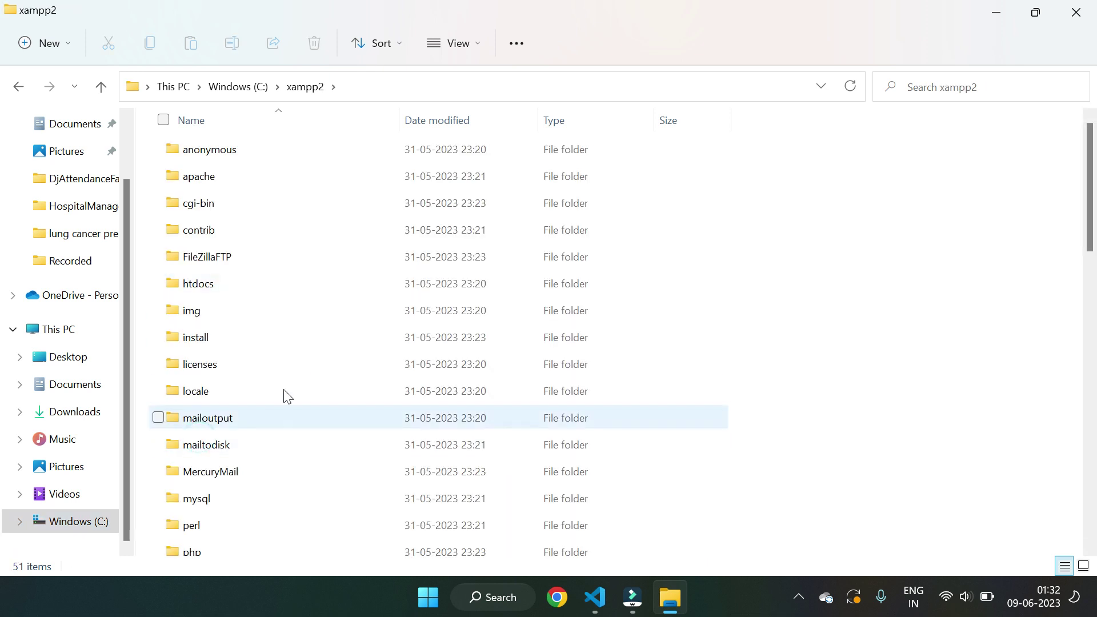
{"action": "scroll", "coordinate": [280, 377], "scroll_direction": "down", "scroll_amount": 3}
{"action": "scroll", "coordinate": [270, 359], "scroll_direction": "down", "scroll_amount": 7}
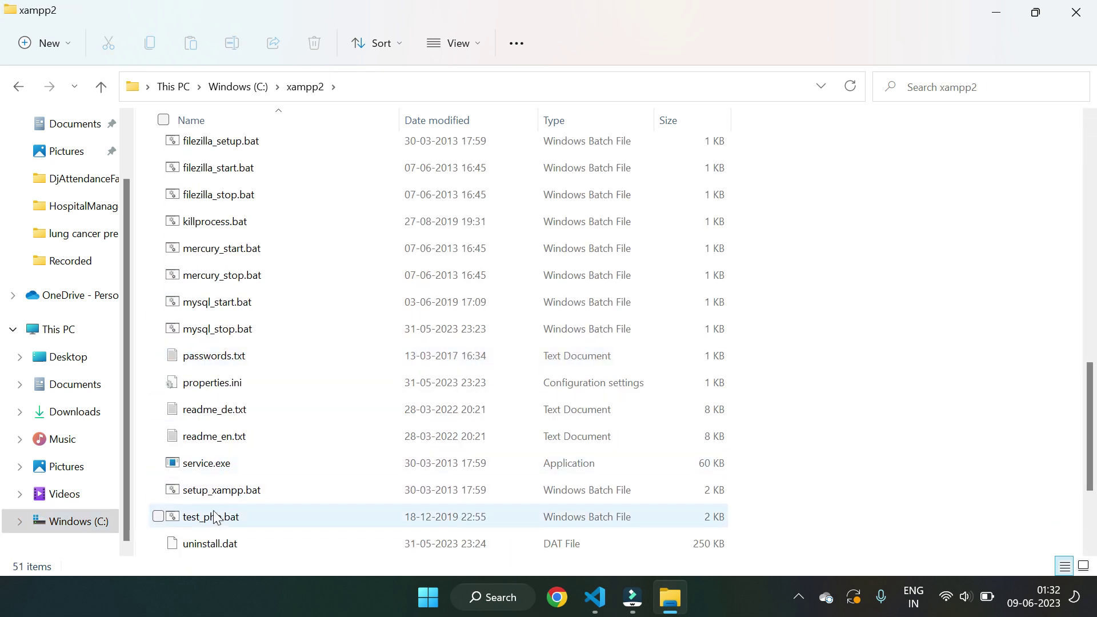
{"action": "scroll", "coordinate": [215, 518], "scroll_direction": "down", "scroll_amount": 2}
{"action": "double_click", "coordinate": [234, 518]}
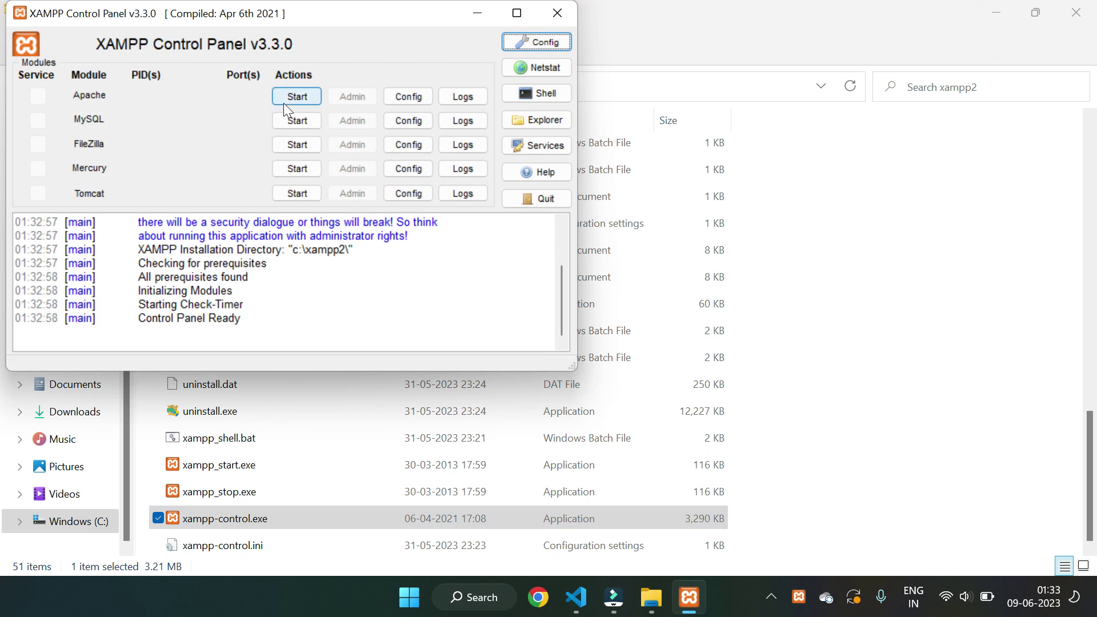
- Start the Apache and MySQL servers, then launch Google Chrome
{"action": "left_click", "coordinate": [295, 96]}
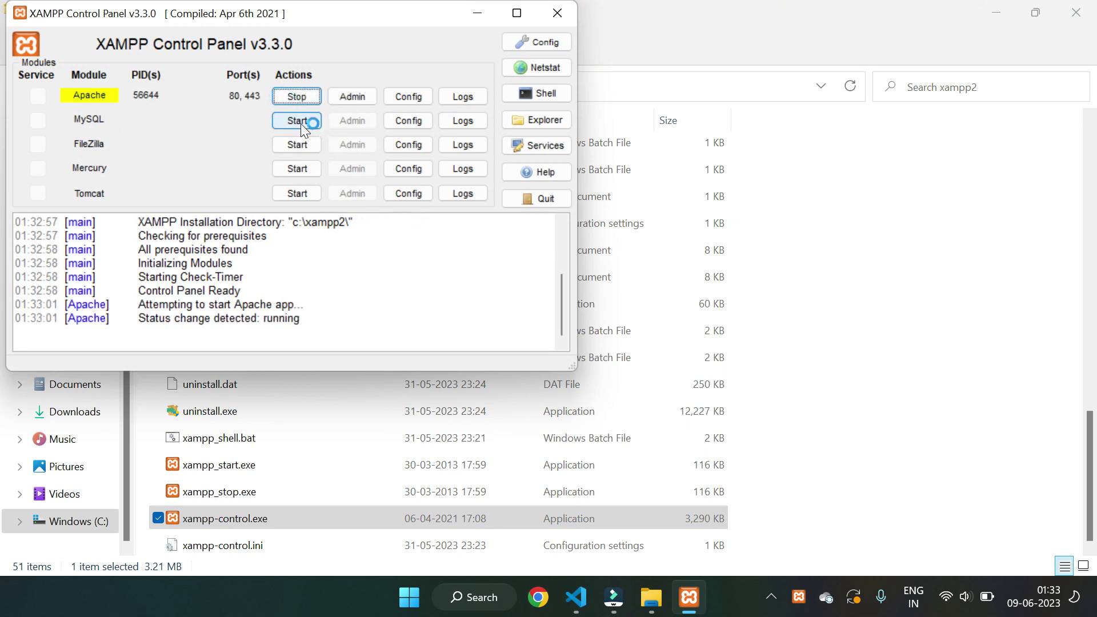
{"action": "left_click", "coordinate": [299, 121]}
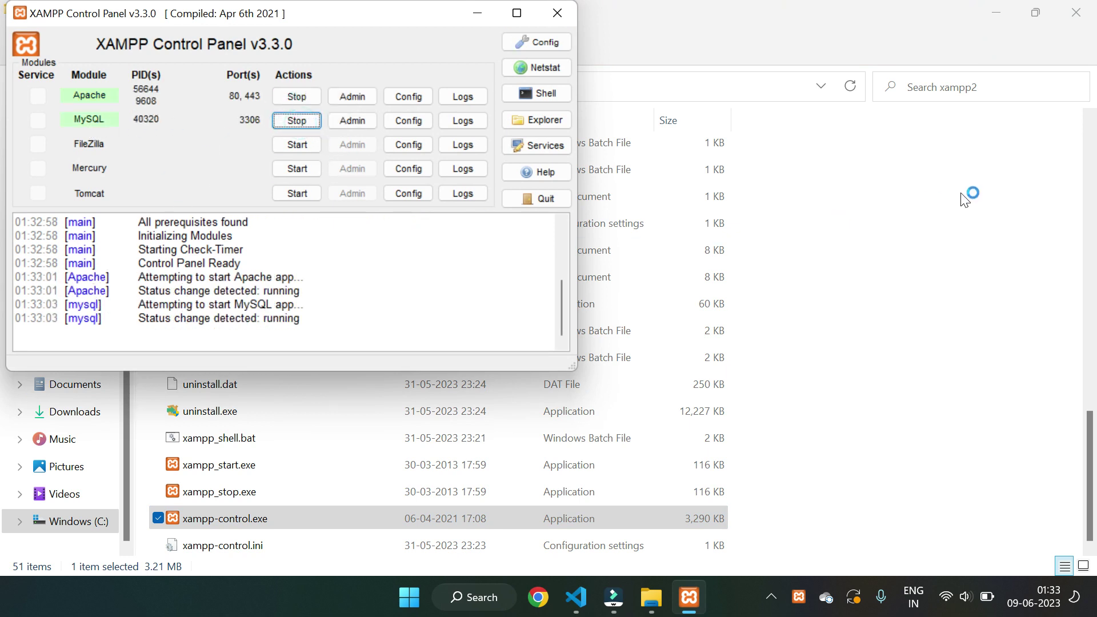
{"action": "left_click", "coordinate": [964, 198]}
{"action": "scroll", "coordinate": [317, 252], "scroll_direction": "up", "scroll_amount": 10}
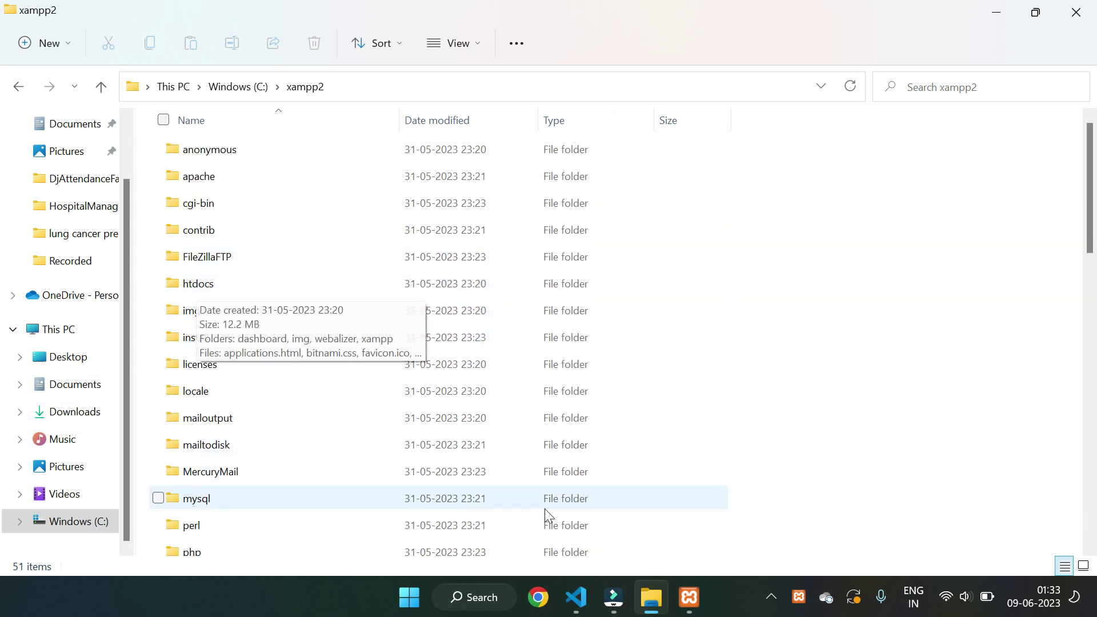
{"action": "left_click", "coordinate": [541, 605]}
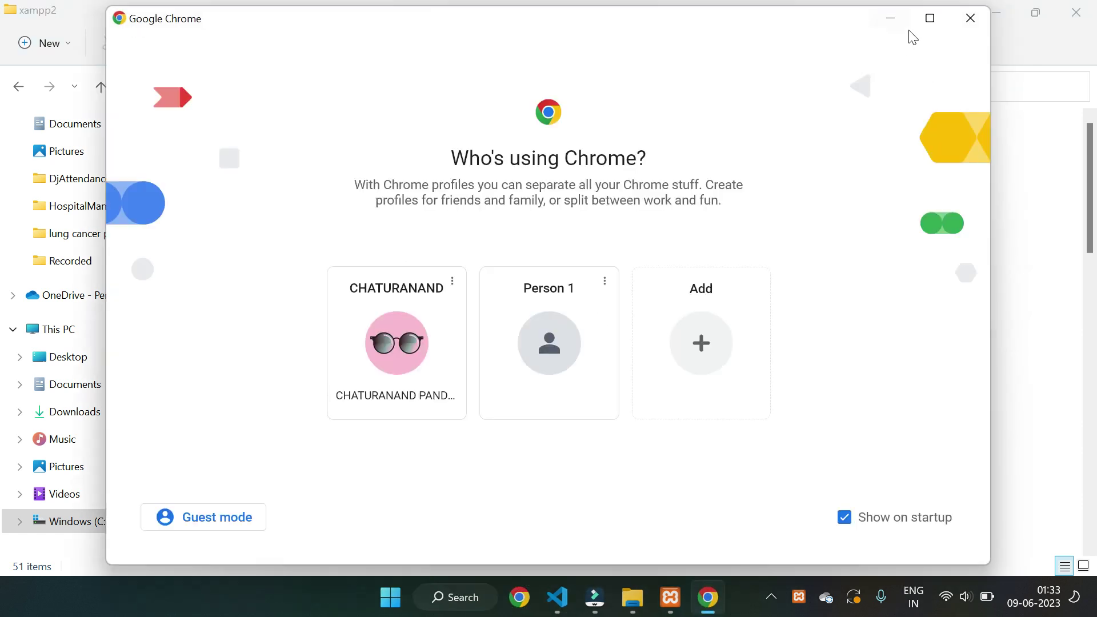
- Open Chrome with the main profile and load localhost/dashboard
{"action": "left_click", "coordinate": [929, 18]}
{"action": "left_click", "coordinate": [380, 369]}
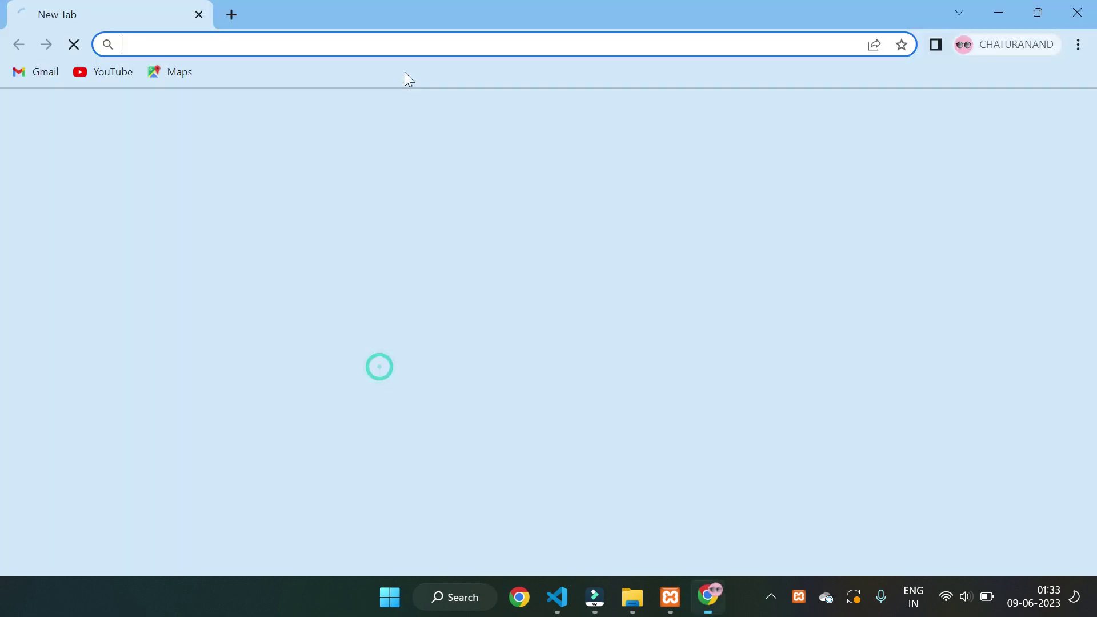
{"action": "left_click", "coordinate": [362, 44]}
{"action": "type", "text": "lo"}
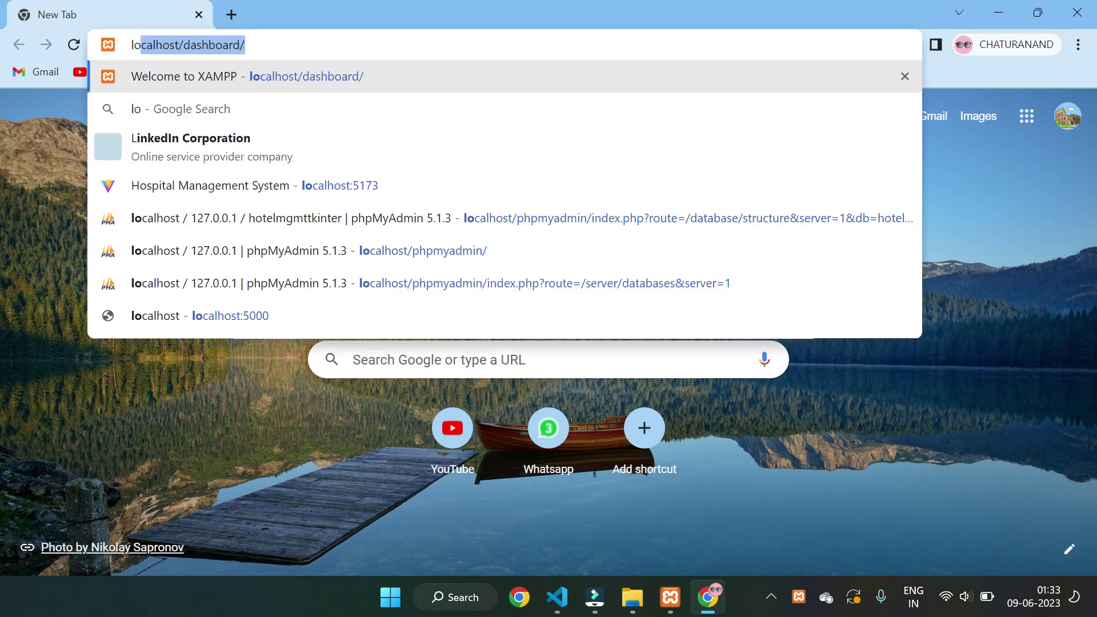
{"action": "type", "text": "cal"}
{"action": "key", "text": "Right"}
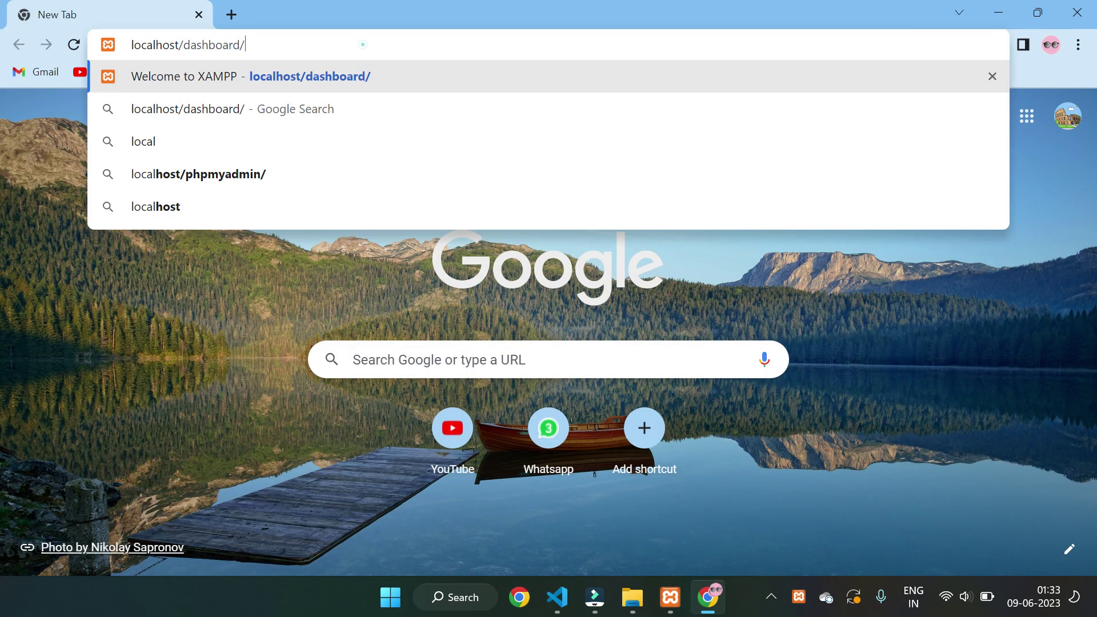
{"action": "left_click", "coordinate": [363, 45]}
{"action": "key", "text": "BackSpace"}
{"action": "key", "text": "BackSpace"}
{"action": "key", "text": "BackSpace"}
{"action": "key", "text": "BackSpace"}
{"action": "key", "text": "BackSpace"}
{"action": "key", "text": "BackSpace"}
{"action": "key", "text": "BackSpace"}
{"action": "key", "text": "BackSpace"}
{"action": "key", "text": "BackSpace"}
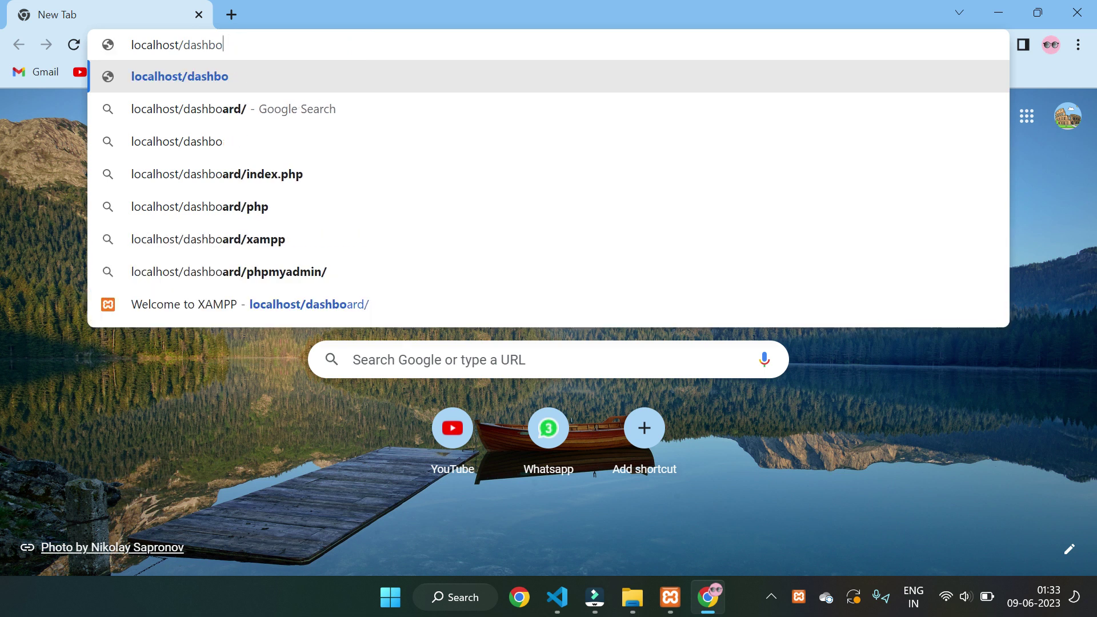
{"action": "key", "text": "BackSpace"}
{"action": "key", "text": "Return"}
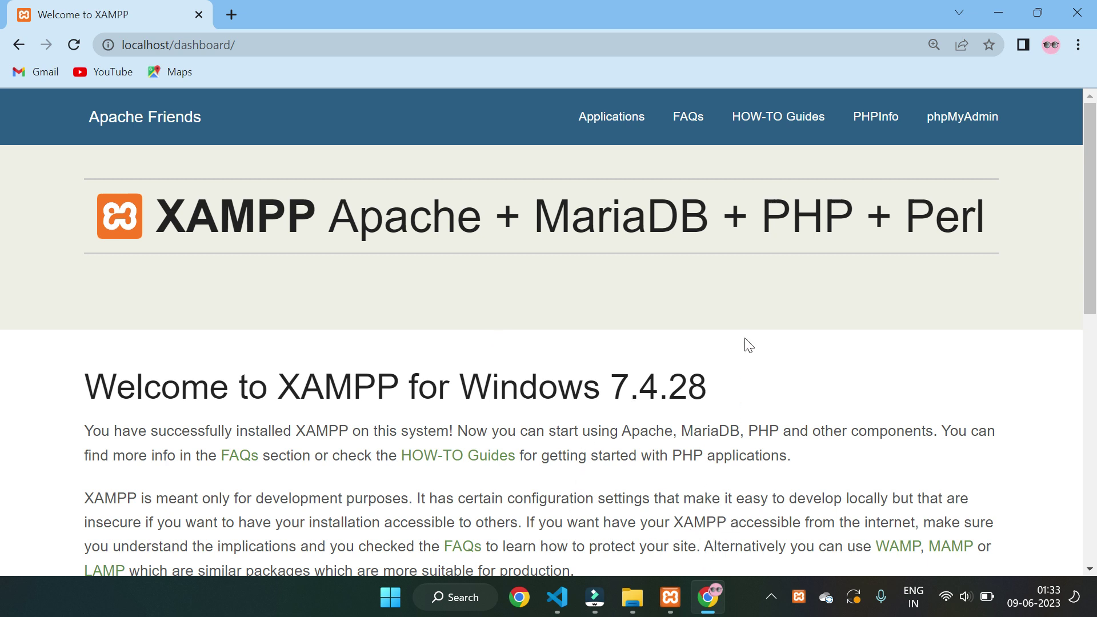
- Scroll through the XAMPP welcome page, then minimise and restore Chrome
{"action": "scroll", "coordinate": [762, 347], "scroll_direction": "down", "scroll_amount": 8}
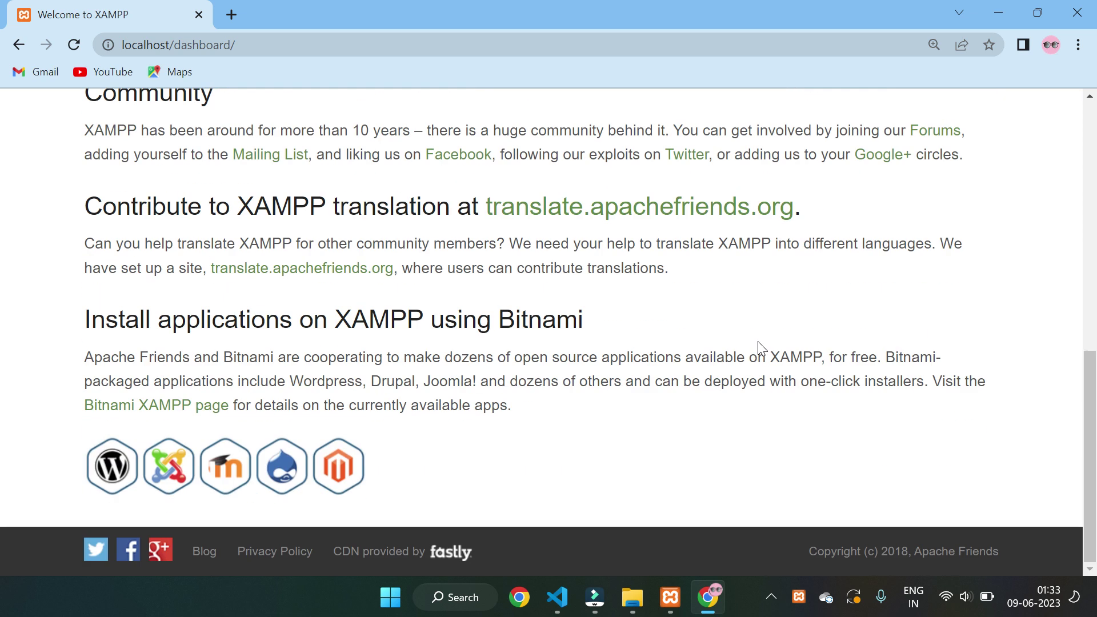
{"action": "scroll", "coordinate": [761, 347], "scroll_direction": "up", "scroll_amount": 1}
{"action": "scroll", "coordinate": [762, 347], "scroll_direction": "up", "scroll_amount": 7}
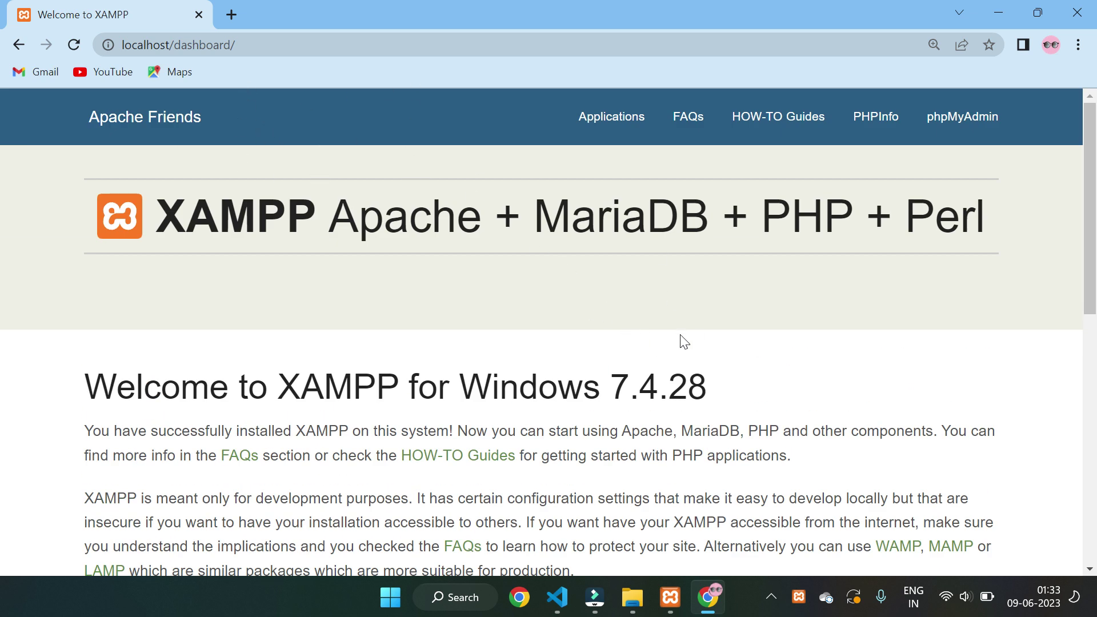
{"action": "left_click", "coordinate": [711, 609]}
{"action": "left_click", "coordinate": [704, 596]}
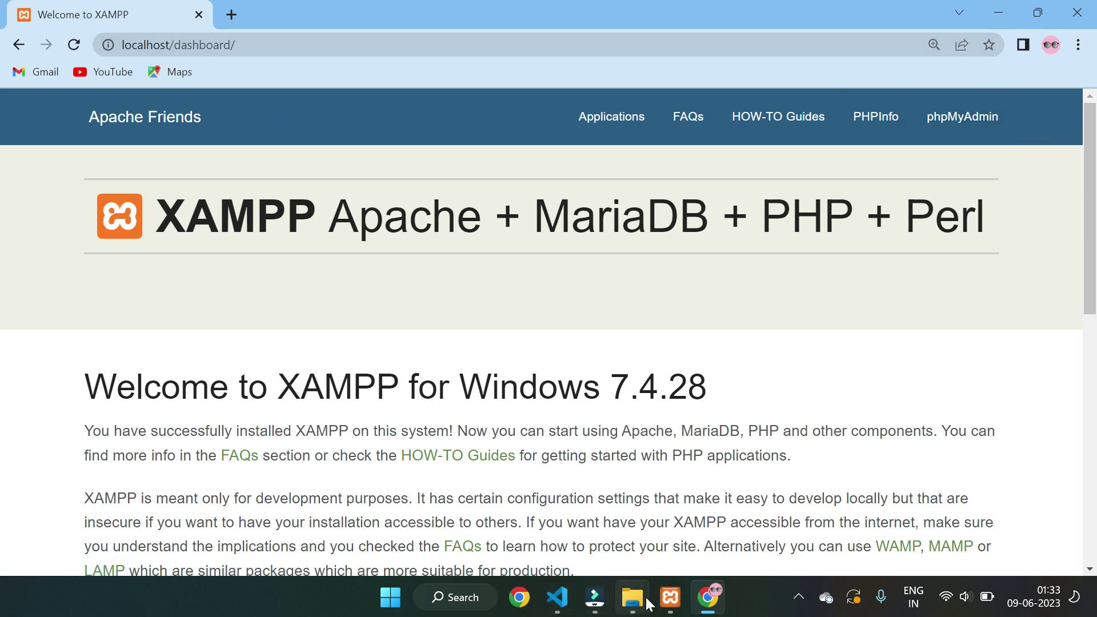
- Check Apache and MySQL are running, then open phpMyAdmin from the XAMPP dashboard
{"action": "left_click", "coordinate": [670, 599]}
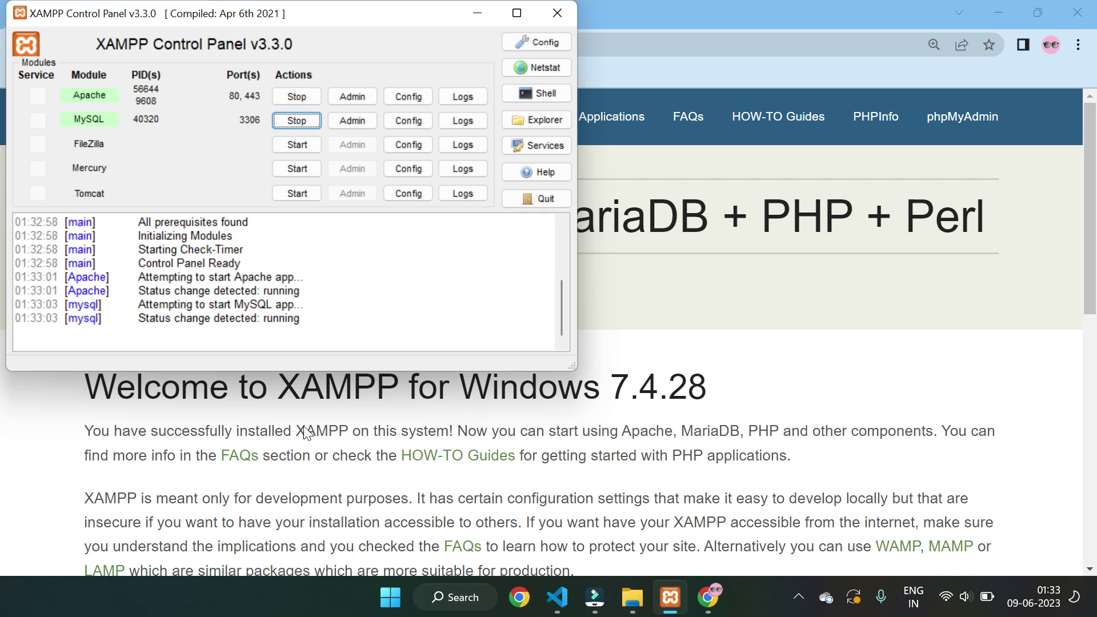
{"action": "left_click", "coordinate": [341, 437]}
{"action": "left_click", "coordinate": [976, 126]}
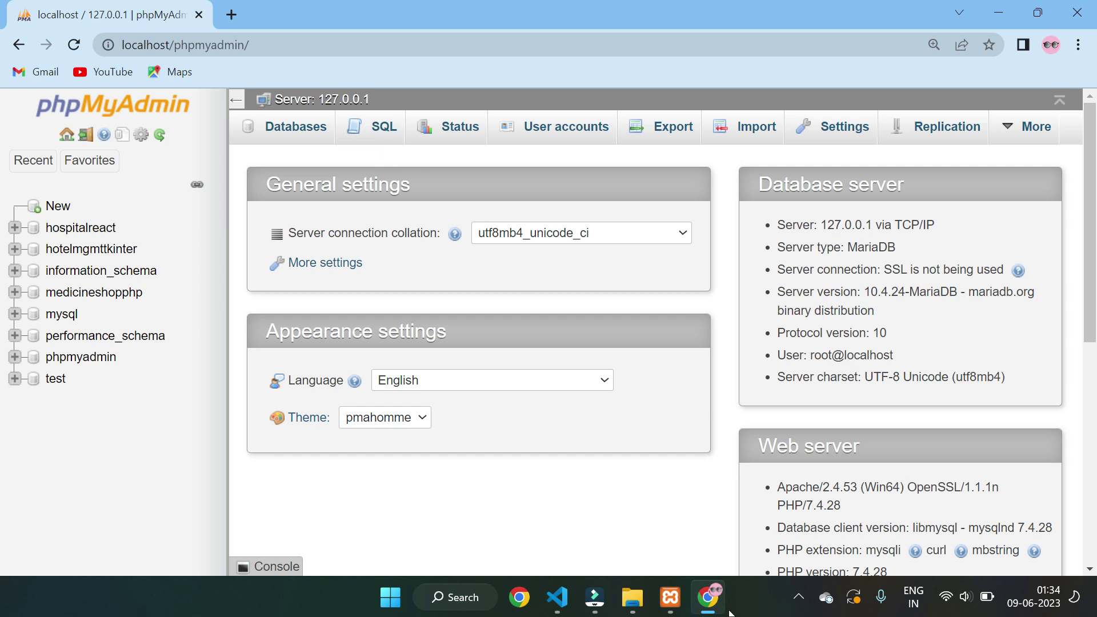
- Paste the gymreact SQL dump into the SQL tab and copy the name gymreact
{"action": "left_click", "coordinate": [381, 139]}
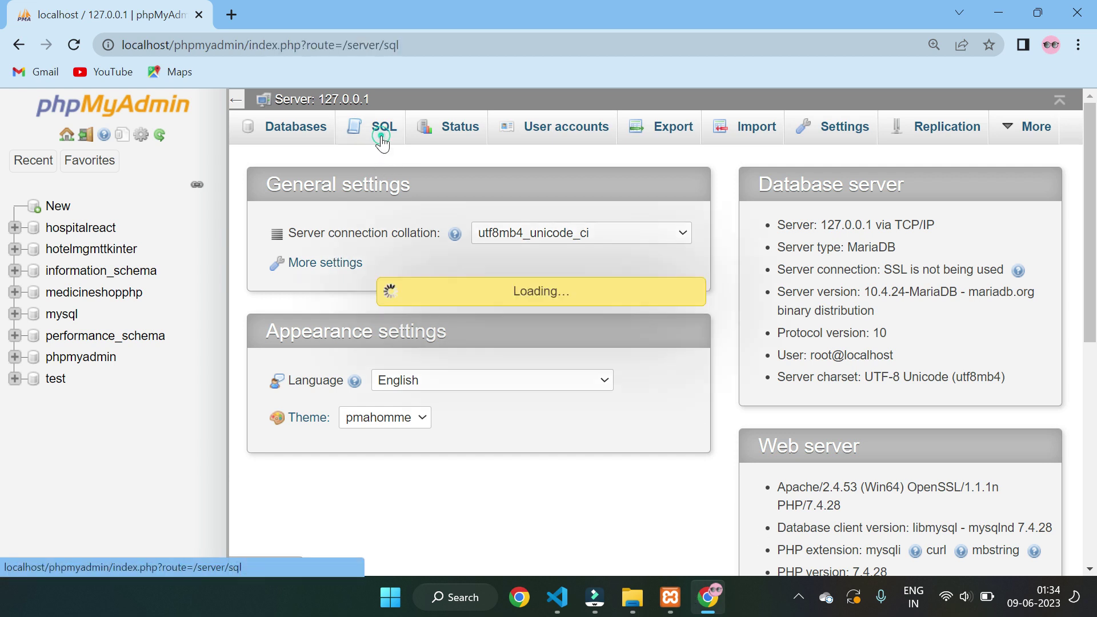
{"action": "key", "text": "ctrl+v"}
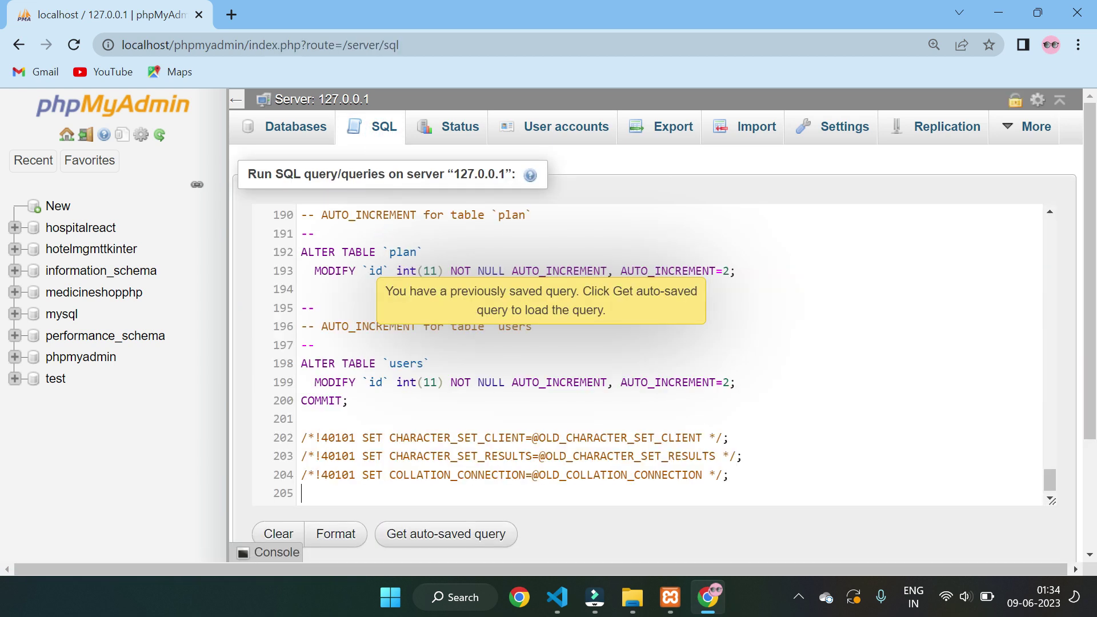
{"action": "scroll", "coordinate": [646, 354], "scroll_direction": "up", "scroll_amount": 20}
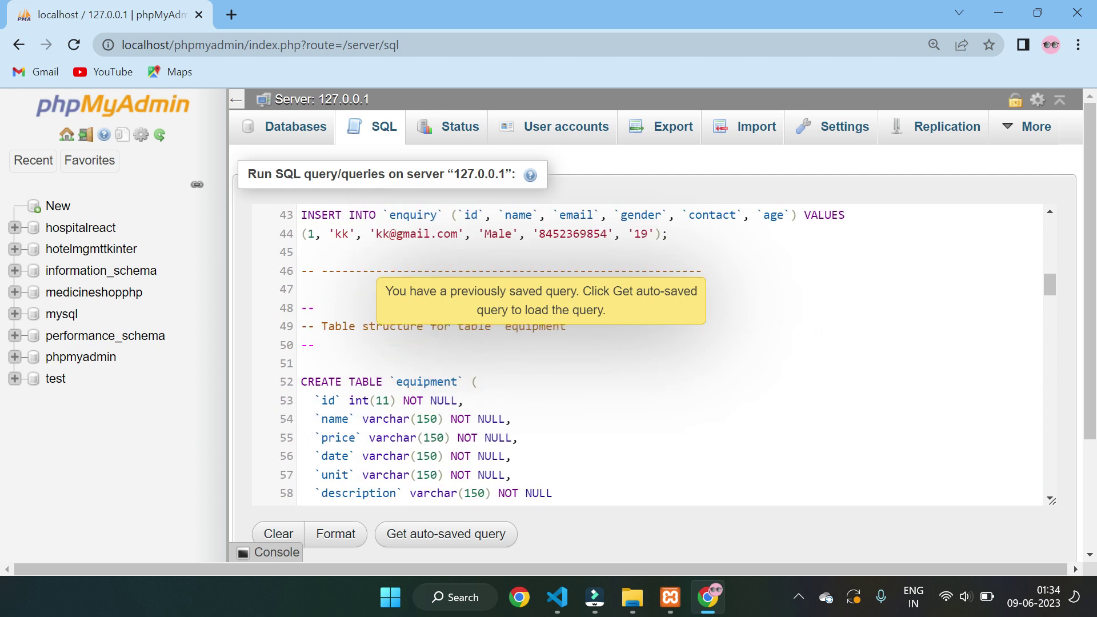
{"action": "scroll", "coordinate": [646, 354], "scroll_direction": "down", "scroll_amount": 5}
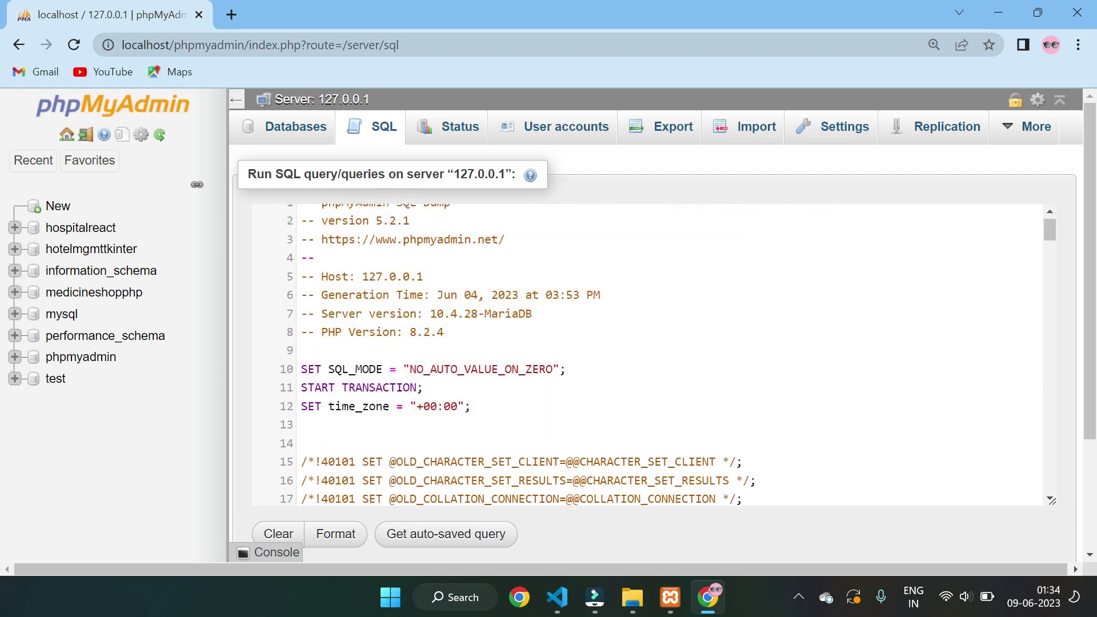
{"action": "left_click_drag", "start_coordinate": [396, 330], "coordinate": [443, 331]}
{"action": "right_click", "coordinate": [413, 335]}
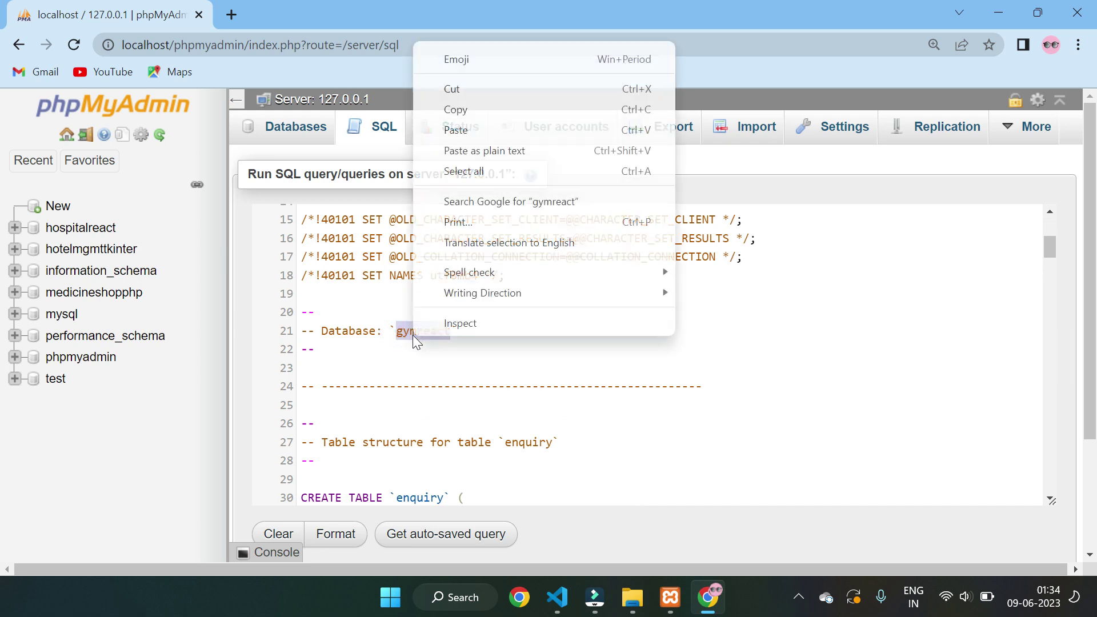
{"action": "left_click", "coordinate": [458, 110]}
- Add 'create database gymreact;' and 'use gymreact;' before the tables, then run the script
{"action": "scroll", "coordinate": [645, 354], "scroll_direction": "down", "scroll_amount": 5}
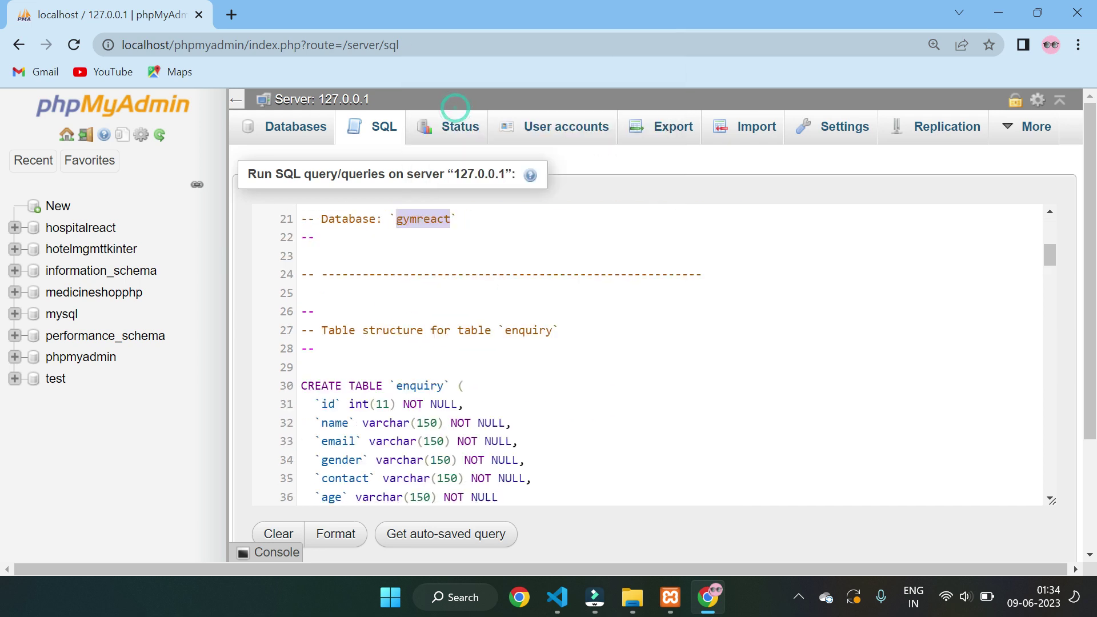
{"action": "scroll", "coordinate": [645, 354], "scroll_direction": "up", "scroll_amount": 2}
{"action": "left_click", "coordinate": [318, 306]}
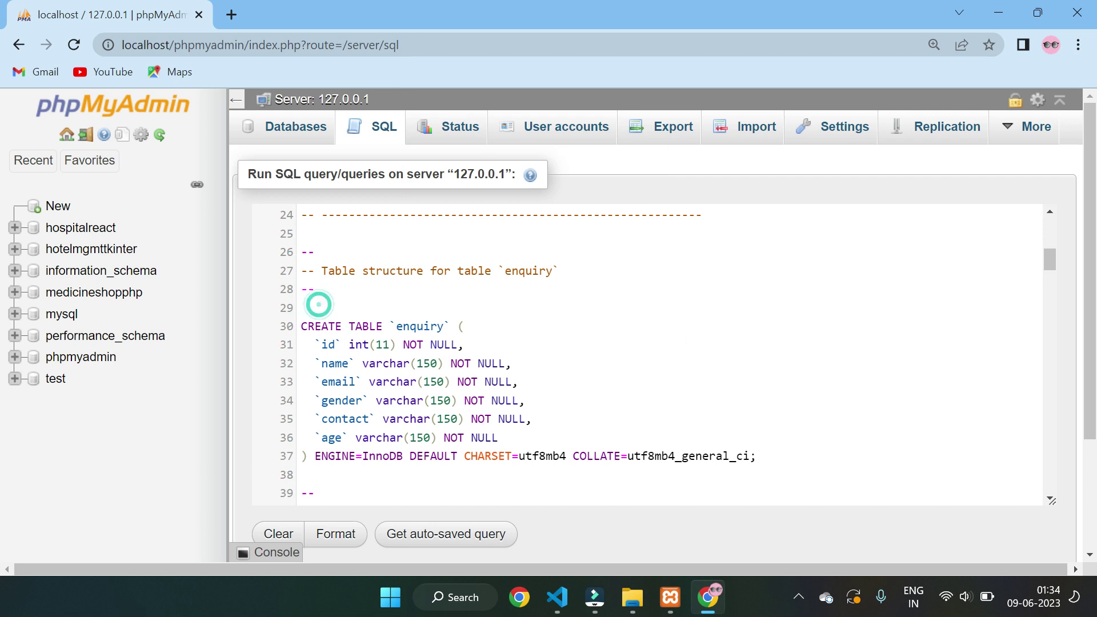
{"action": "type", "text": "create "}
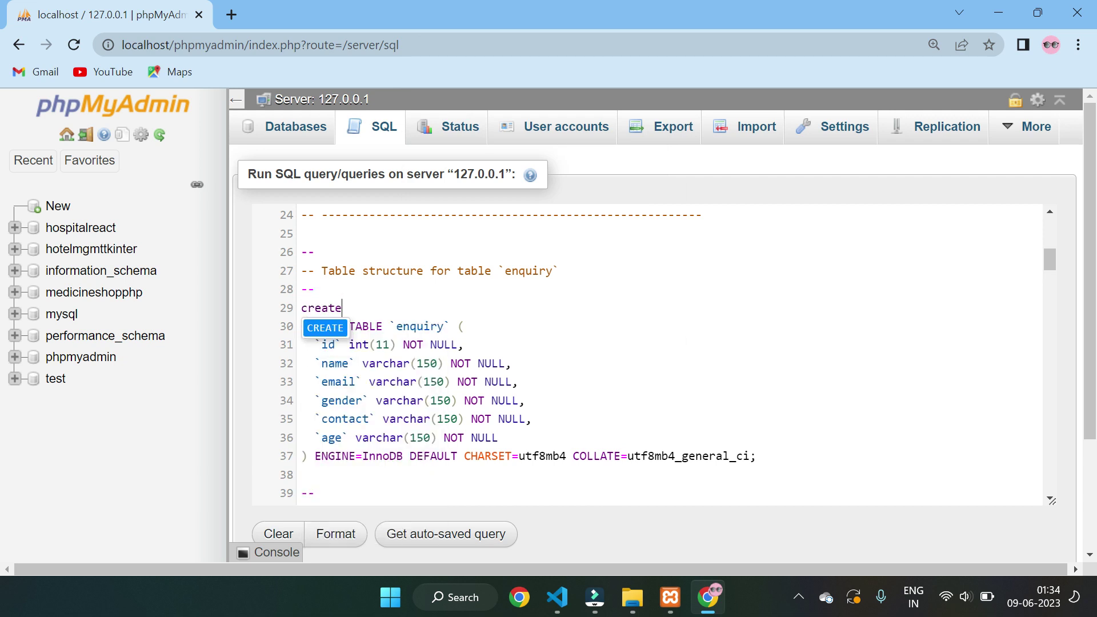
{"action": "type", "text": "d"}
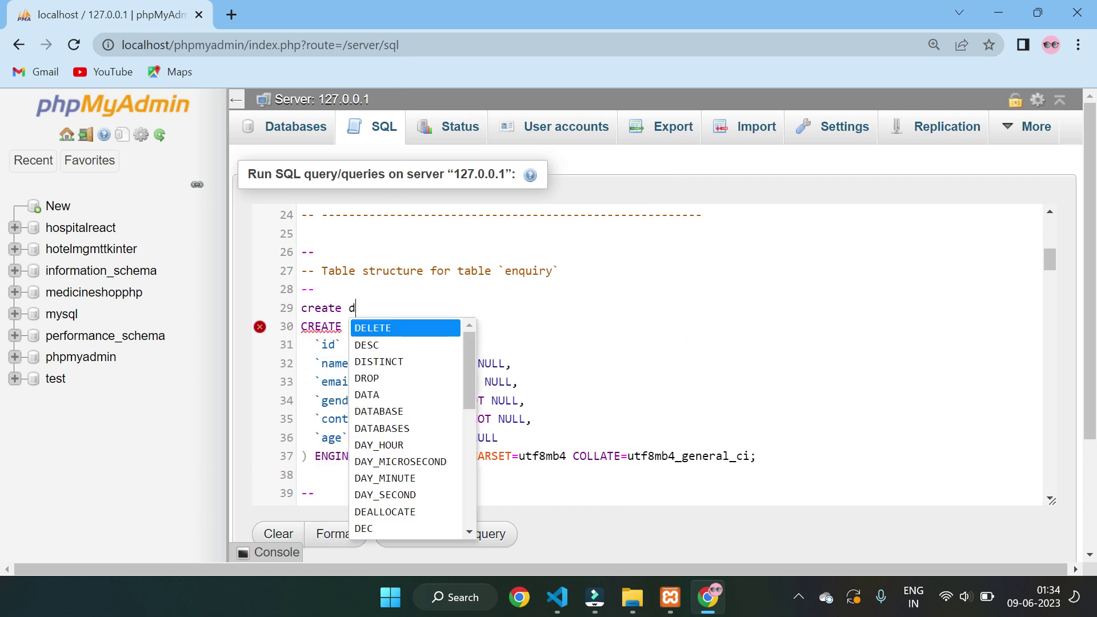
{"action": "type", "text": "atabase "}
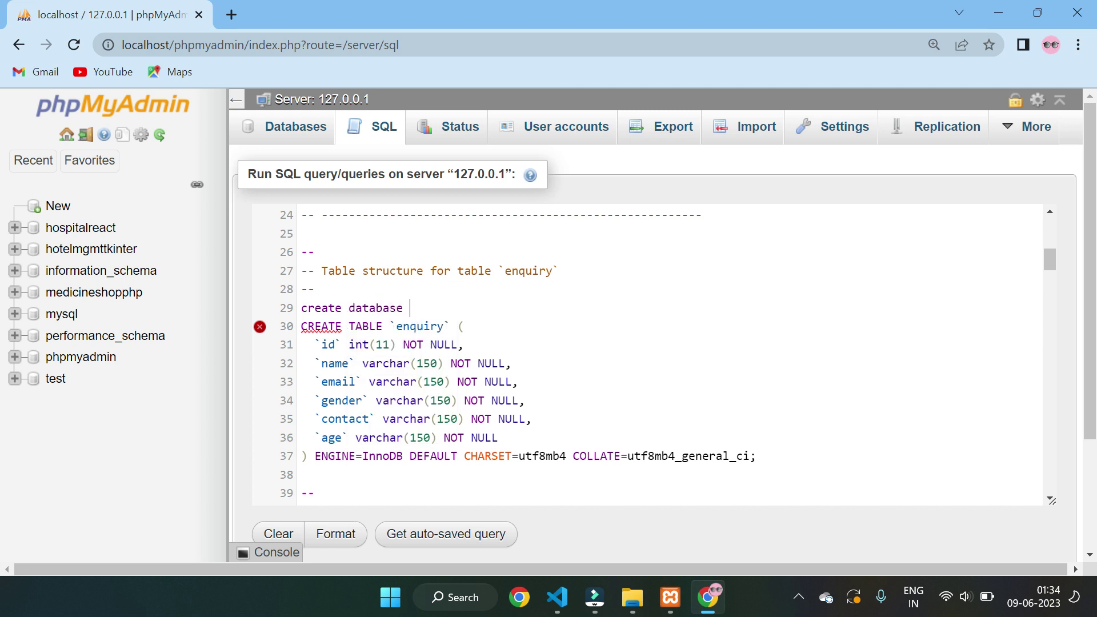
{"action": "type", "text": "gymreact;"}
{"action": "key", "text": "Return"}
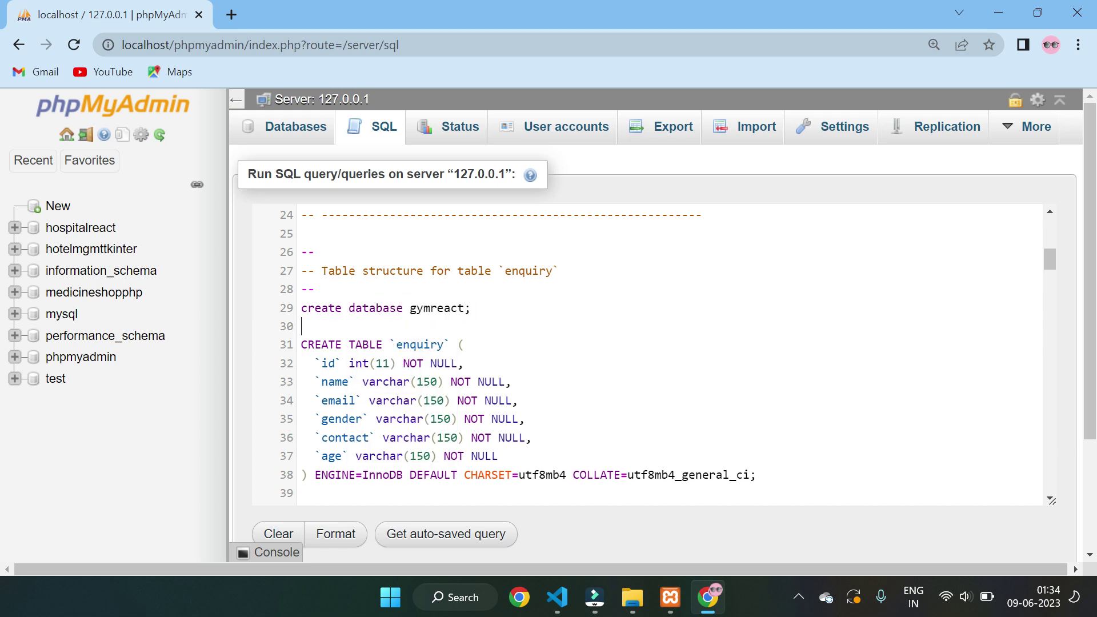
{"action": "type", "text": "use gymreact;"}
{"action": "scroll", "coordinate": [1055, 321], "scroll_direction": "down", "scroll_amount": 3}
{"action": "scroll", "coordinate": [1055, 321], "scroll_direction": "down", "scroll_amount": 3}
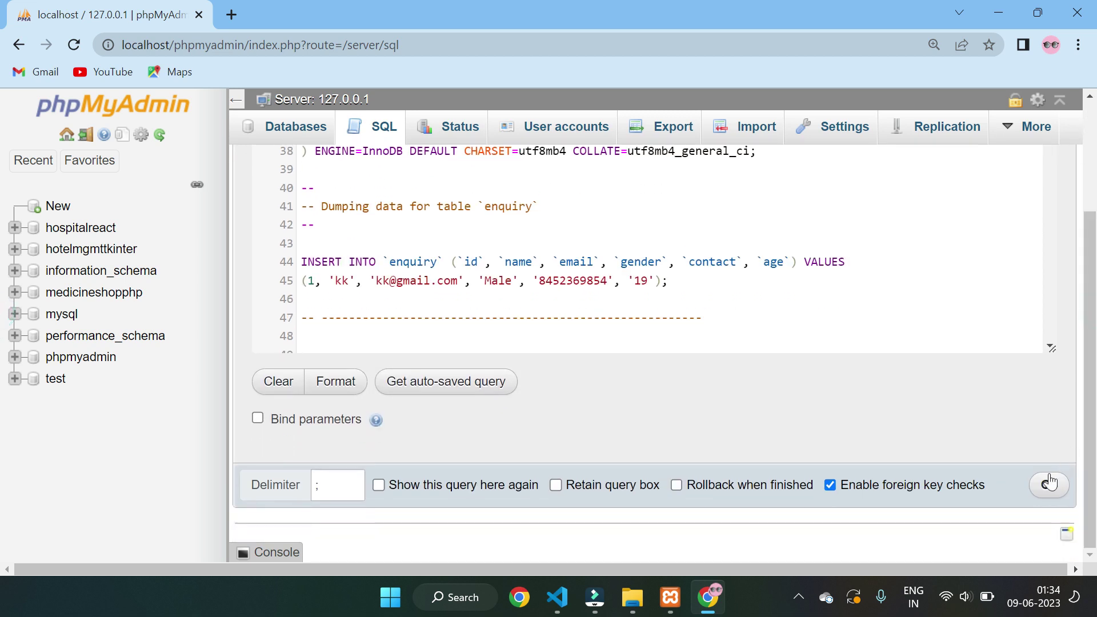
{"action": "left_click", "coordinate": [1049, 483]}
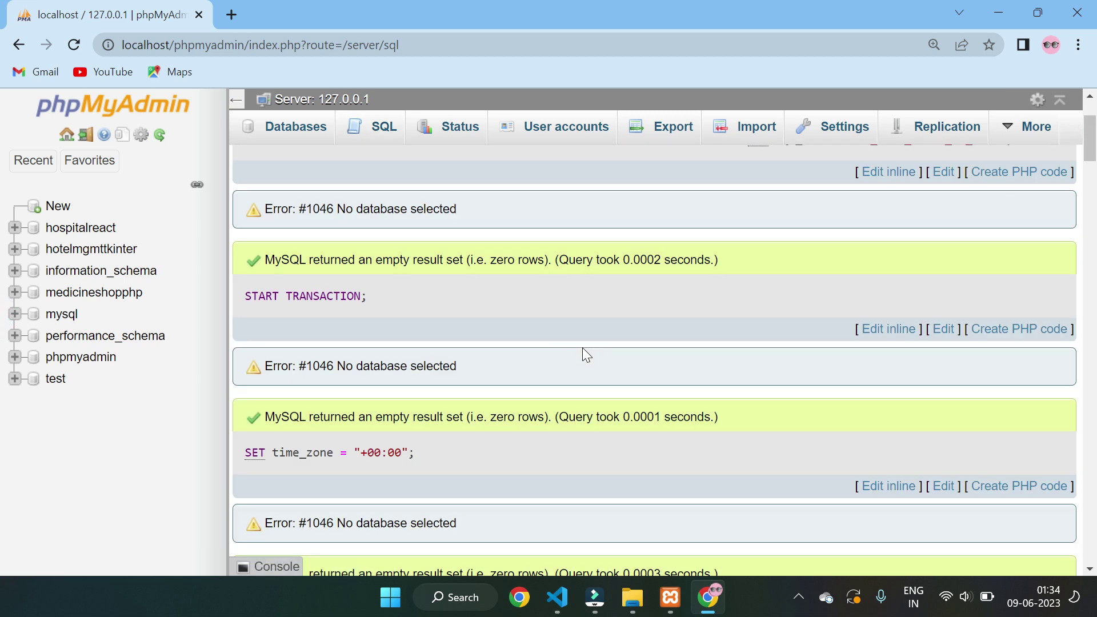
- Refresh the database list, open gymreact to view its five tables, then minimise Chrome
{"action": "left_click", "coordinate": [160, 135]}
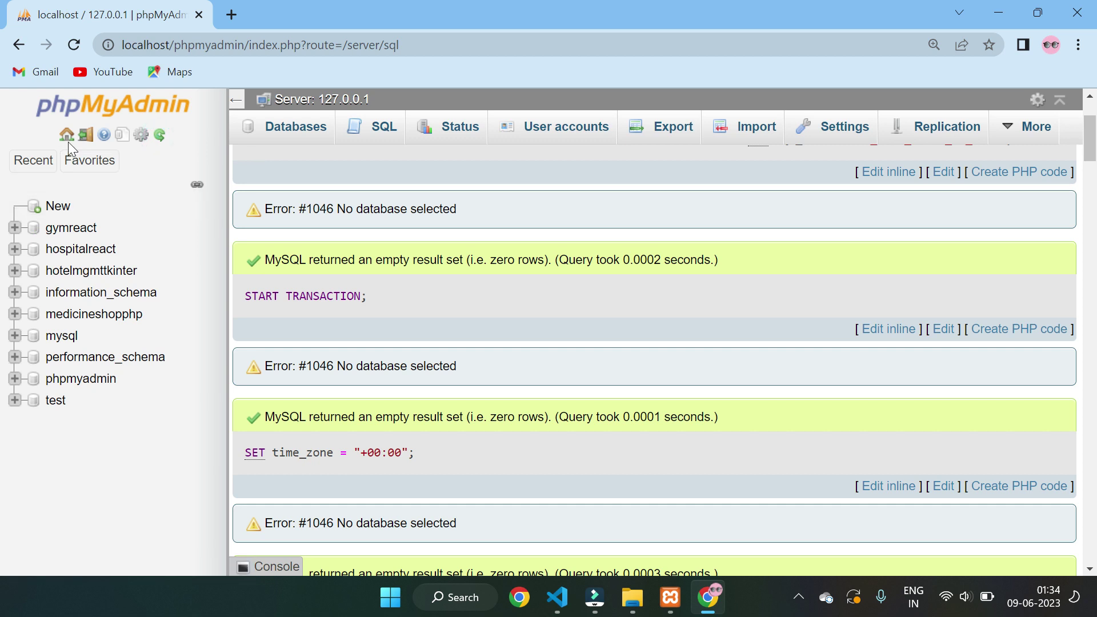
{"action": "left_click", "coordinate": [69, 224]}
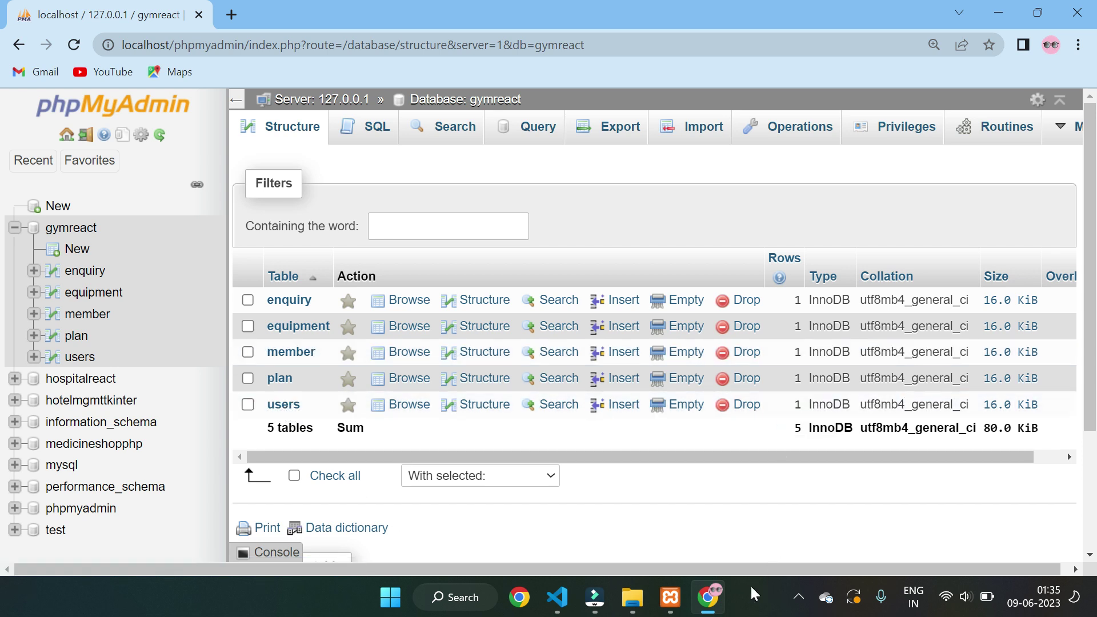
{"action": "left_click", "coordinate": [704, 602]}
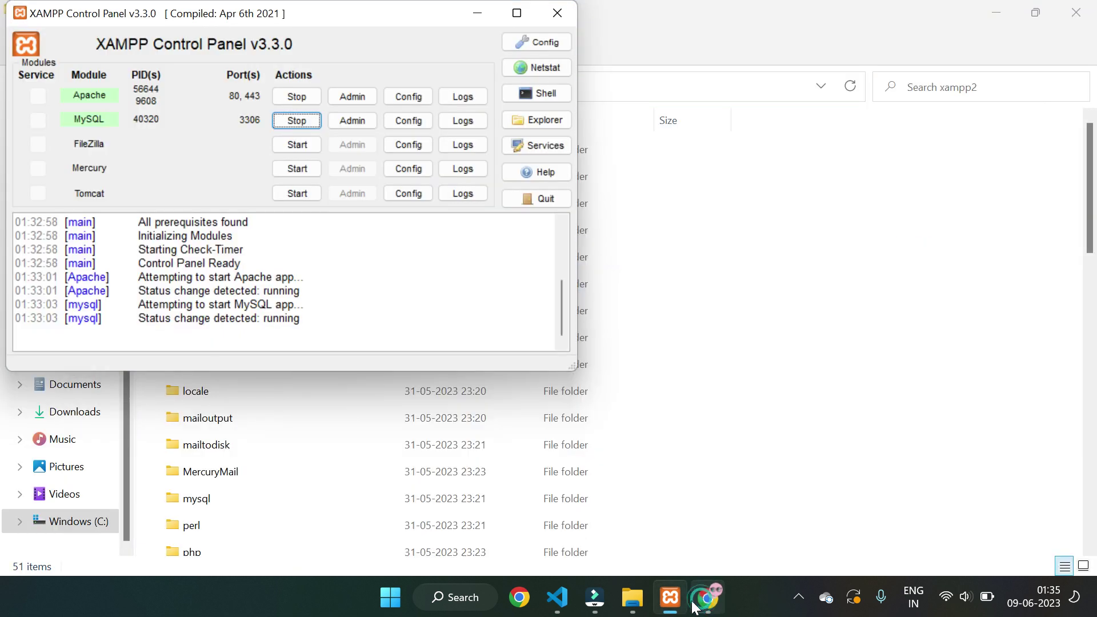
- Enlarge the terminal, open Read.txt, and select its 'cd gym-app' command
{"action": "left_click", "coordinate": [558, 598]}
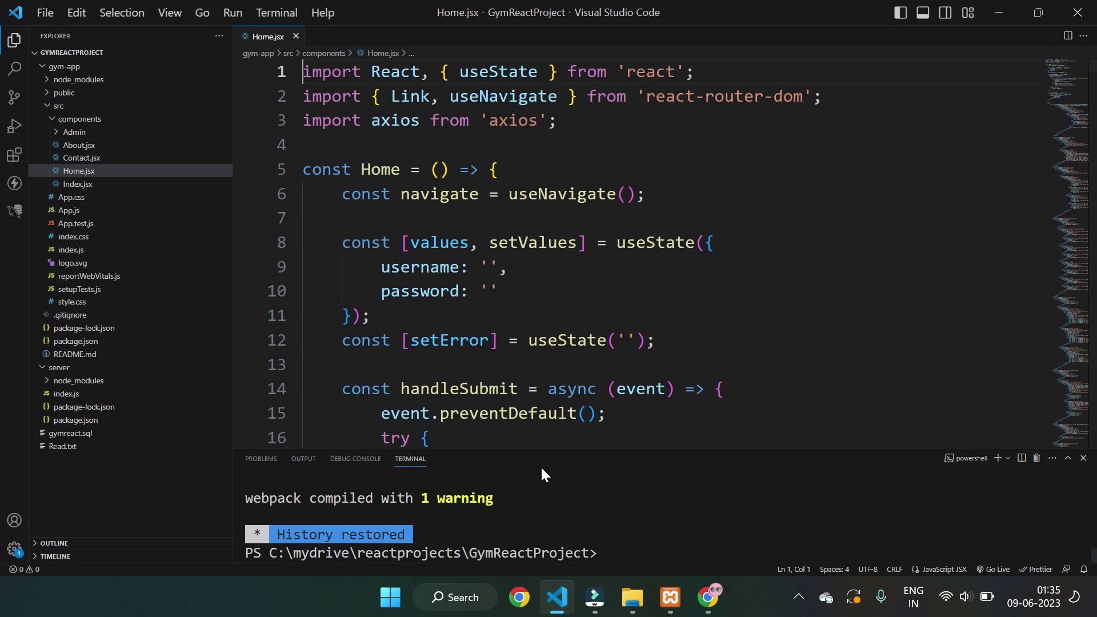
{"action": "left_click_drag", "start_coordinate": [544, 447], "coordinate": [544, 241]}
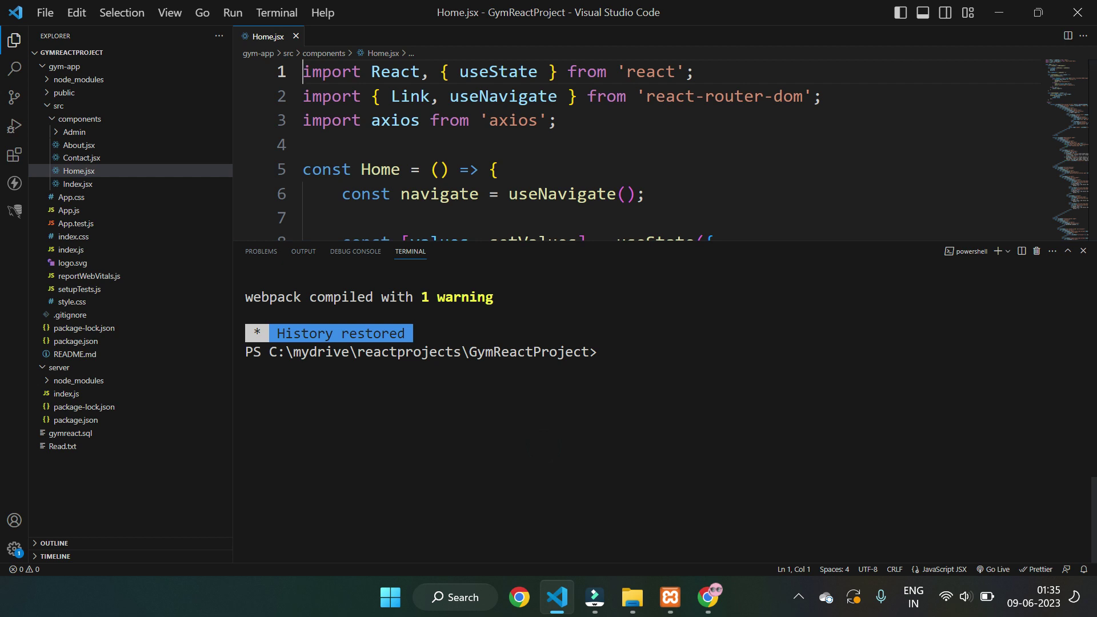
{"action": "left_click", "coordinate": [63, 447]}
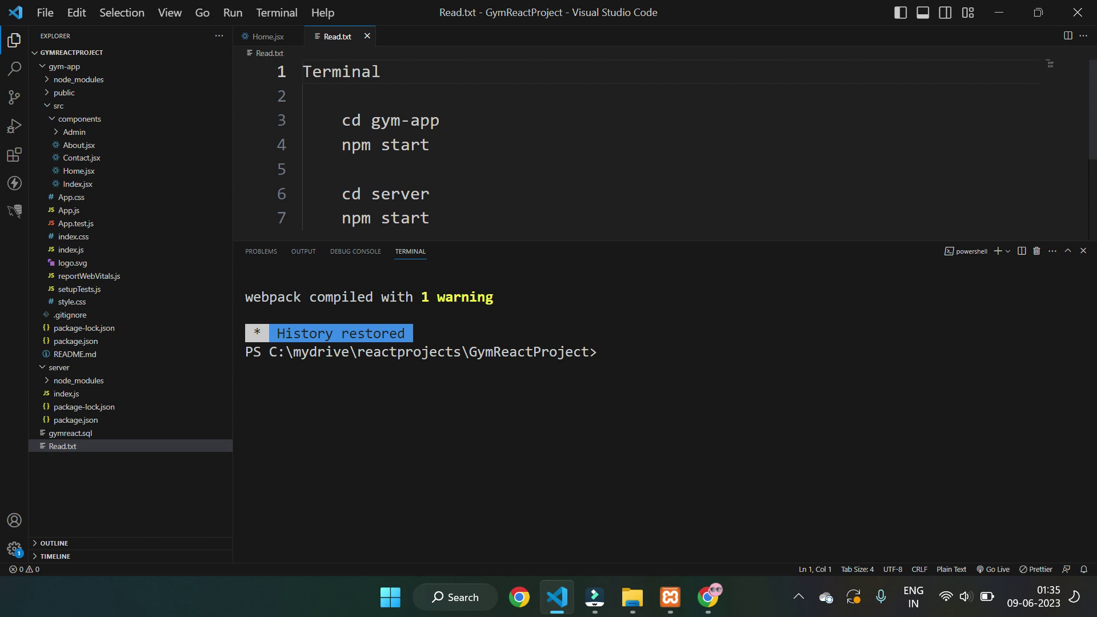
{"action": "left_click_drag", "start_coordinate": [341, 120], "coordinate": [431, 145]}
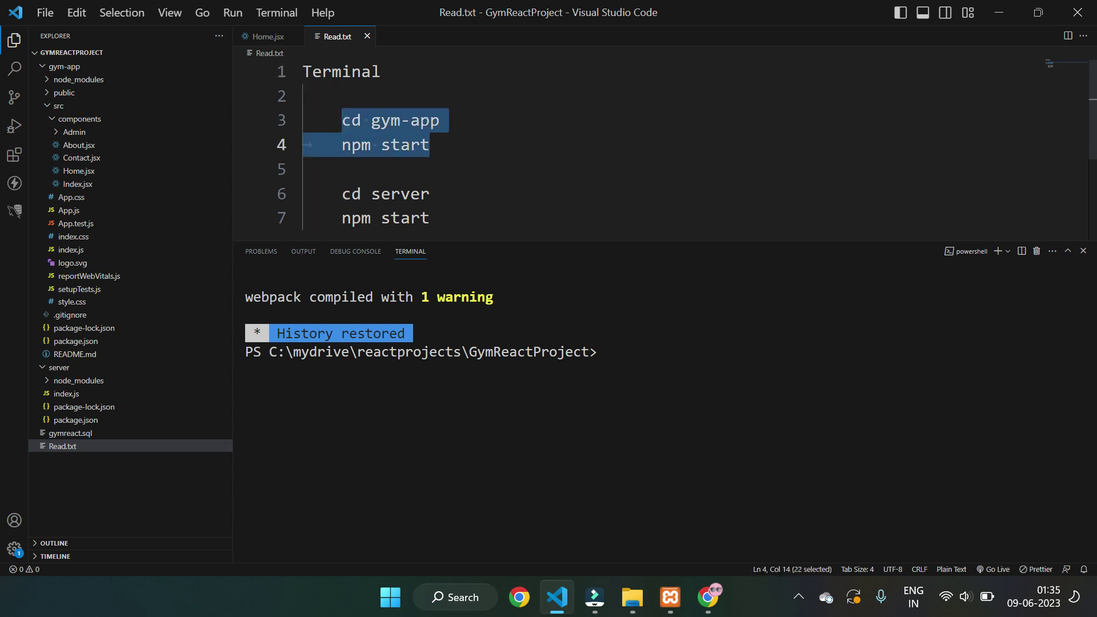
{"action": "scroll", "coordinate": [657, 143], "scroll_direction": "down", "scroll_amount": 1}
{"action": "left_click_drag", "start_coordinate": [341, 149], "coordinate": [430, 173]}
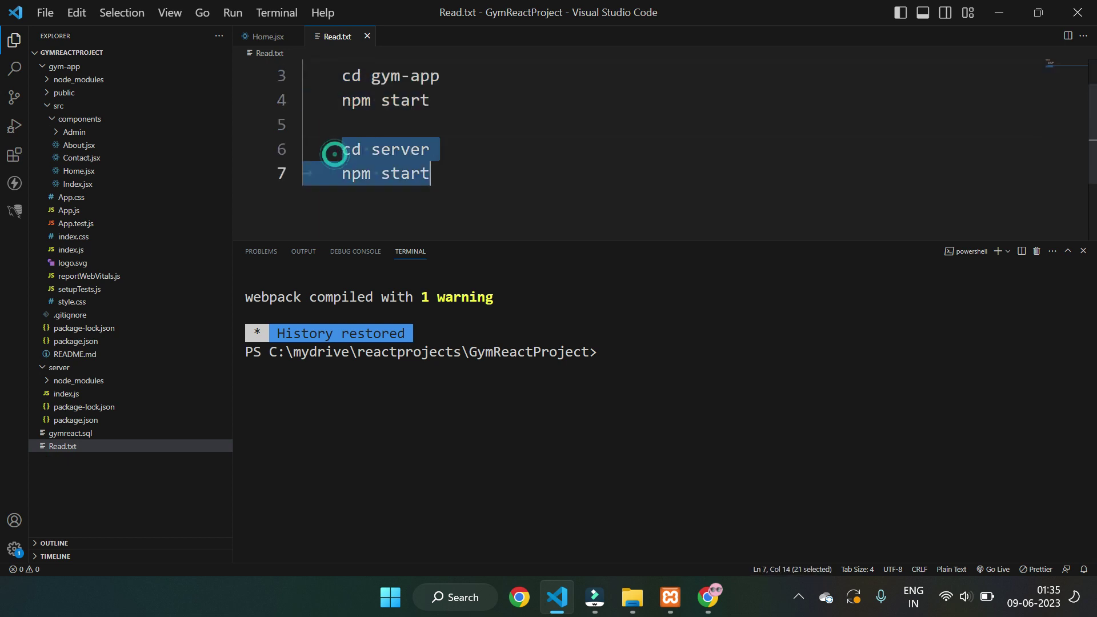
{"action": "left_click", "coordinate": [595, 164]}
{"action": "scroll", "coordinate": [594, 165], "scroll_direction": "up", "scroll_amount": 1}
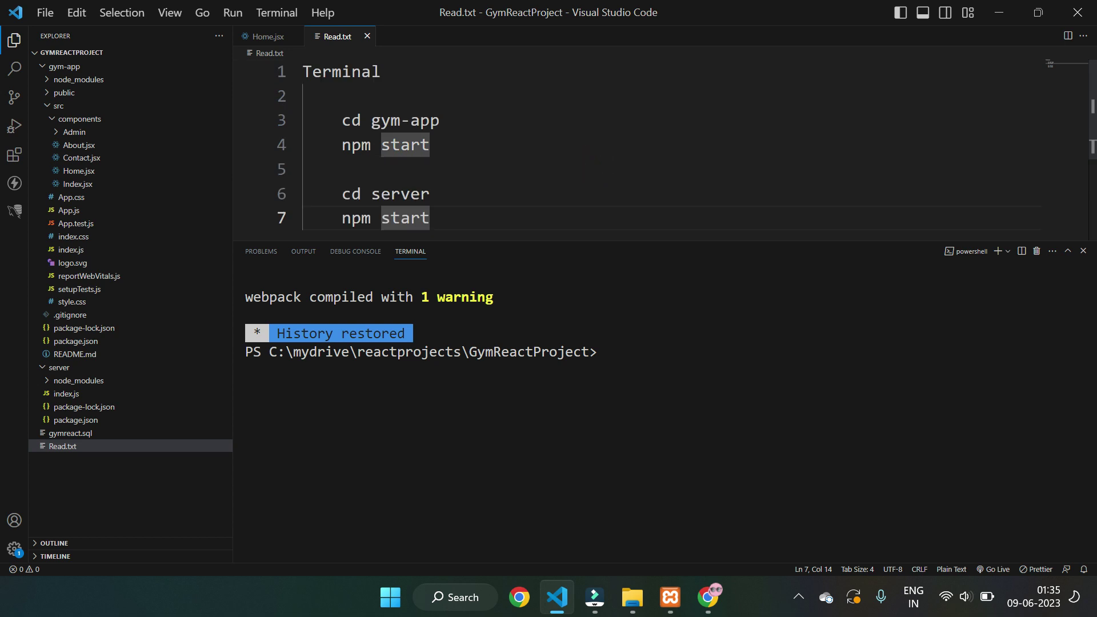
{"action": "left_click_drag", "start_coordinate": [341, 120], "coordinate": [442, 120]}
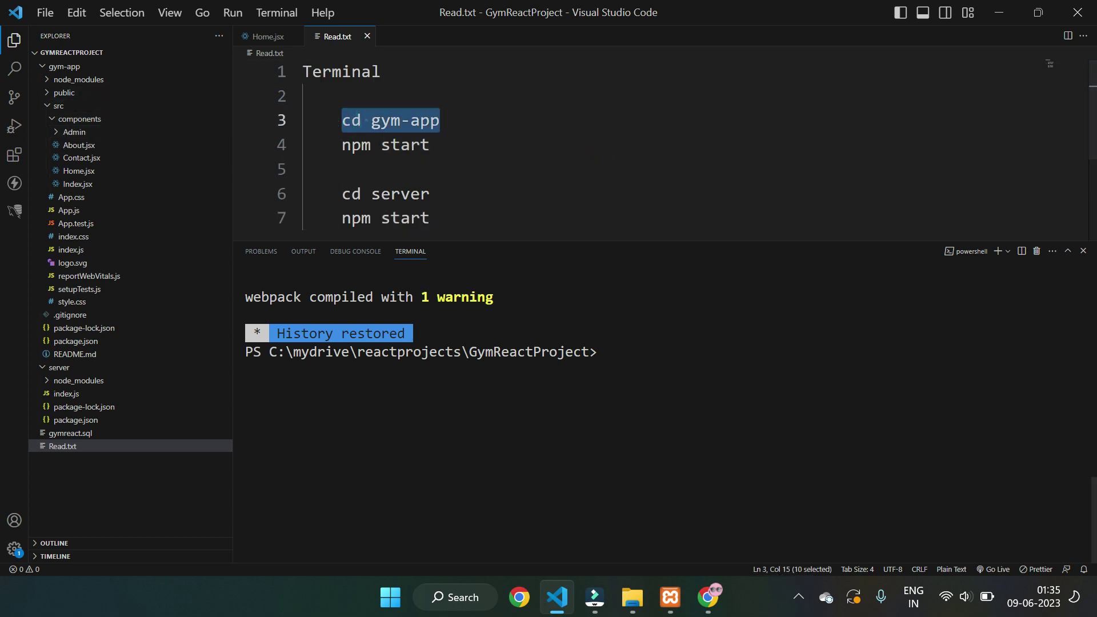
{"action": "key", "text": "ctrl+grave"}
- Run 'cd gym-app' and then 'npm start' in the terminal
{"action": "type", "text": "cd "}
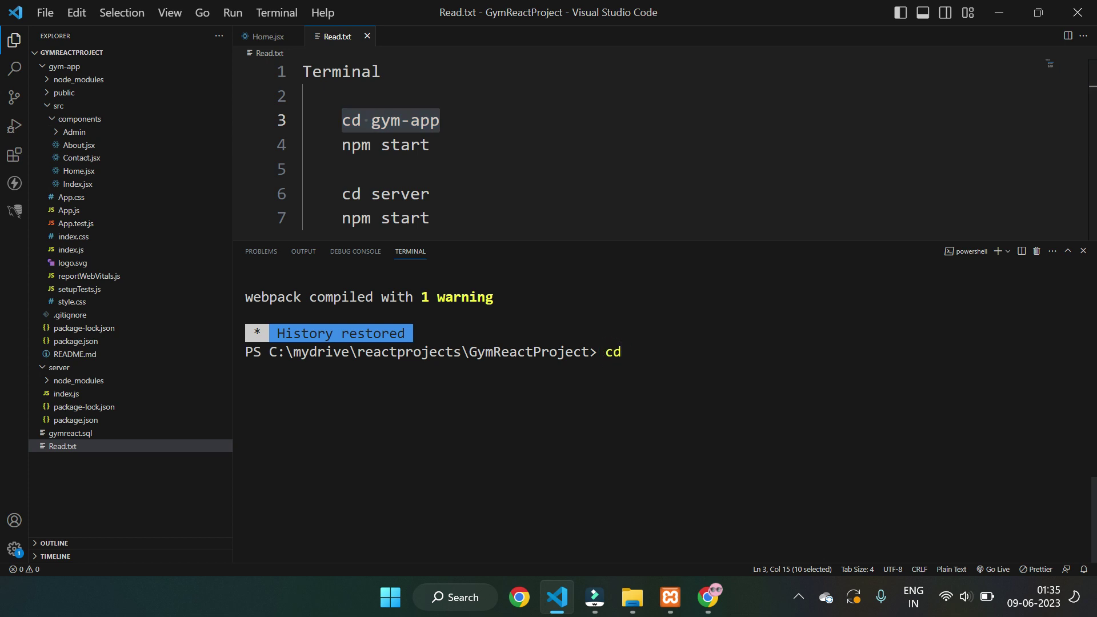
{"action": "type", "text": "gym-app"}
{"action": "key", "text": "Return"}
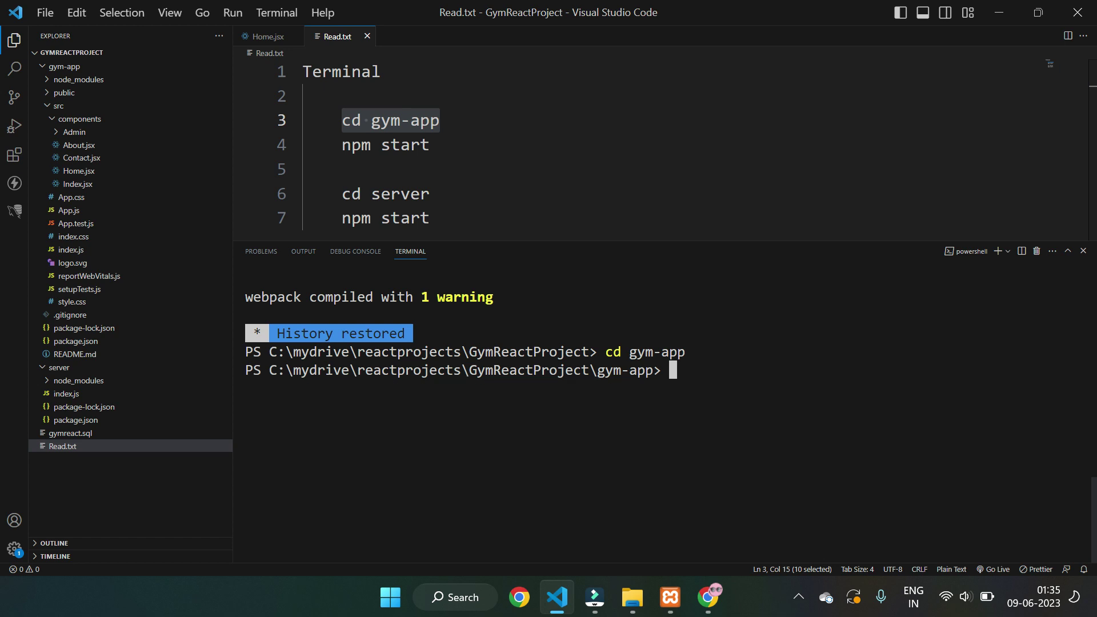
{"action": "type", "text": "npm start"}
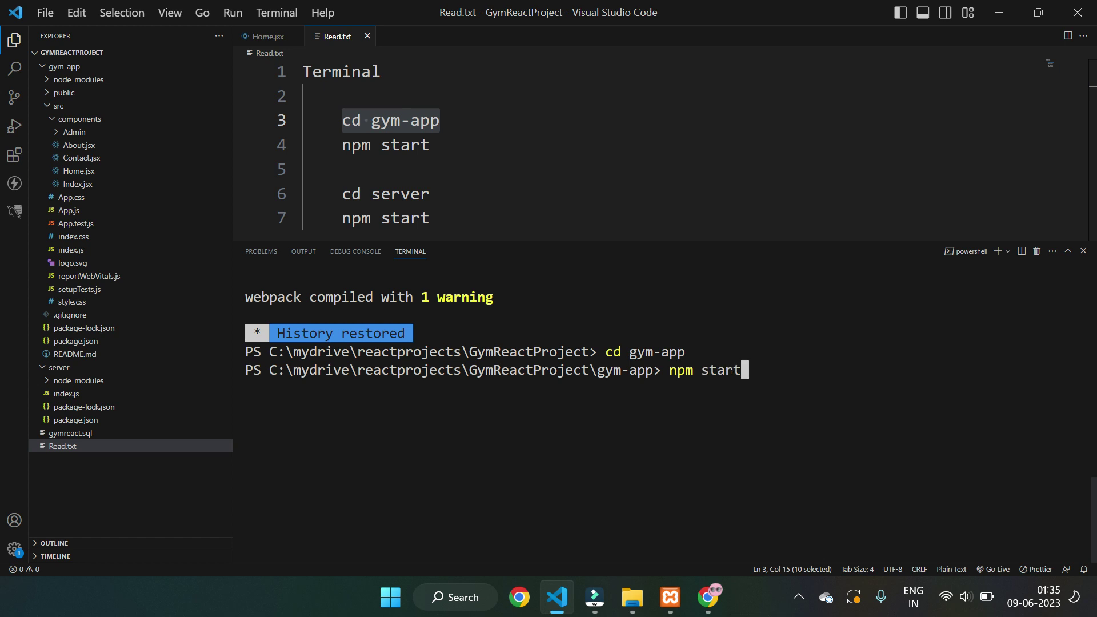
{"action": "key", "text": "Return"}
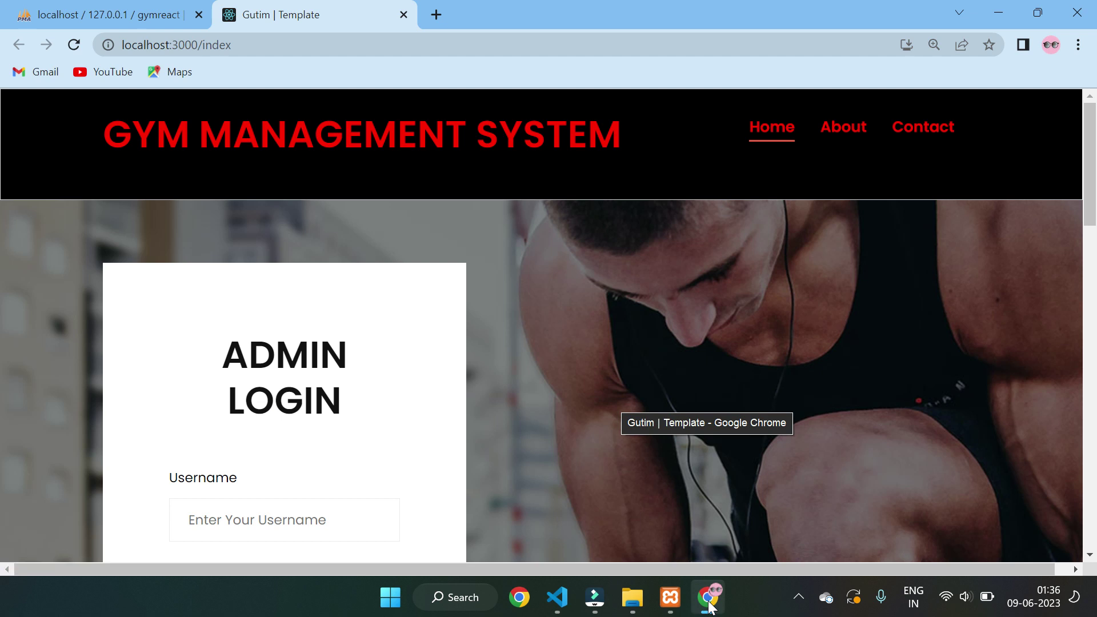
- Check the successful compile output, view the admin login page at localhost:3000, then minimise Chrome
{"action": "left_click", "coordinate": [709, 606]}
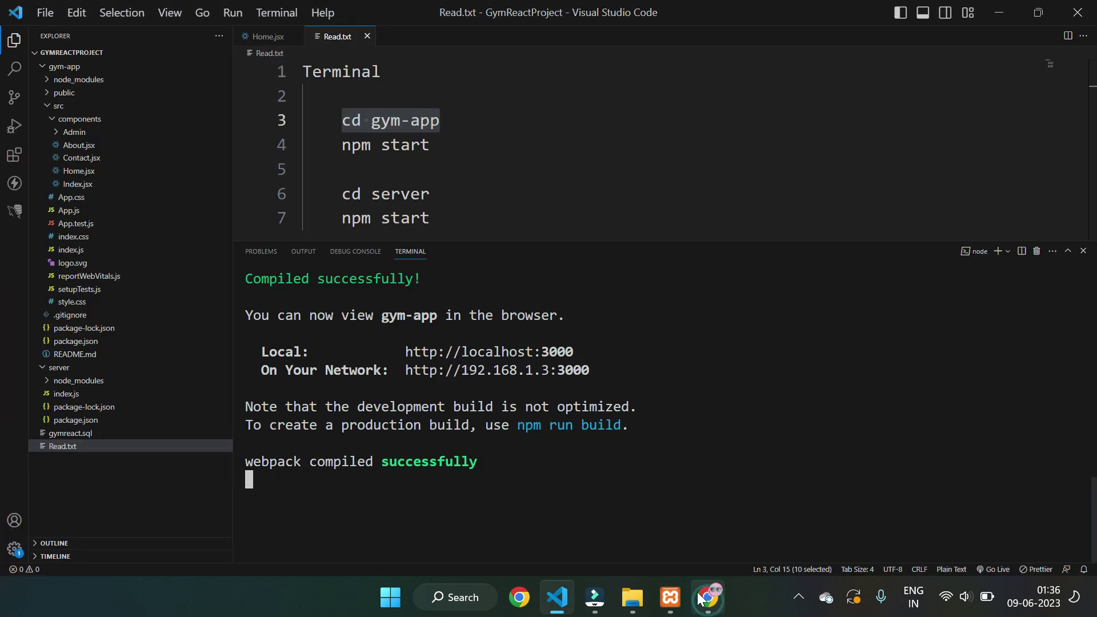
{"action": "scroll", "coordinate": [662, 411], "scroll_direction": "up", "scroll_amount": 10}
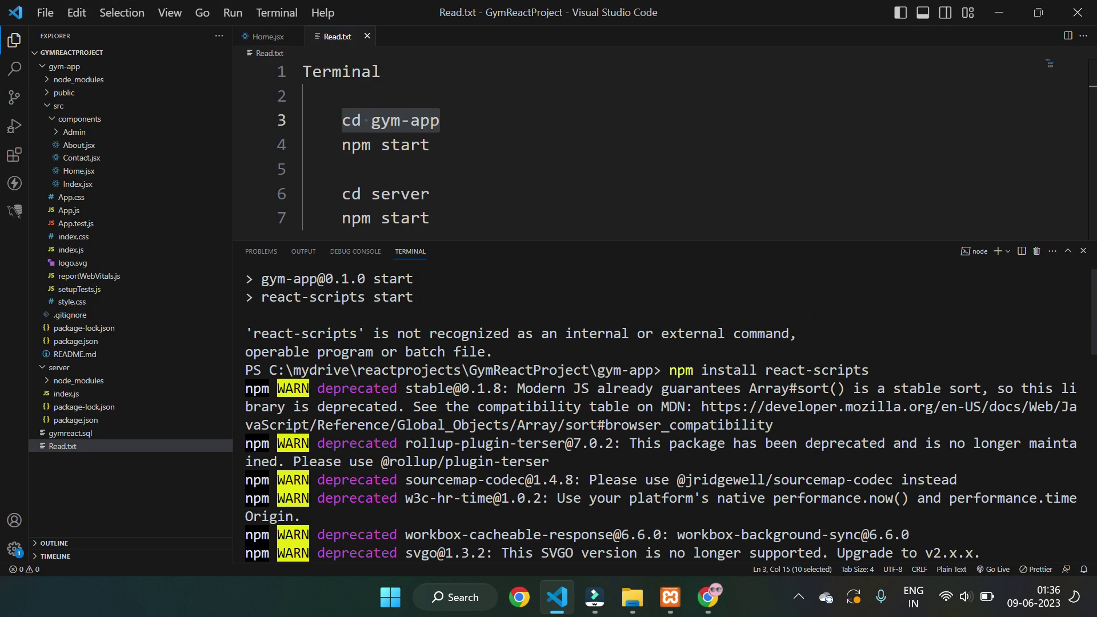
{"action": "scroll", "coordinate": [663, 412], "scroll_direction": "down", "scroll_amount": 10}
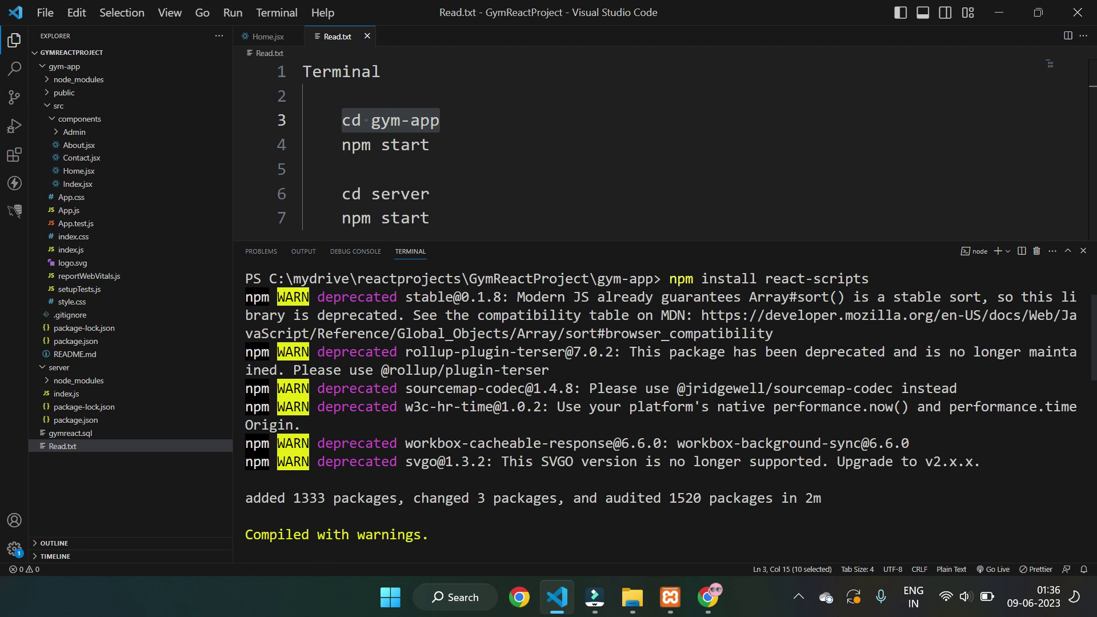
{"action": "scroll", "coordinate": [663, 412], "scroll_direction": "down", "scroll_amount": 5}
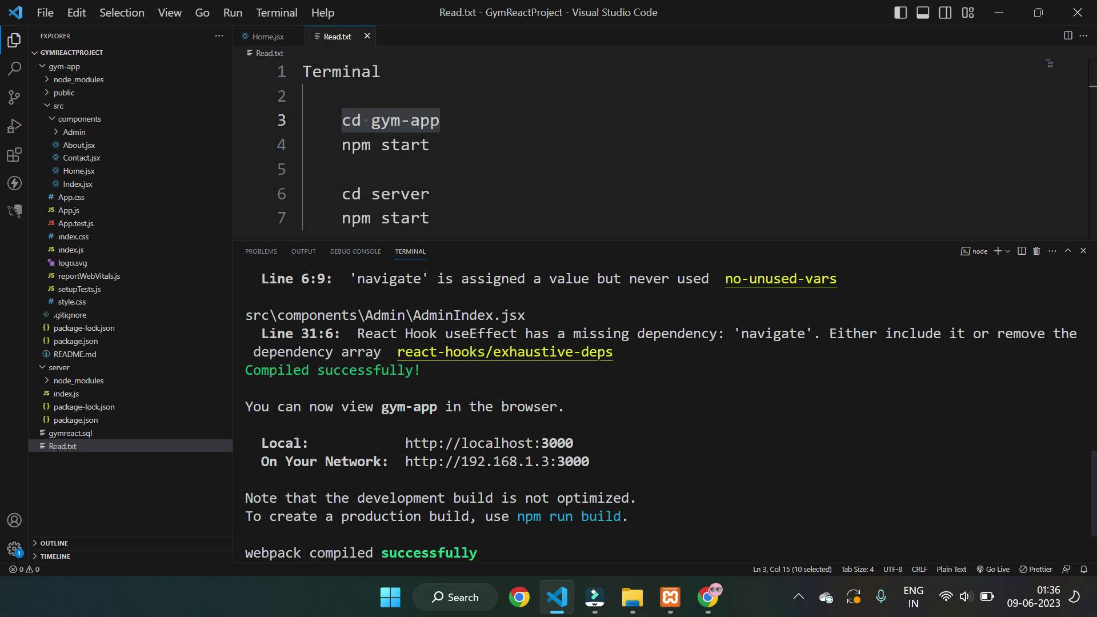
{"action": "left_click", "coordinate": [708, 597]}
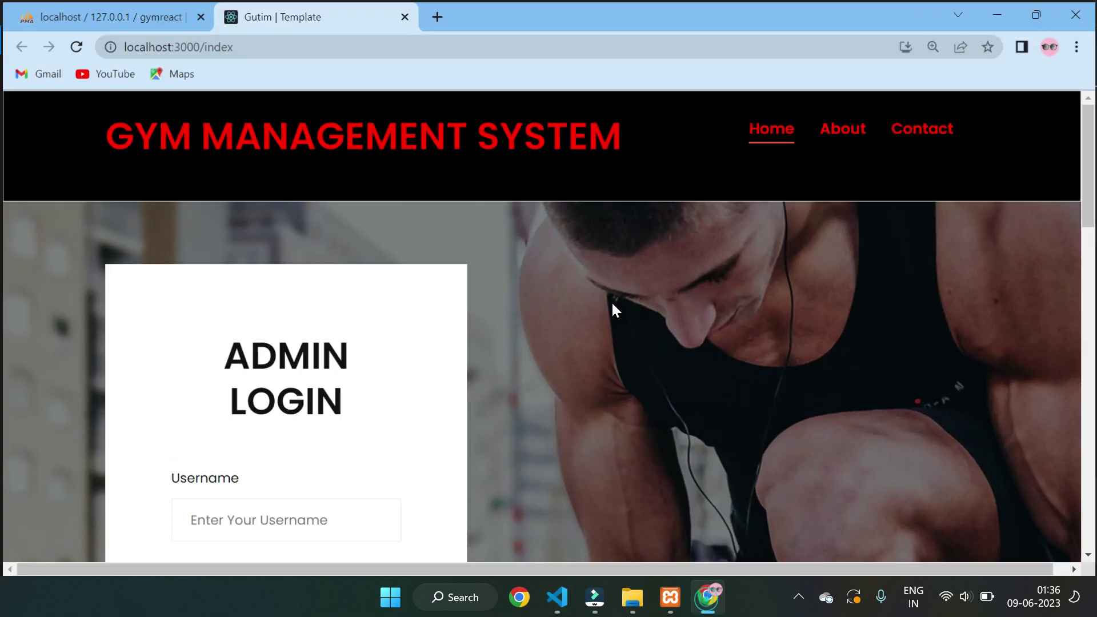
{"action": "scroll", "coordinate": [406, 303], "scroll_direction": "down", "scroll_amount": 4}
{"action": "scroll", "coordinate": [406, 303], "scroll_direction": "up", "scroll_amount": 4}
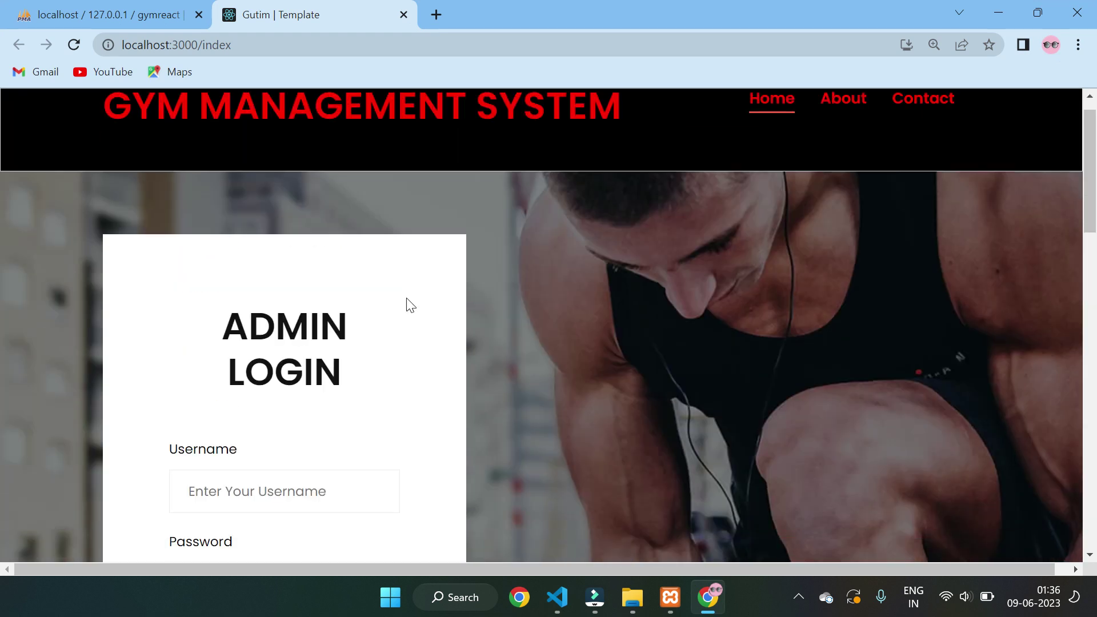
{"action": "scroll", "coordinate": [406, 304], "scroll_direction": "down", "scroll_amount": 6}
{"action": "scroll", "coordinate": [502, 297], "scroll_direction": "up", "scroll_amount": 5}
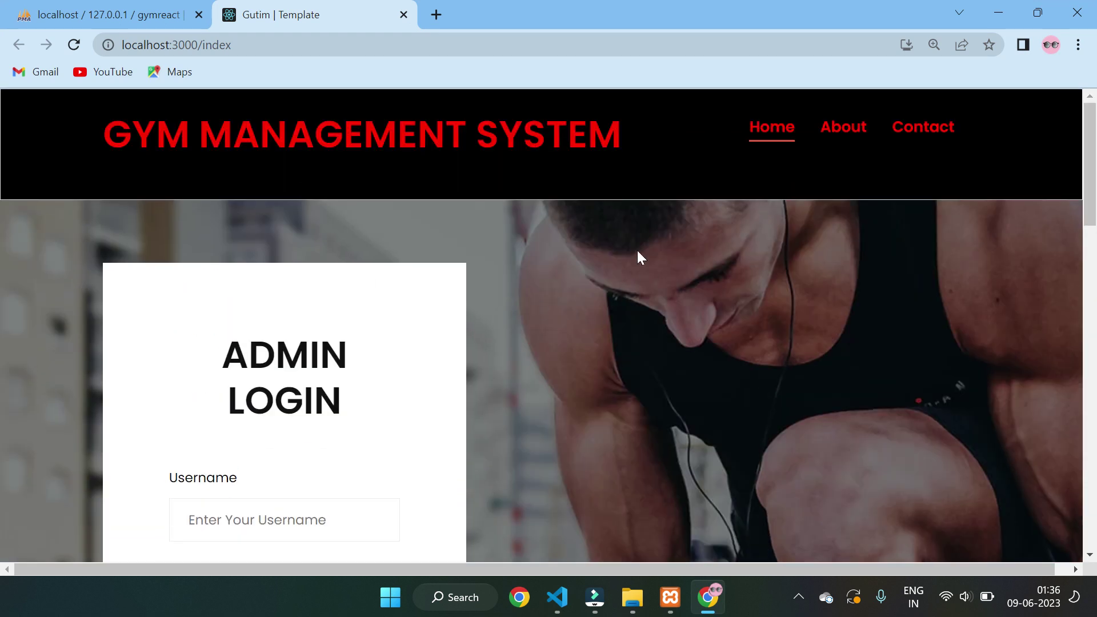
{"action": "left_click", "coordinate": [708, 597]}
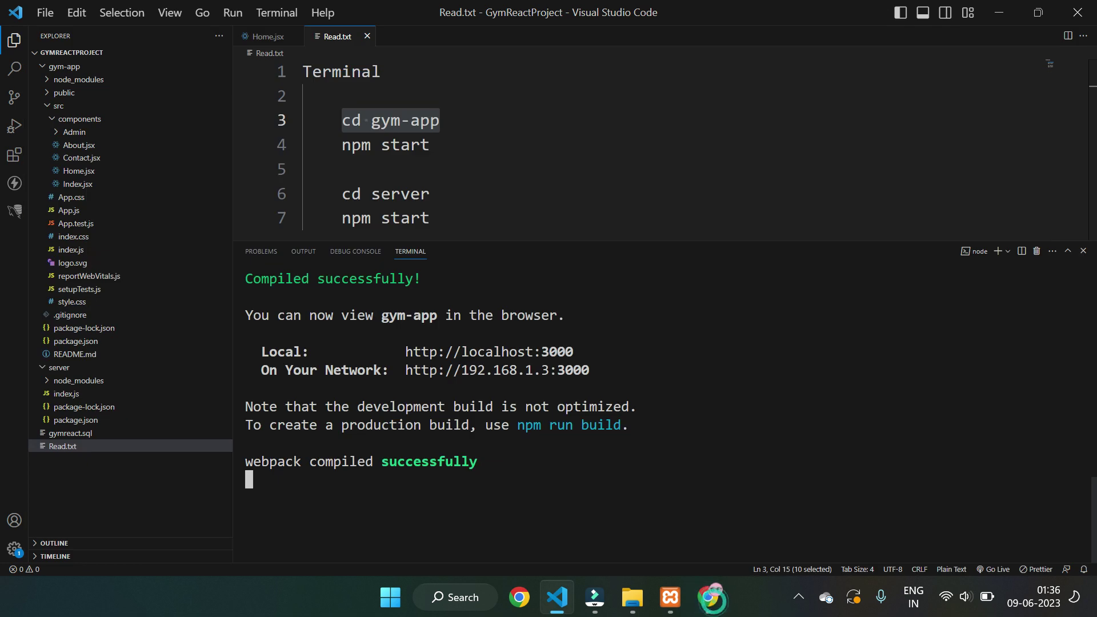
- Open a second PowerShell terminal and select the 'cd server' line in Read.txt
{"action": "left_click", "coordinate": [998, 254]}
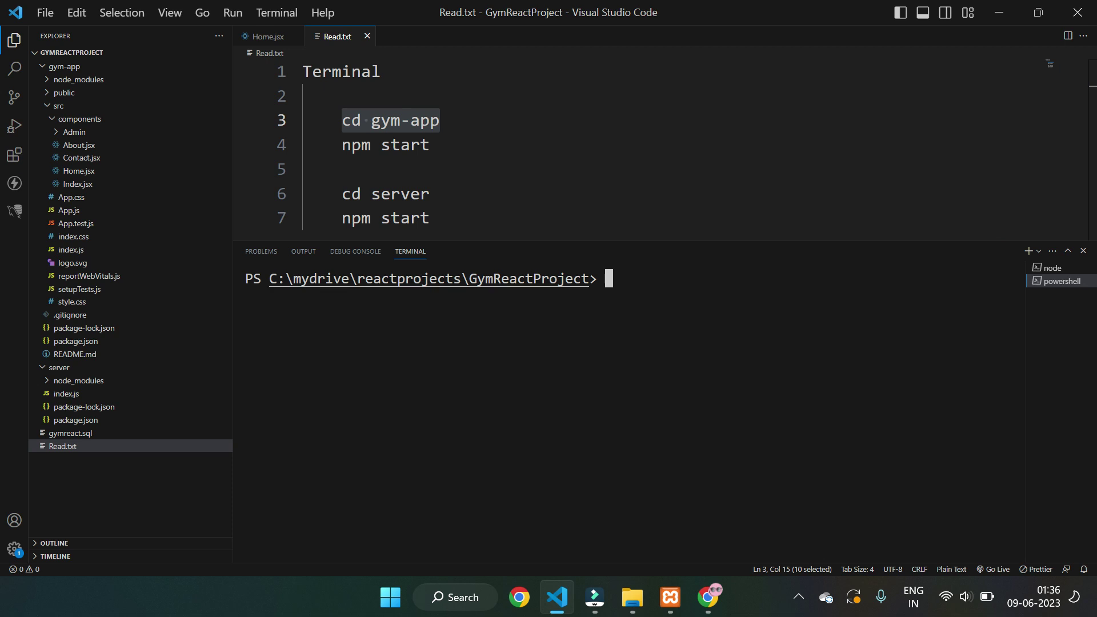
{"action": "left_click", "coordinate": [1062, 269]}
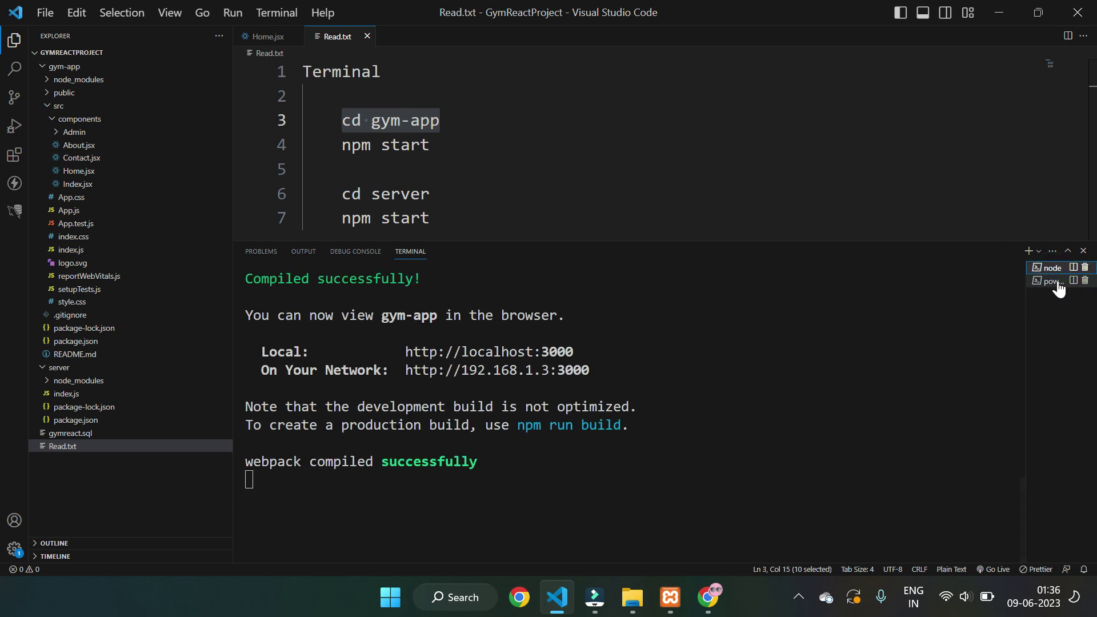
{"action": "left_click", "coordinate": [1059, 282]}
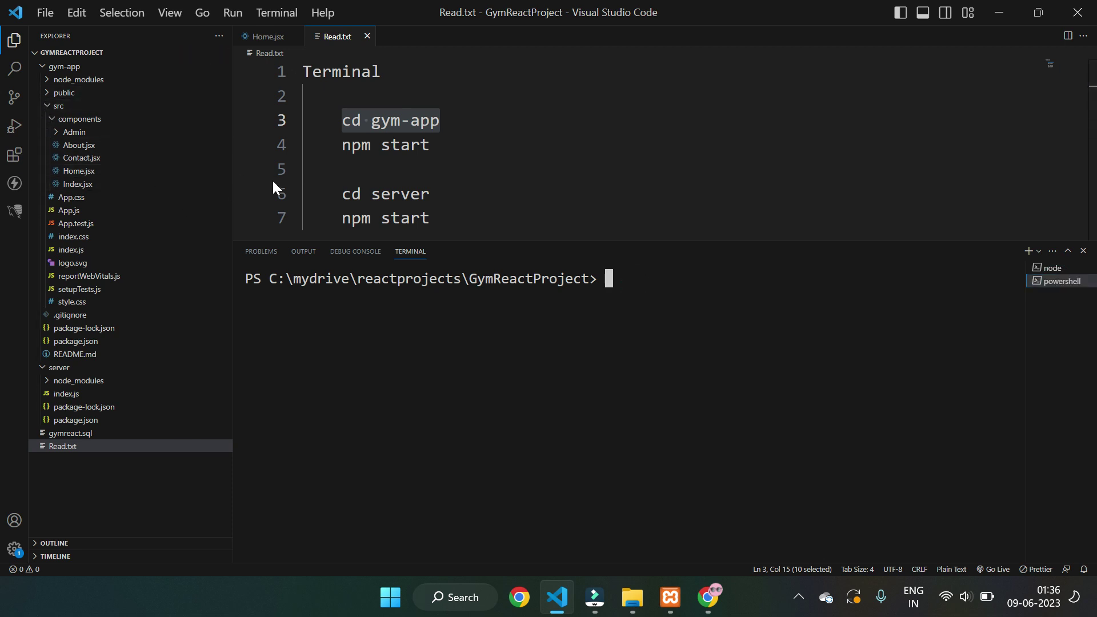
{"action": "left_click_drag", "start_coordinate": [342, 194], "coordinate": [431, 194]}
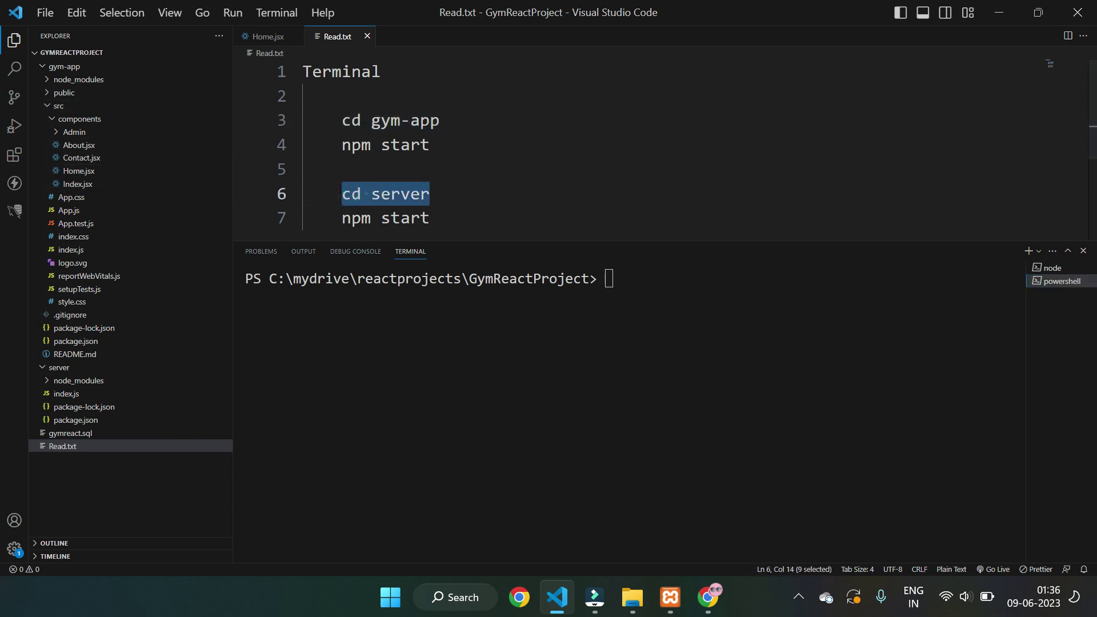
- In the new terminal, change into the server folder and run npm start
{"action": "left_click", "coordinate": [624, 279]}
{"action": "type", "text": "cd server"}
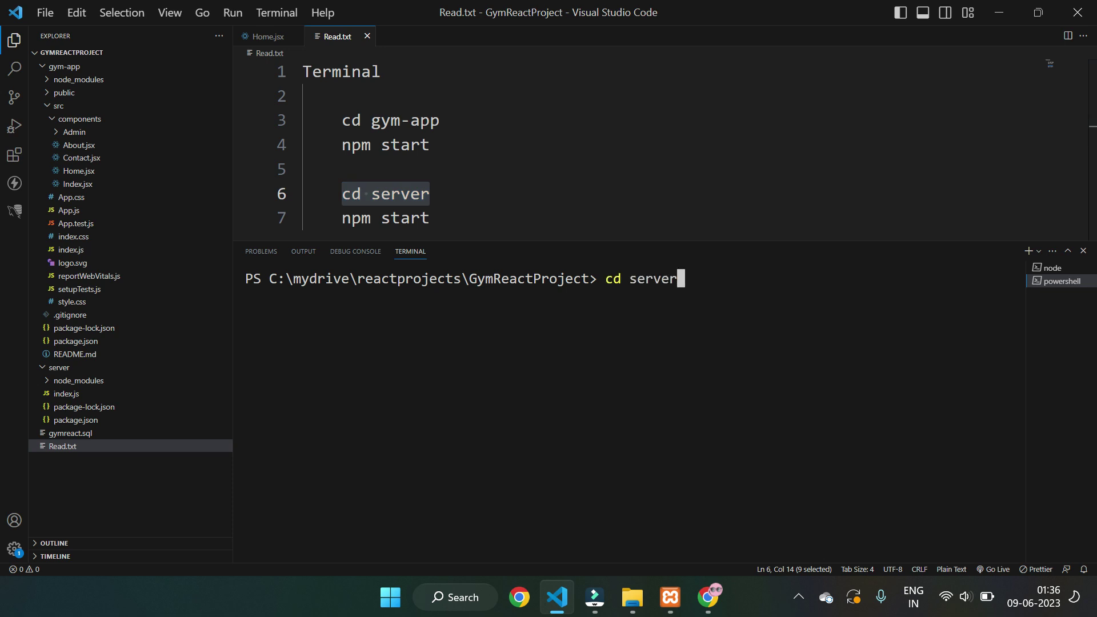
{"action": "key", "text": "Return"}
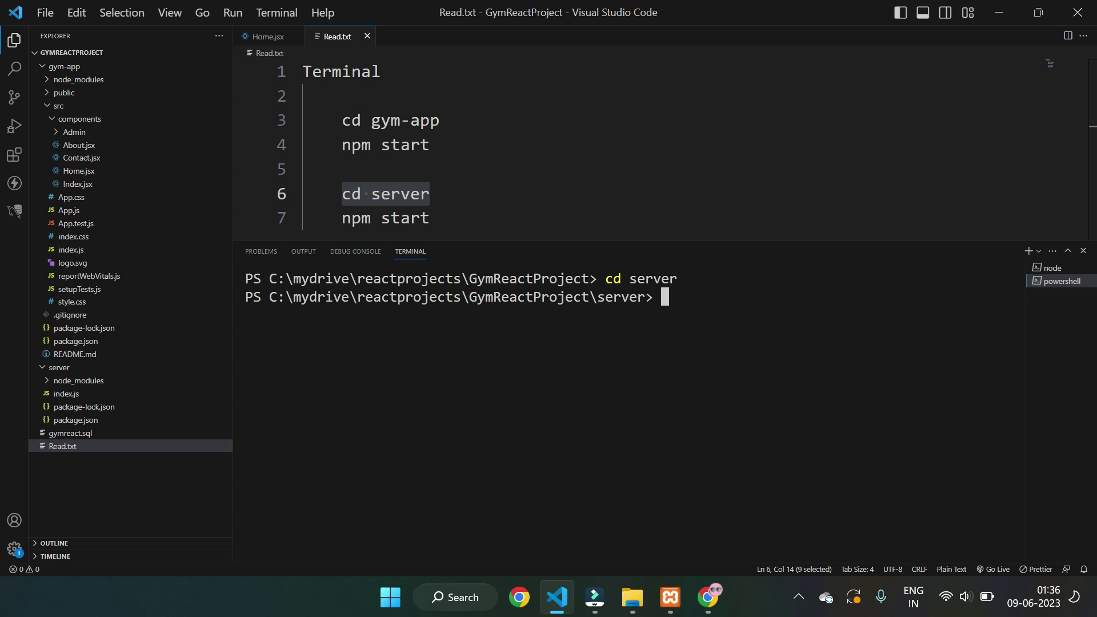
{"action": "type", "text": "npm start"}
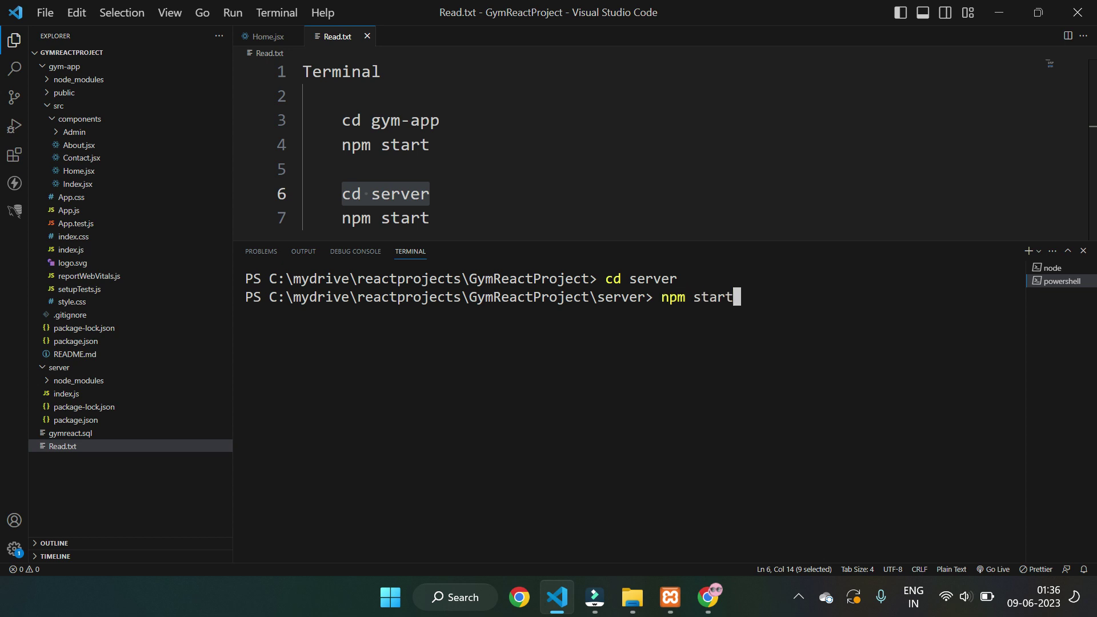
{"action": "key", "text": "Return"}
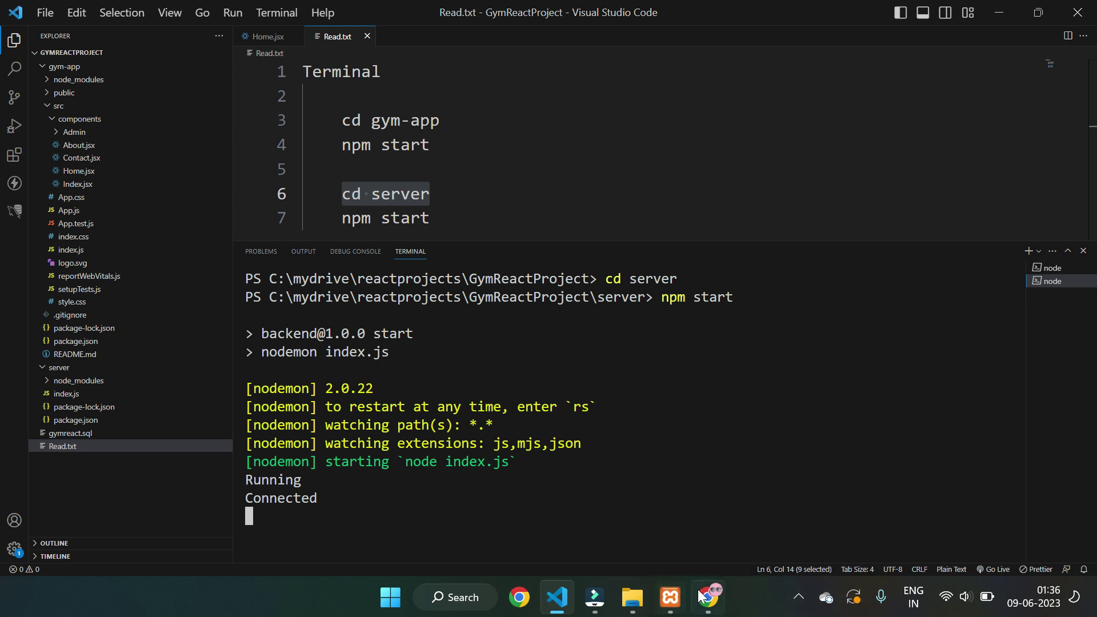
- Zoom the Chrome admin login page to 90% and reload it now that the backend runs
{"action": "left_click", "coordinate": [727, 443]}
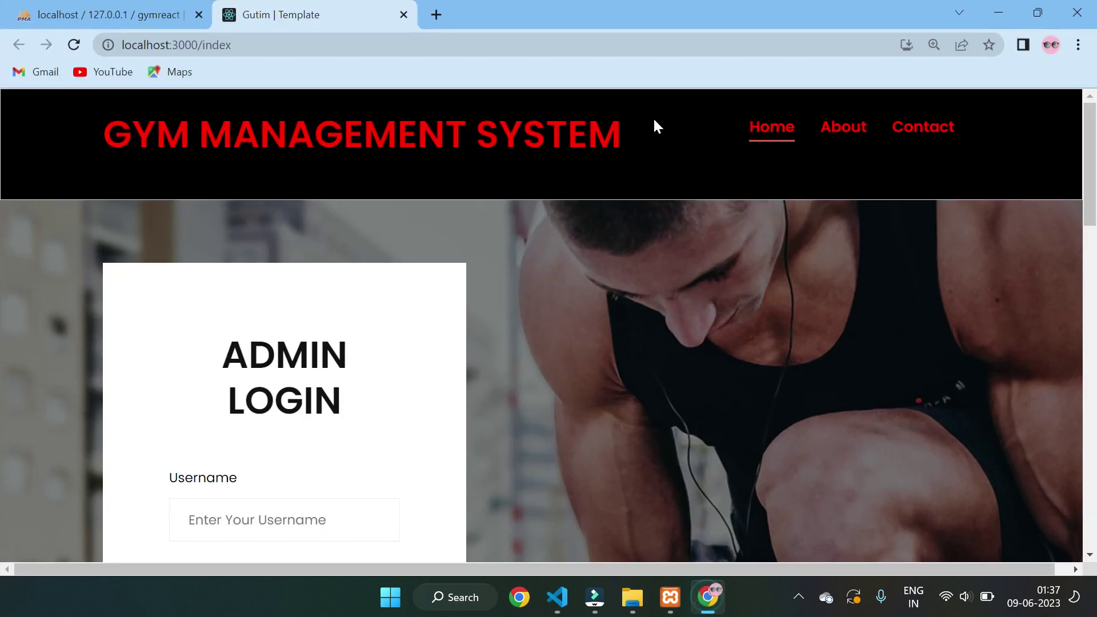
{"action": "scroll", "coordinate": [551, 252], "scroll_direction": "down", "scroll_amount": 10}
{"action": "scroll", "coordinate": [552, 254], "scroll_direction": "up", "scroll_amount": 10}
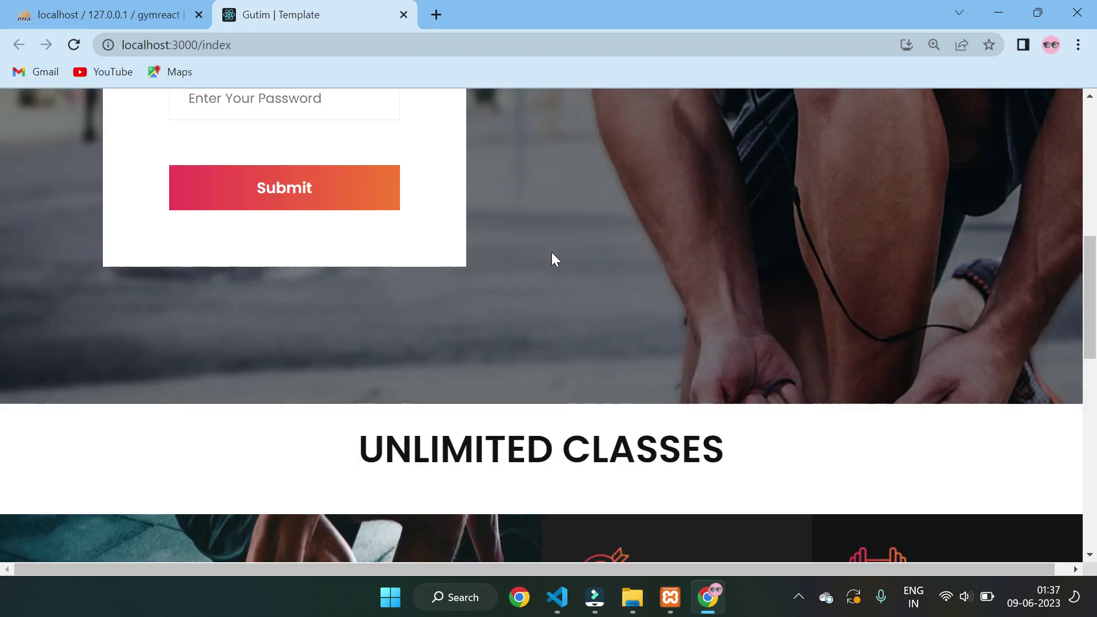
{"action": "key", "text": "ctrl+minus"}
{"action": "key", "text": "ctrl+minus"}
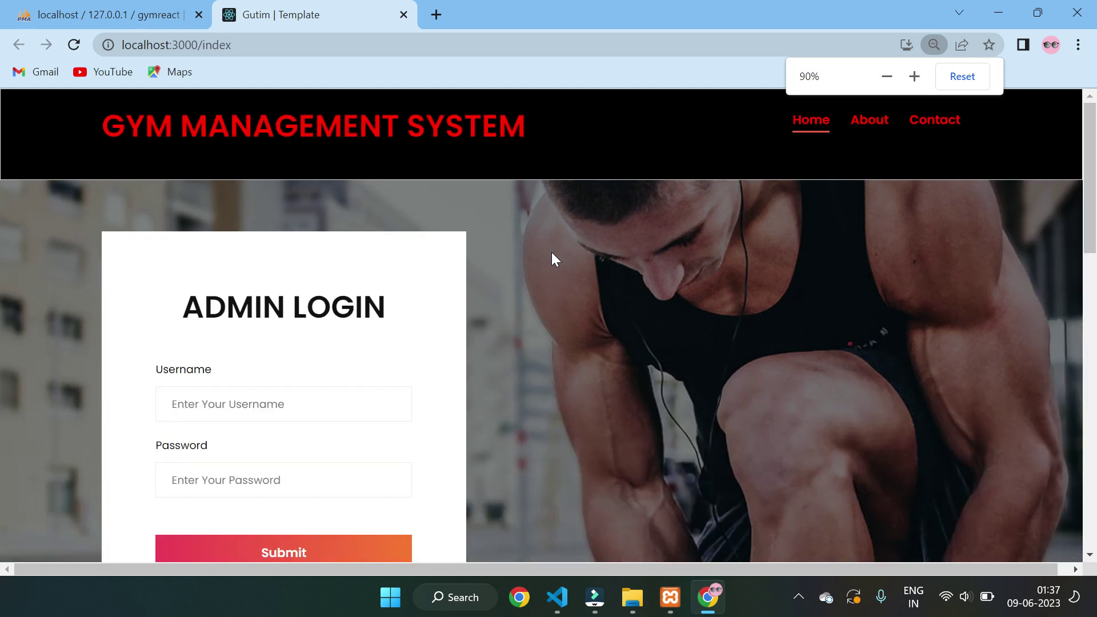
{"action": "scroll", "coordinate": [551, 265], "scroll_direction": "down", "scroll_amount": 2}
{"action": "scroll", "coordinate": [547, 269], "scroll_direction": "up", "scroll_amount": 2}
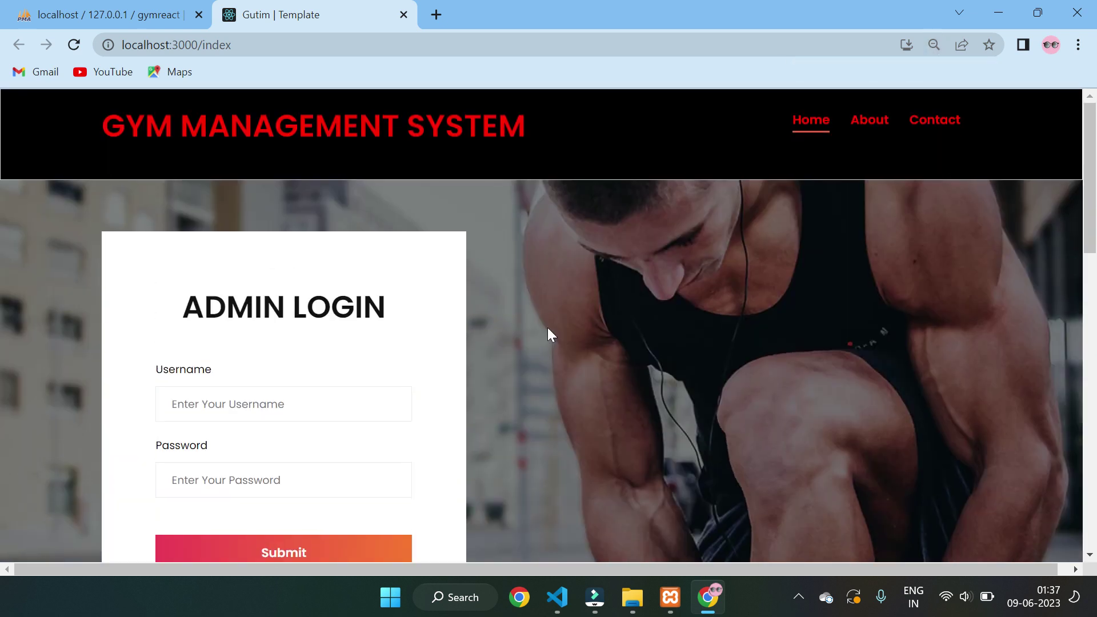
{"action": "key", "text": "ctrl+r"}
{"action": "scroll", "coordinate": [580, 320], "scroll_direction": "down", "scroll_amount": 3}
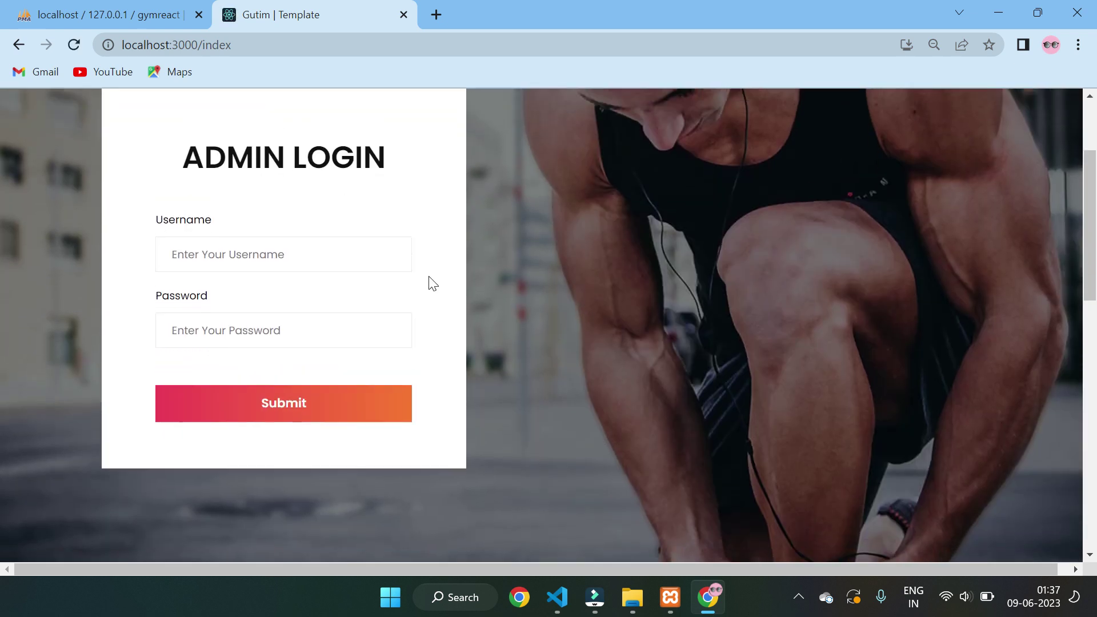
{"action": "scroll", "coordinate": [432, 283], "scroll_direction": "up", "scroll_amount": 3}
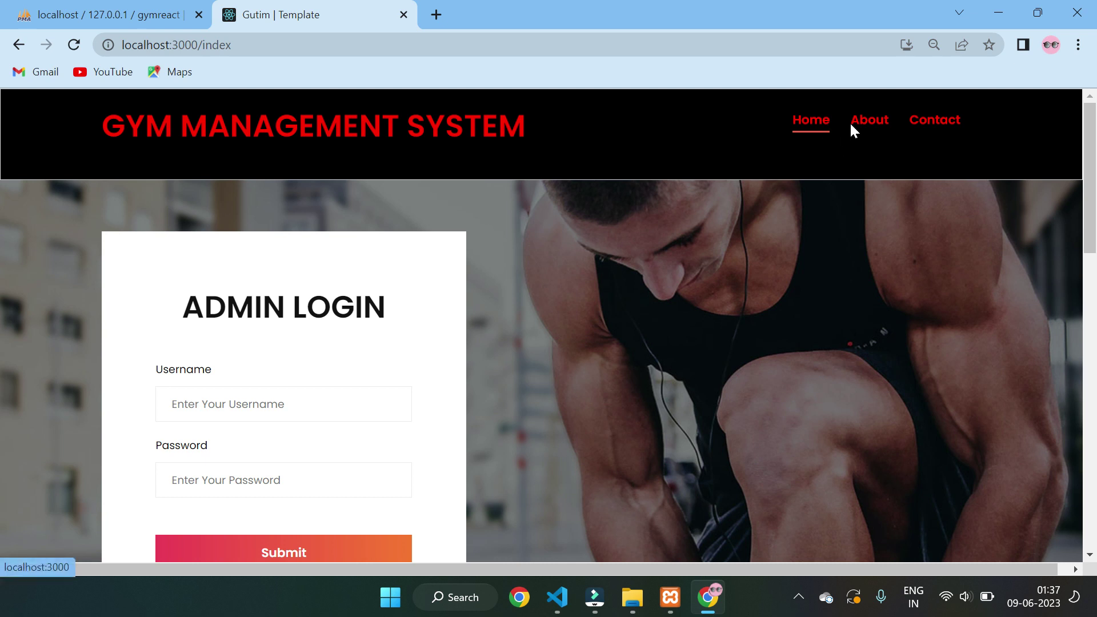
- Visit the About and Contact pages, reload About, and zoom the page out to 67%
{"action": "left_click", "coordinate": [868, 120]}
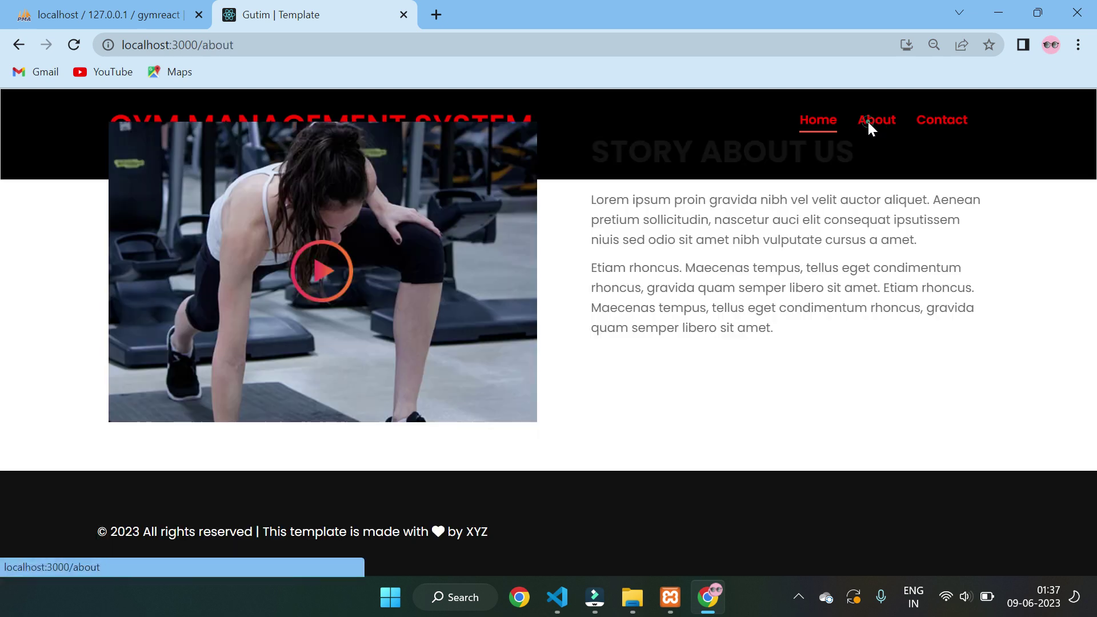
{"action": "left_click", "coordinate": [940, 121]}
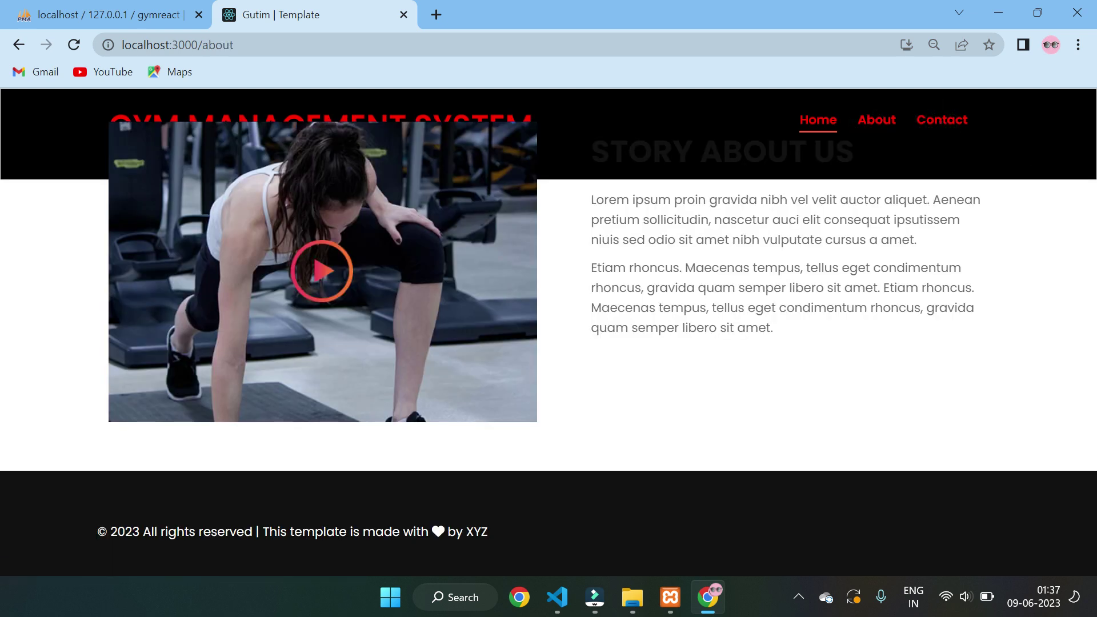
{"action": "left_click", "coordinate": [948, 118]}
{"action": "key", "text": "ctrl+minus"}
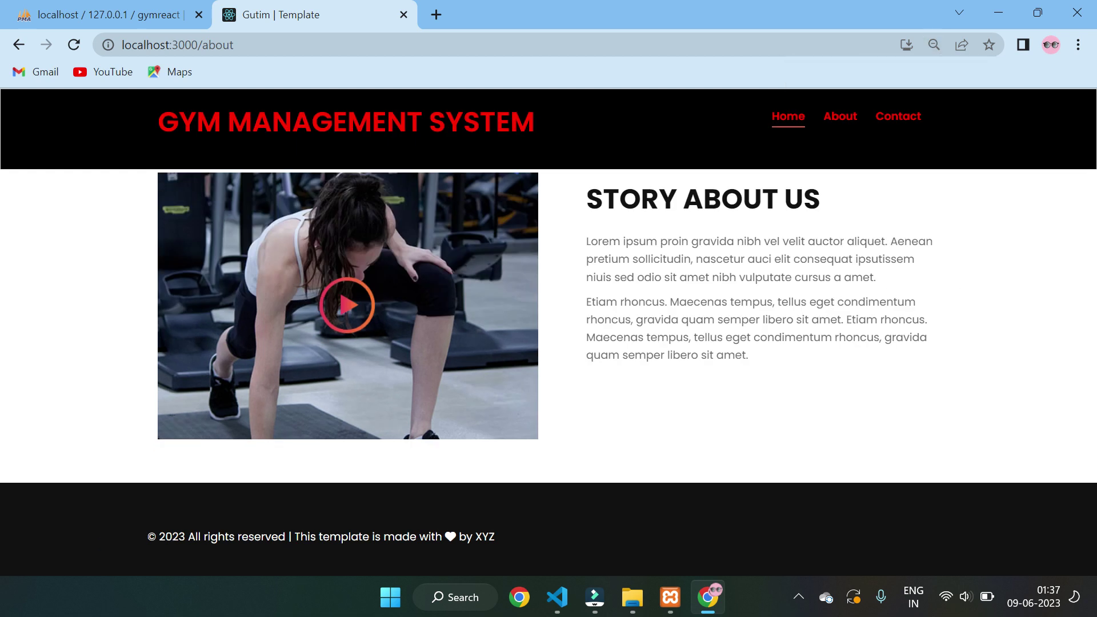
{"action": "left_click", "coordinate": [842, 115]}
{"action": "left_click", "coordinate": [786, 117]}
{"action": "left_click", "coordinate": [265, 45]}
{"action": "key", "text": "Return"}
{"action": "left_click", "coordinate": [785, 119]}
{"action": "key", "text": "ctrl+minus"}
{"action": "key", "text": "ctrl+minus"}
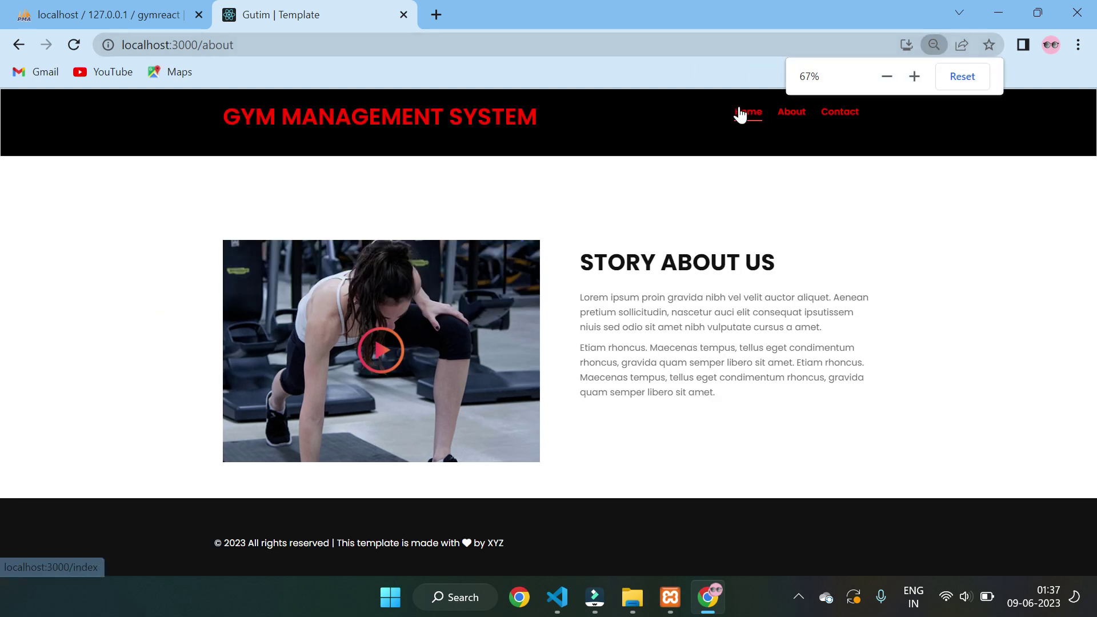
- Cycle through Home, About and Contact twice, ending on the admin login form
{"action": "left_click", "coordinate": [746, 112]}
{"action": "left_click", "coordinate": [782, 117]}
{"action": "left_click", "coordinate": [831, 114]}
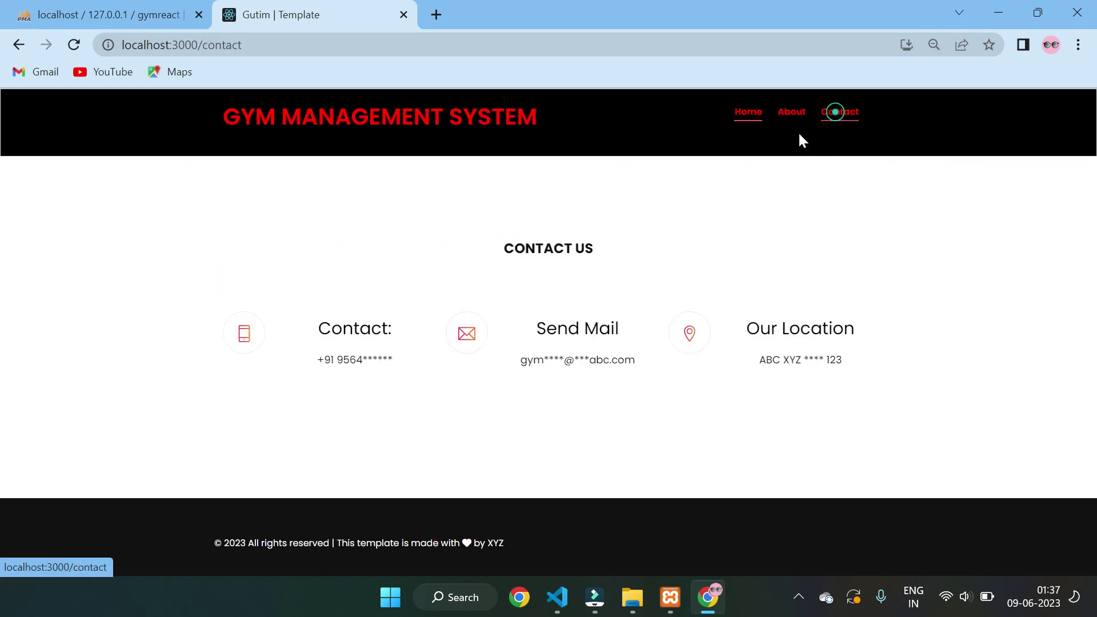
{"action": "left_click", "coordinate": [750, 116]}
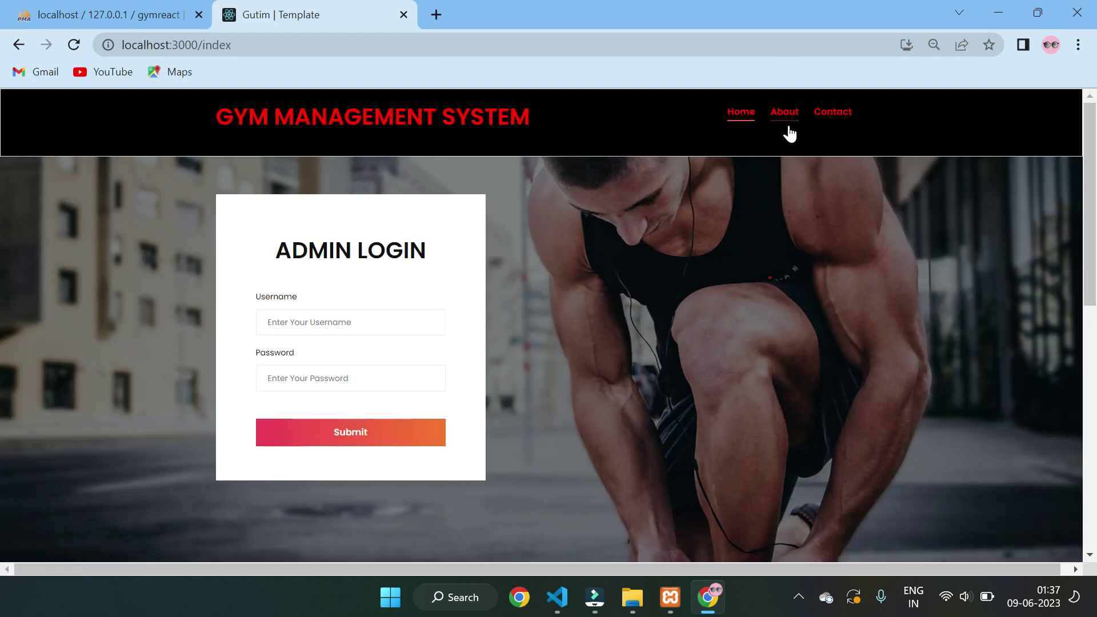
{"action": "left_click", "coordinate": [784, 117]}
{"action": "left_click", "coordinate": [828, 116]}
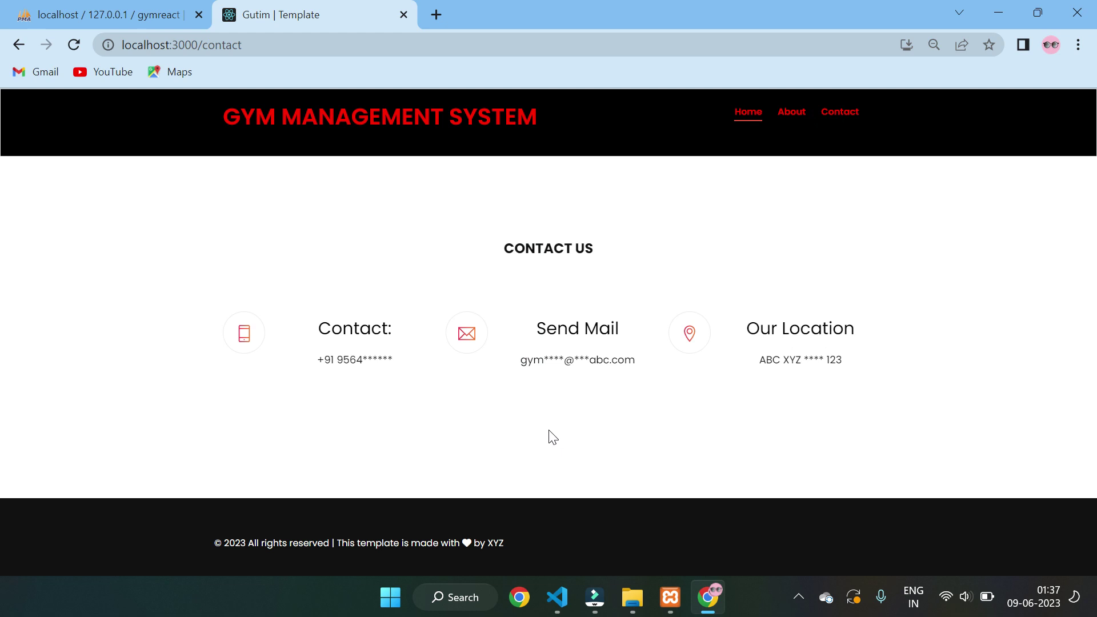
{"action": "left_click", "coordinate": [736, 117]}
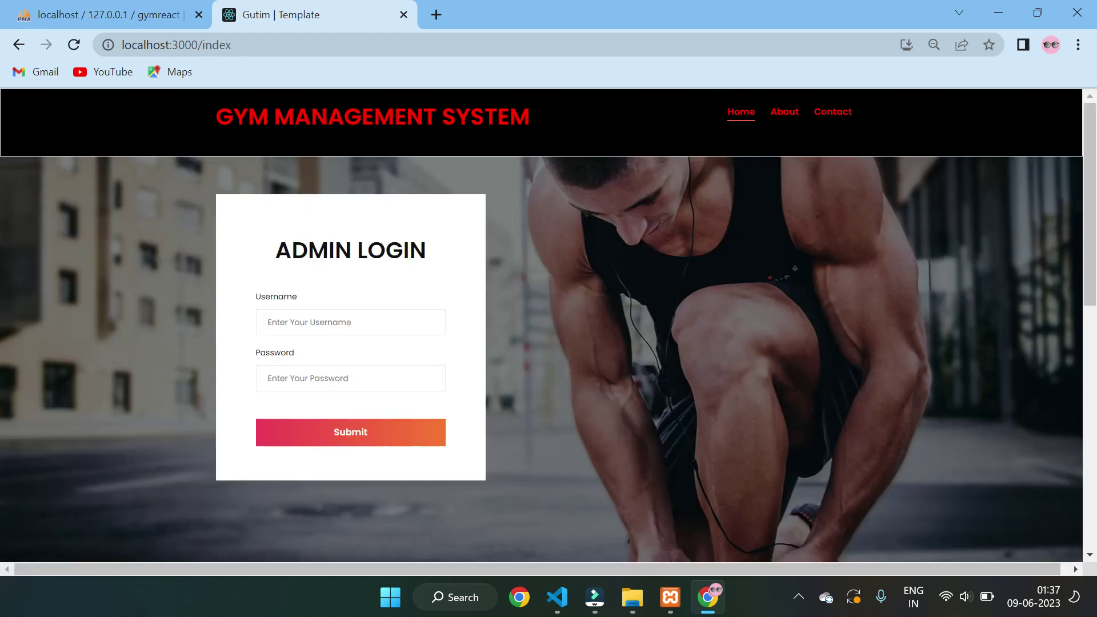
{"action": "left_click", "coordinate": [335, 313]}
- Submit the saved admin username with a password, which is rejected as invalid credentials
{"action": "left_click", "coordinate": [351, 366]}
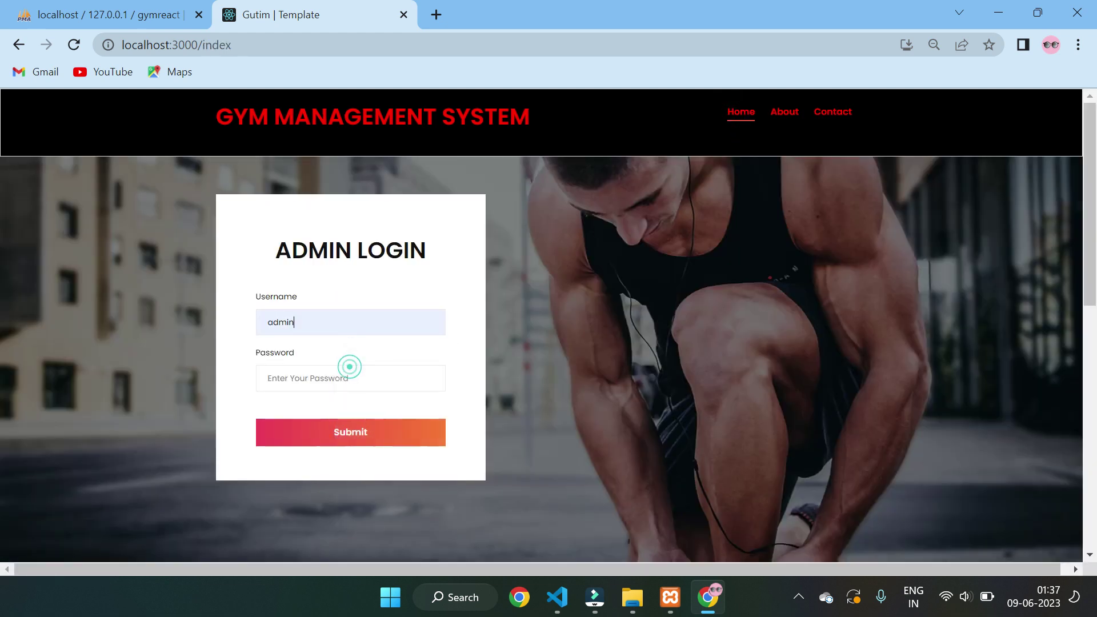
{"action": "left_click", "coordinate": [310, 378]}
{"action": "type", "text": "a"}
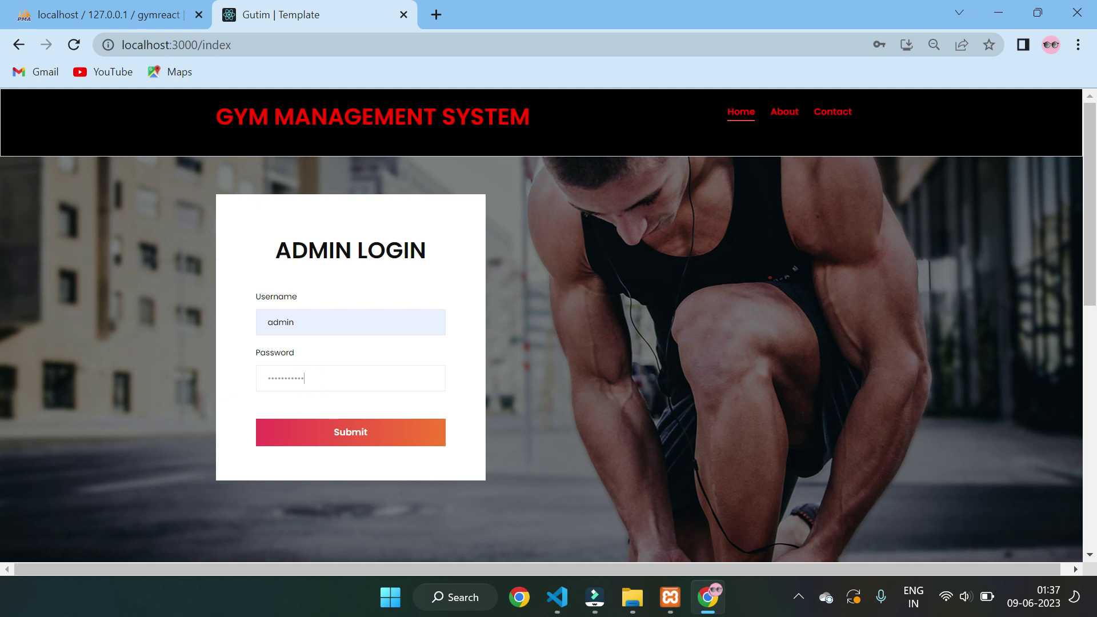
{"action": "left_click", "coordinate": [323, 427]}
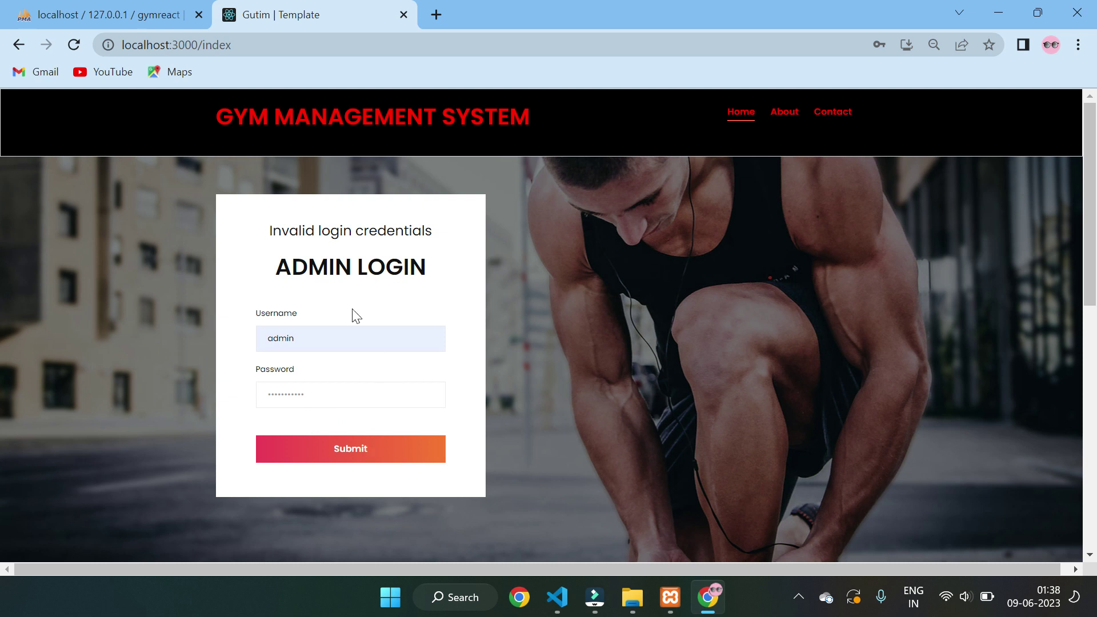
{"action": "left_click_drag", "start_coordinate": [444, 231], "coordinate": [288, 232]}
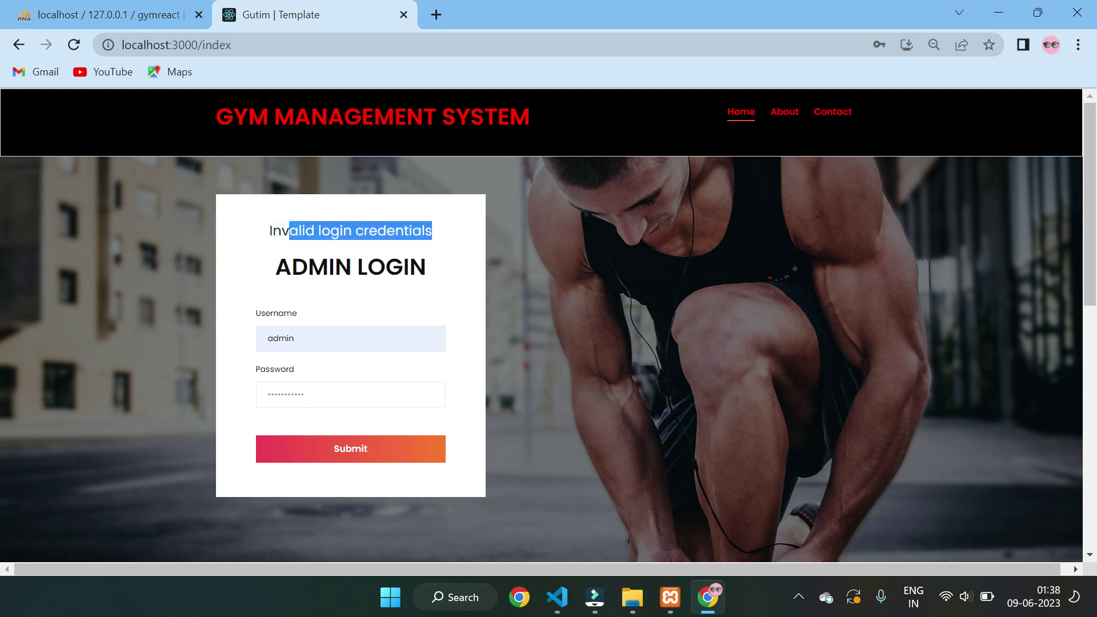
- Re-enter the correct password, log in, and dismiss the success, password warning and save prompts
{"action": "double_click", "coordinate": [324, 397]}
{"action": "type", "text": "admin"}
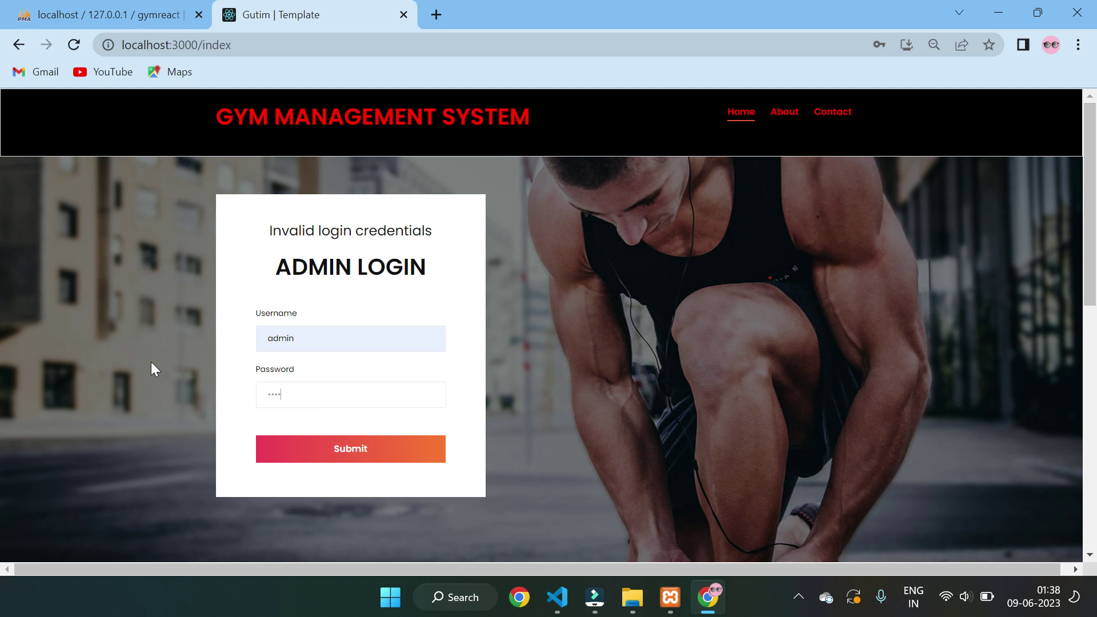
{"action": "left_click", "coordinate": [334, 447]}
{"action": "left_click", "coordinate": [704, 144]}
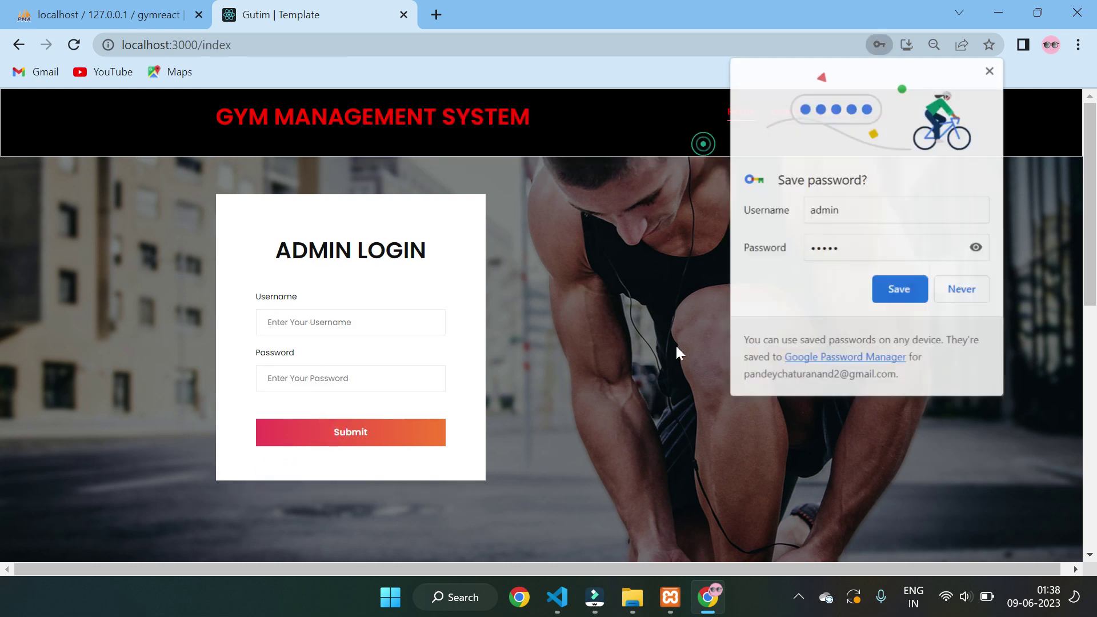
{"action": "left_click", "coordinate": [691, 276]}
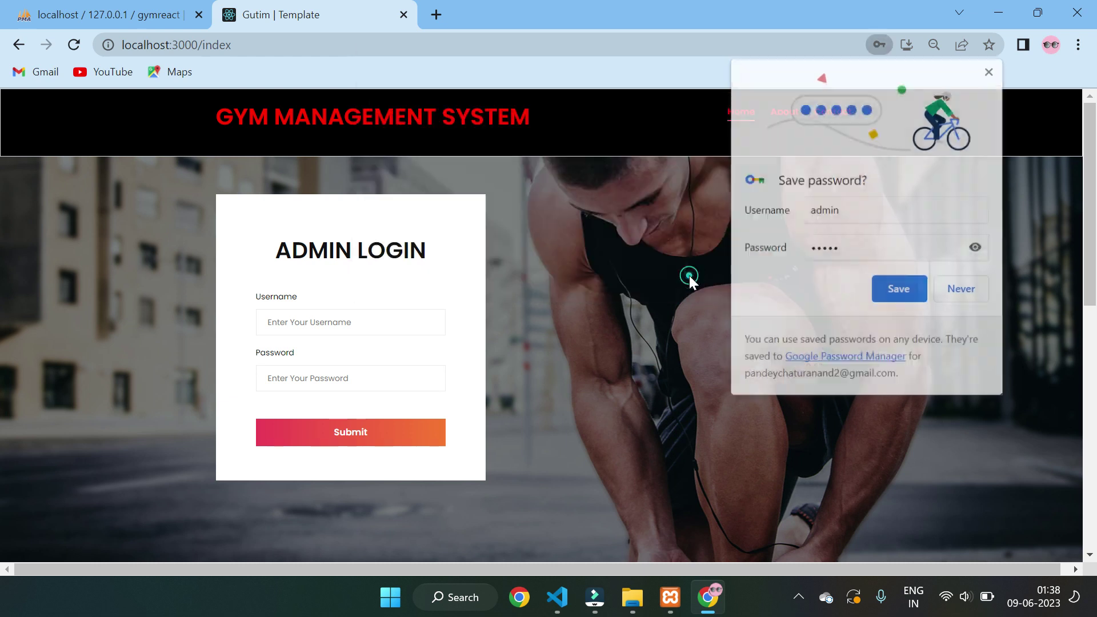
{"action": "left_click", "coordinate": [949, 290]}
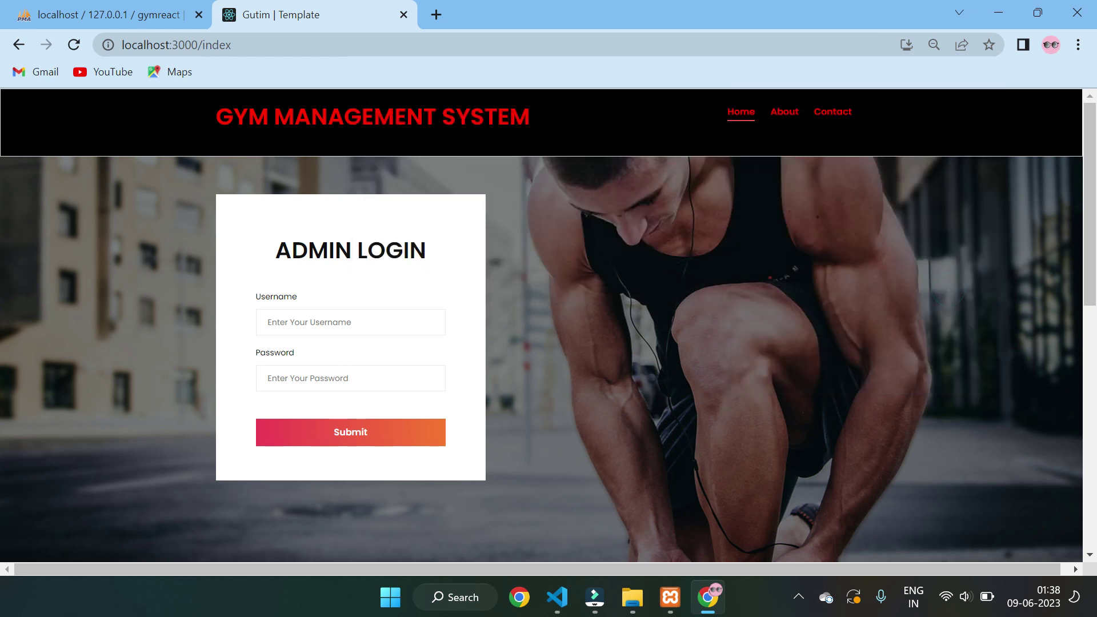
- Log in again with the saved admin username and the password
{"action": "left_click", "coordinate": [301, 320]}
{"action": "left_click", "coordinate": [366, 363]}
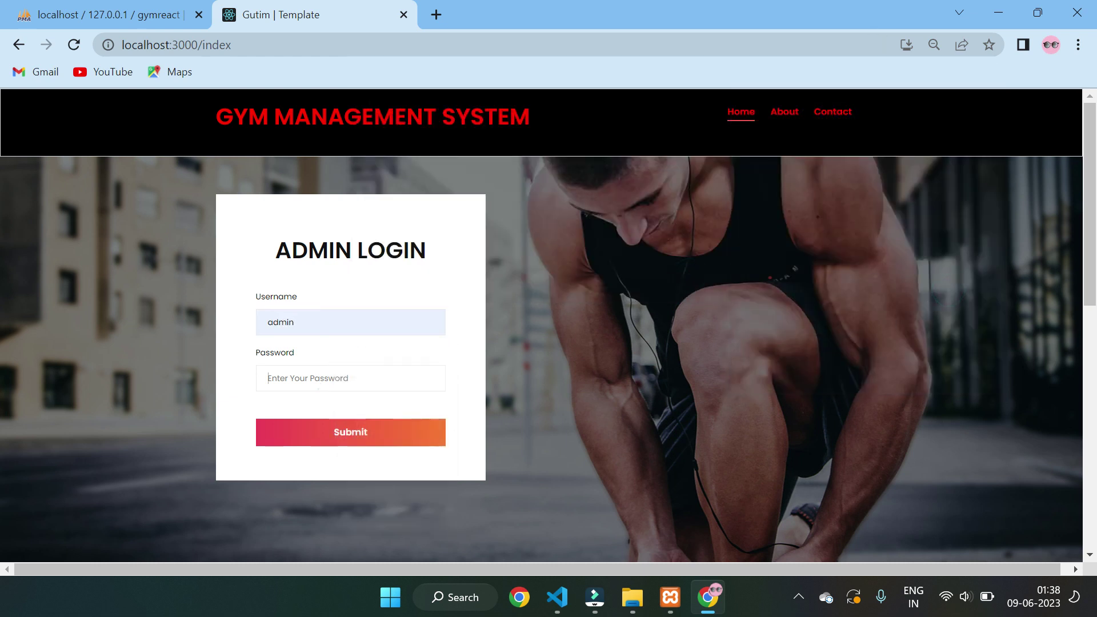
{"action": "type", "text": "a"}
{"action": "key", "text": "Return"}
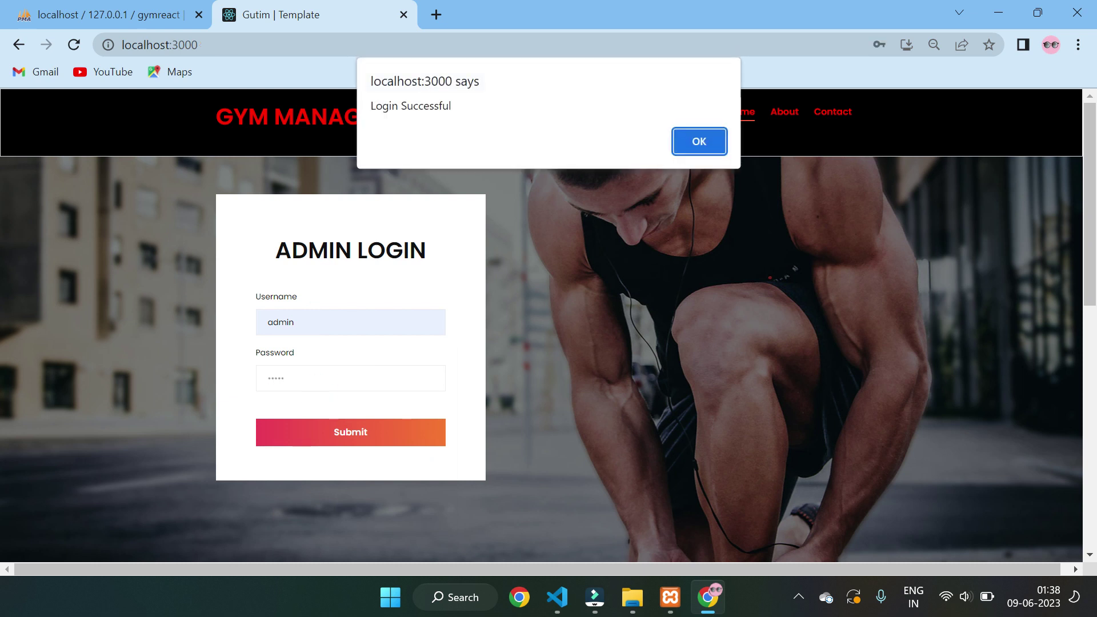
- Dismiss the login alerts, decline saving the password, set zoom to 90%, and open the Plan list
{"action": "left_click", "coordinate": [721, 140]}
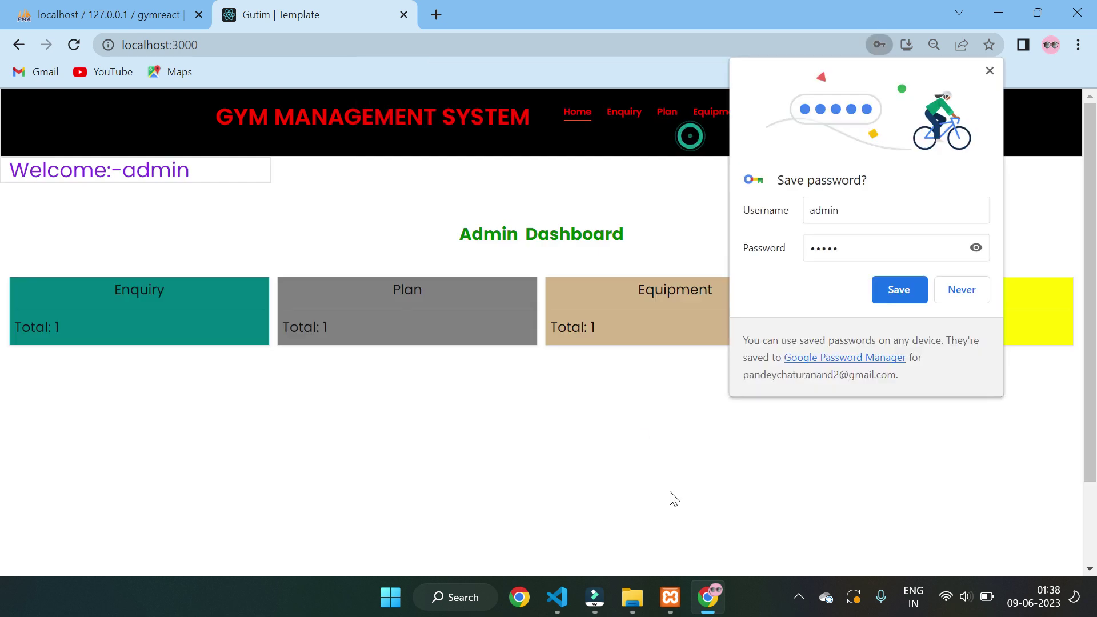
{"action": "left_click", "coordinate": [714, 271]}
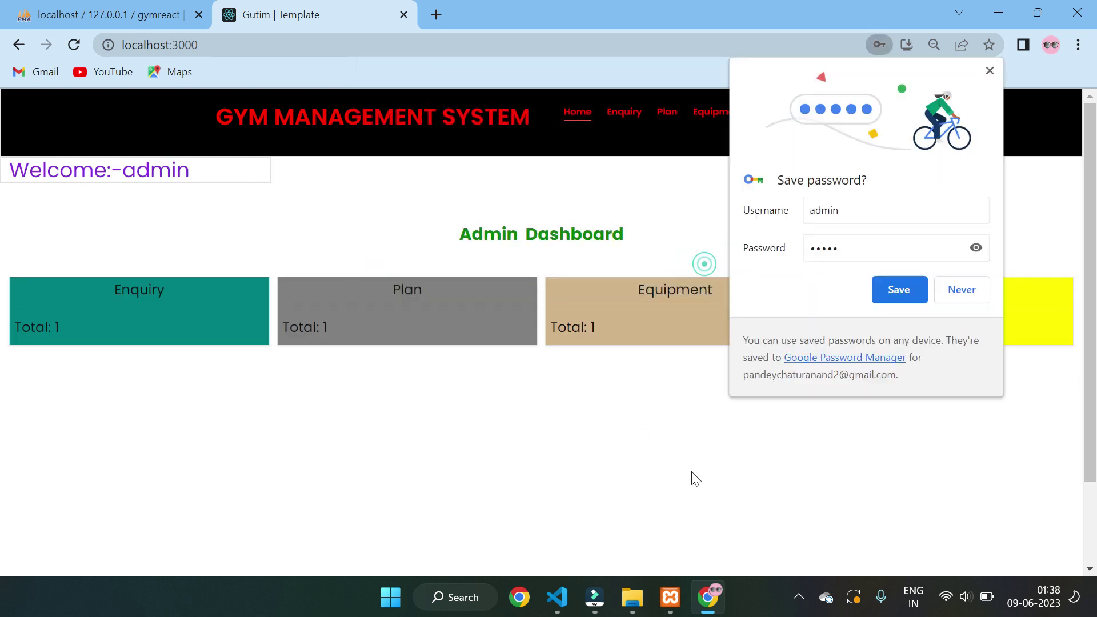
{"action": "left_click", "coordinate": [956, 291]}
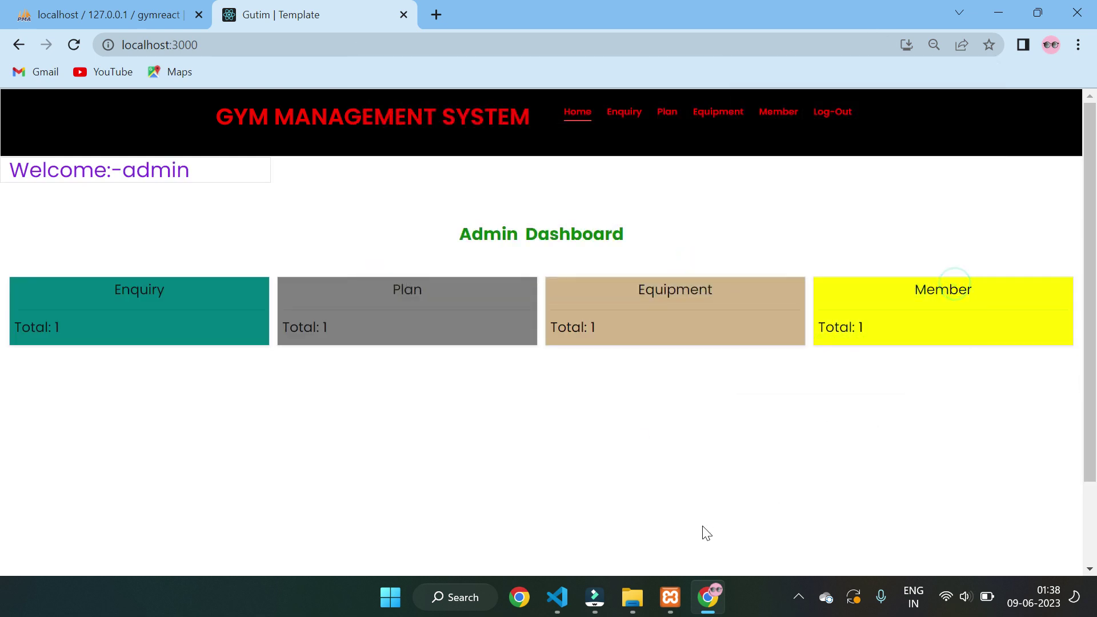
{"action": "key", "text": "ctrl+plus"}
{"action": "key", "text": "ctrl+plus"}
{"action": "key", "text": "ctrl+minus"}
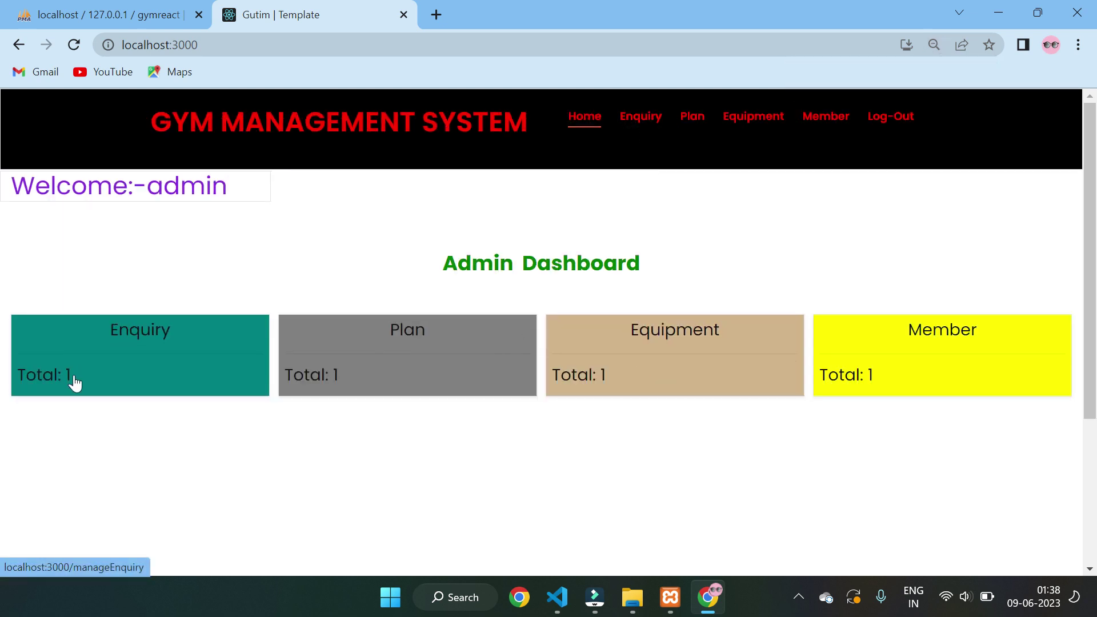
{"action": "left_click", "coordinate": [307, 384]}
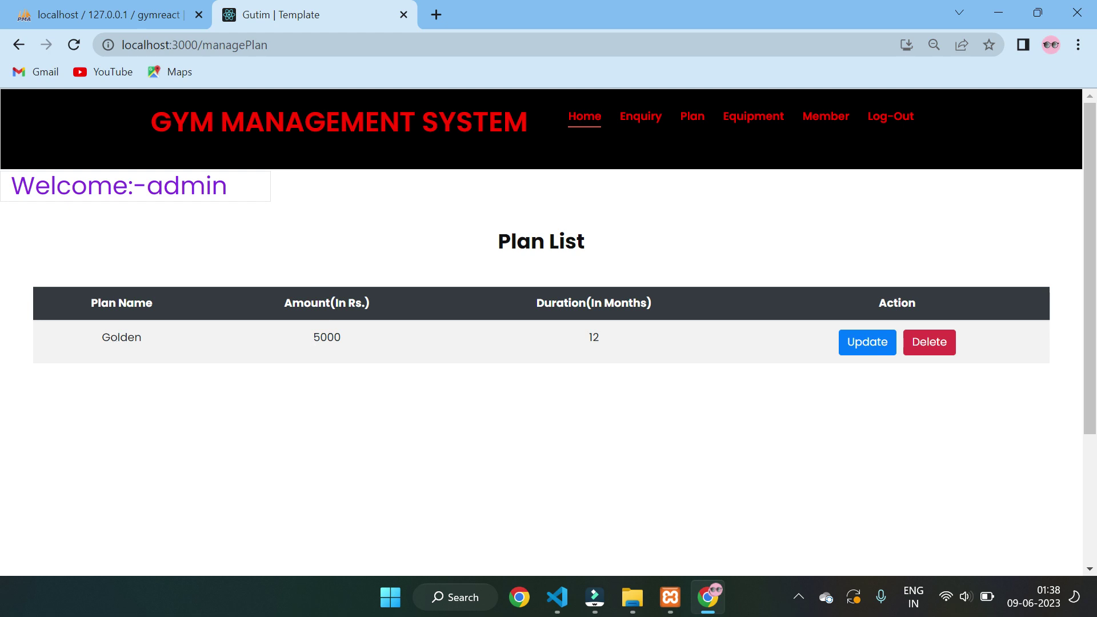
- View the Add Enquiry form, then return to the admin dashboard
{"action": "left_click", "coordinate": [636, 119]}
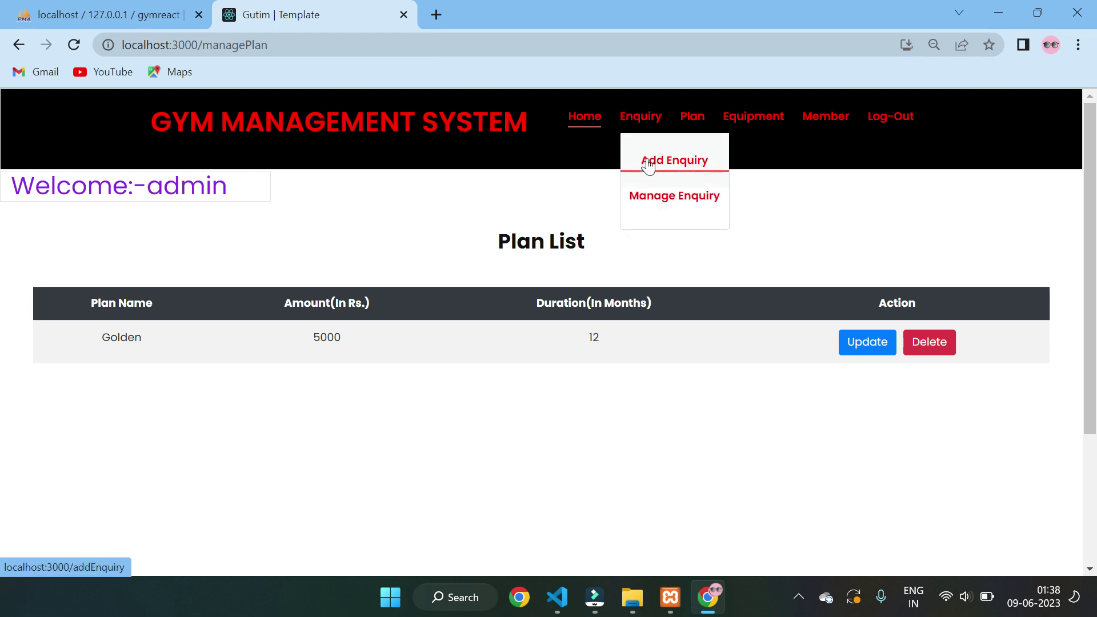
{"action": "left_click", "coordinate": [648, 165]}
{"action": "scroll", "coordinate": [598, 162], "scroll_direction": "down", "scroll_amount": 3}
{"action": "scroll", "coordinate": [597, 163], "scroll_direction": "up", "scroll_amount": 3}
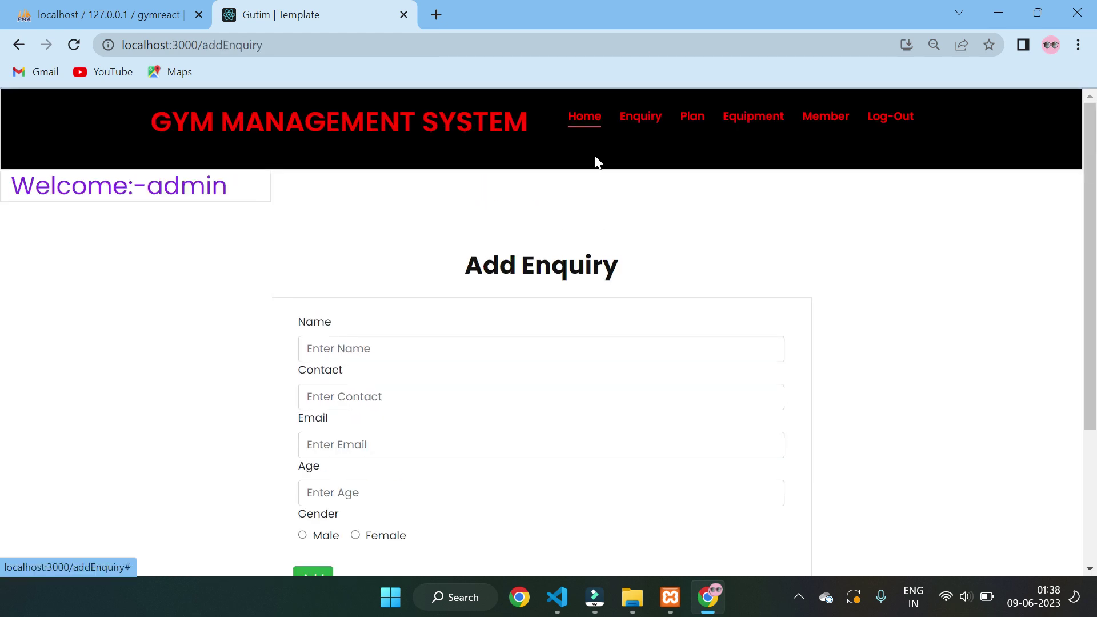
{"action": "left_click", "coordinate": [585, 118]}
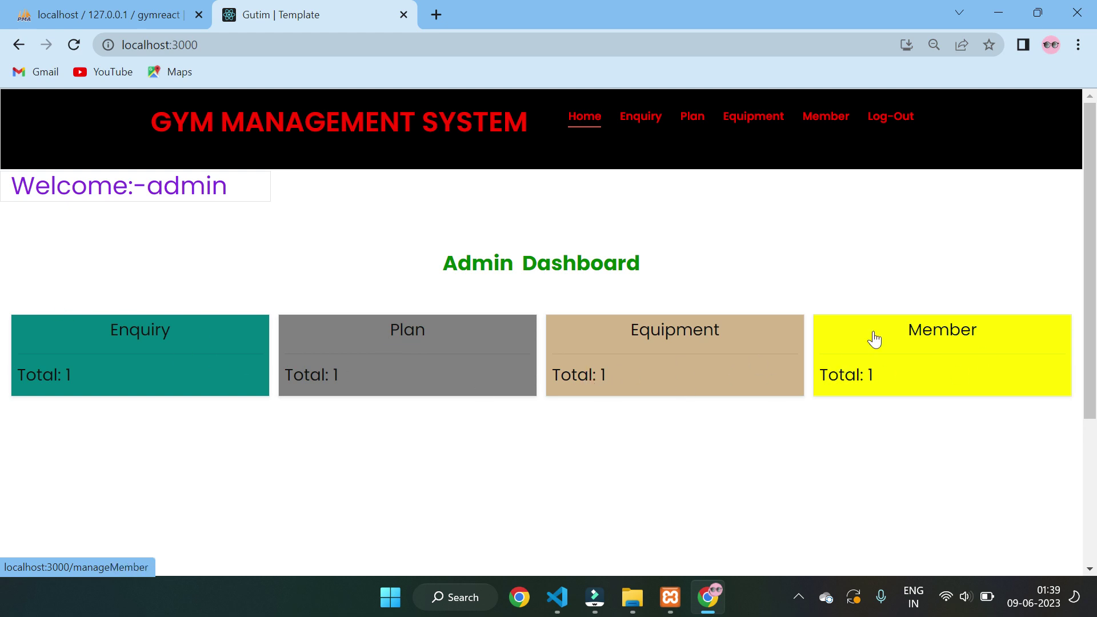
- Reopen Add Enquiry, then switch to Manage Enquiry to show the Enquiry List
{"action": "mouse_move", "coordinate": [627, 116]}
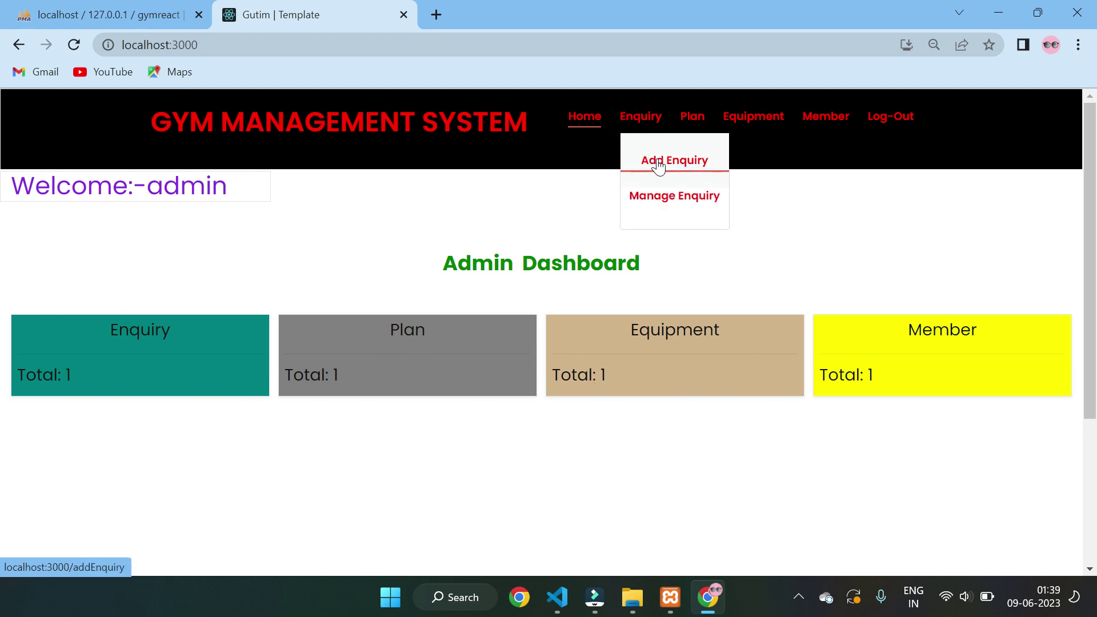
{"action": "left_click", "coordinate": [659, 166]}
{"action": "scroll", "coordinate": [566, 298], "scroll_direction": "down", "scroll_amount": 3}
{"action": "scroll", "coordinate": [570, 300], "scroll_direction": "up", "scroll_amount": 2}
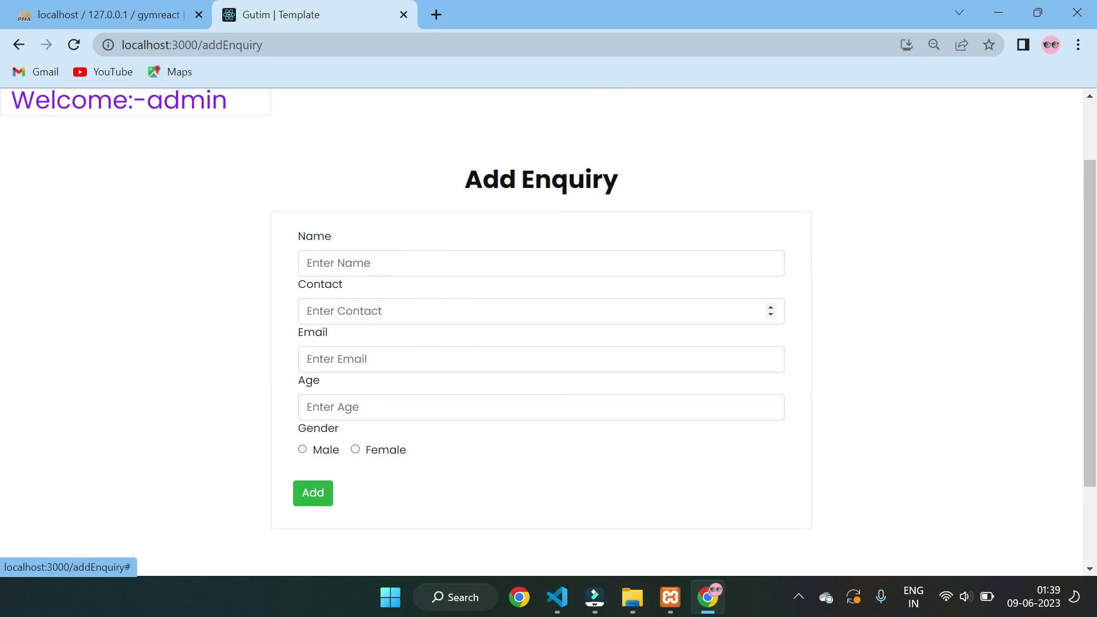
{"action": "scroll", "coordinate": [634, 167], "scroll_direction": "up", "scroll_amount": 2}
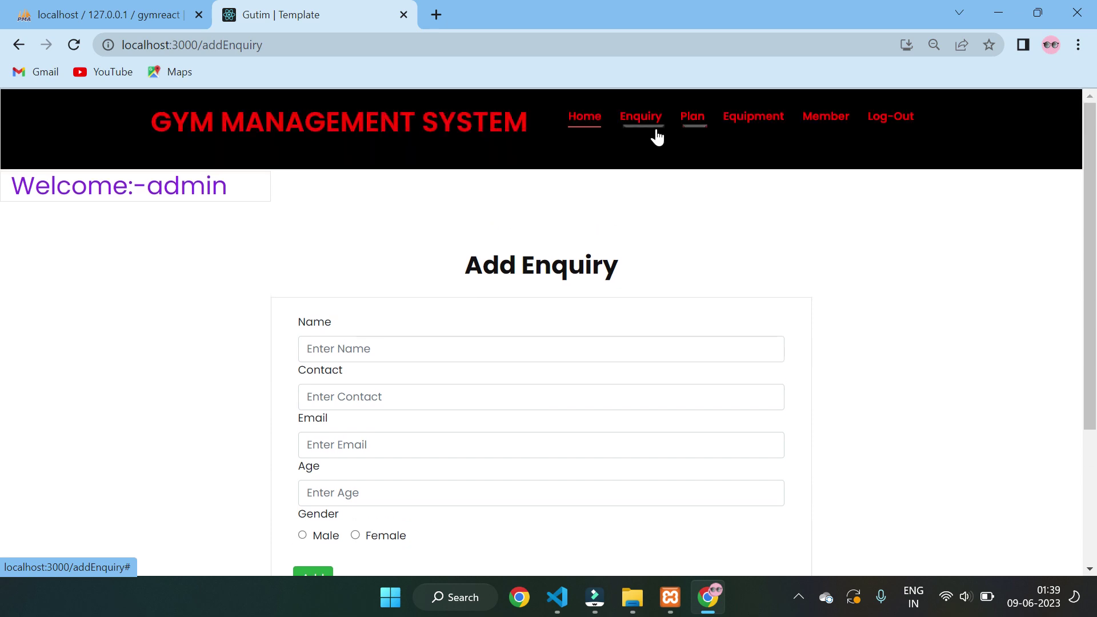
{"action": "mouse_move", "coordinate": [646, 125]}
{"action": "left_click", "coordinate": [650, 201]}
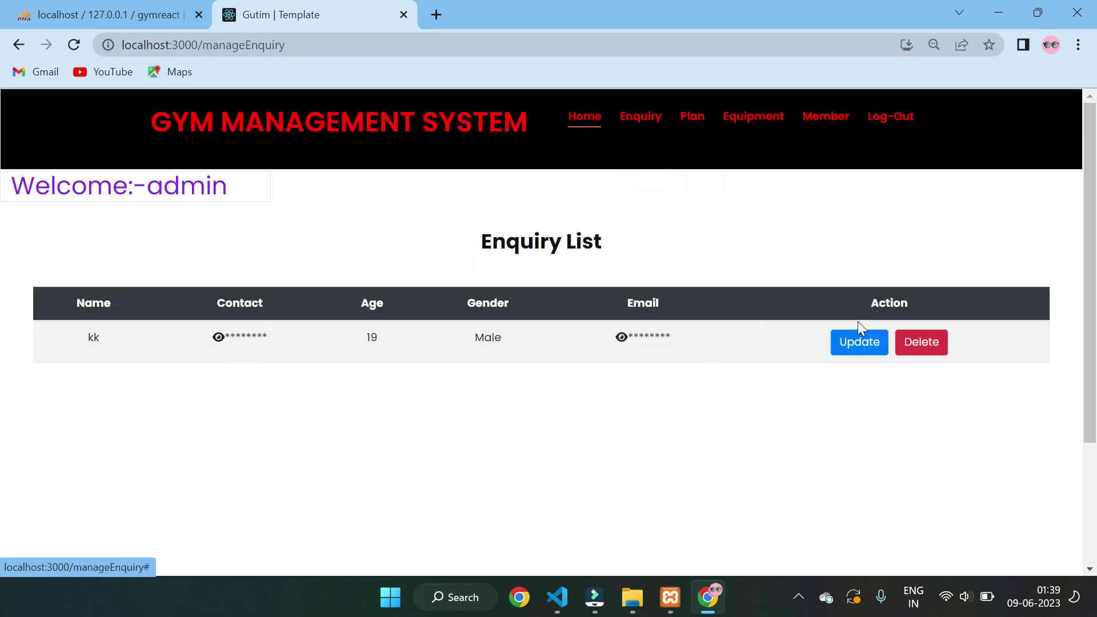
- Update the enquiry's gender to Female and confirm the update
{"action": "left_click", "coordinate": [862, 348]}
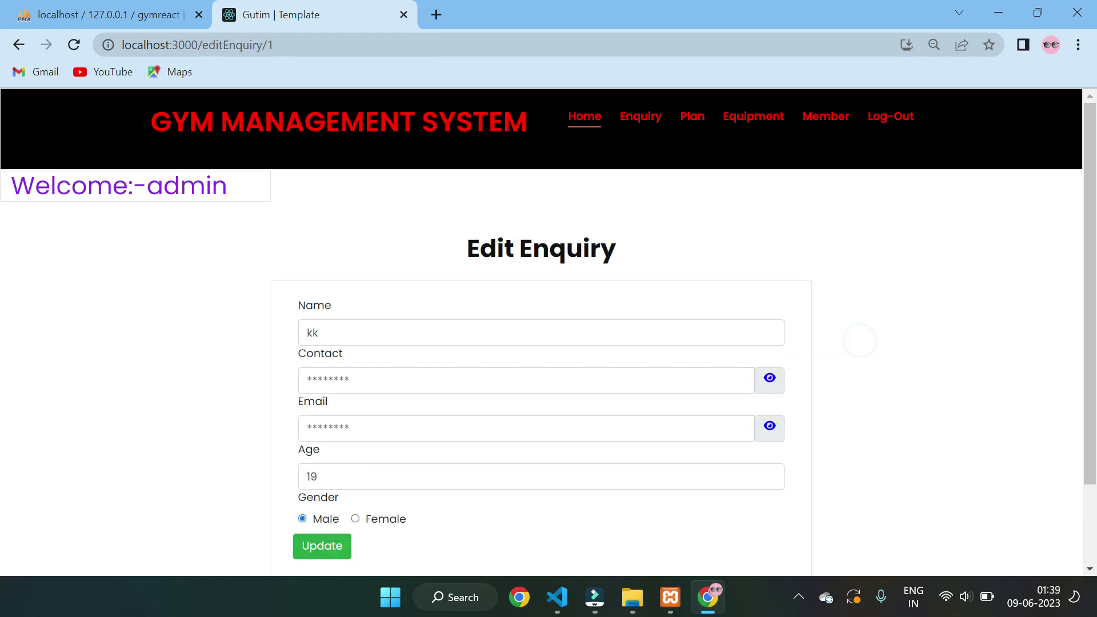
{"action": "scroll", "coordinate": [862, 248], "scroll_direction": "down", "scroll_amount": 2}
{"action": "scroll", "coordinate": [529, 330], "scroll_direction": "up", "scroll_amount": 2}
{"action": "left_click", "coordinate": [355, 519]}
{"action": "left_click", "coordinate": [324, 547]}
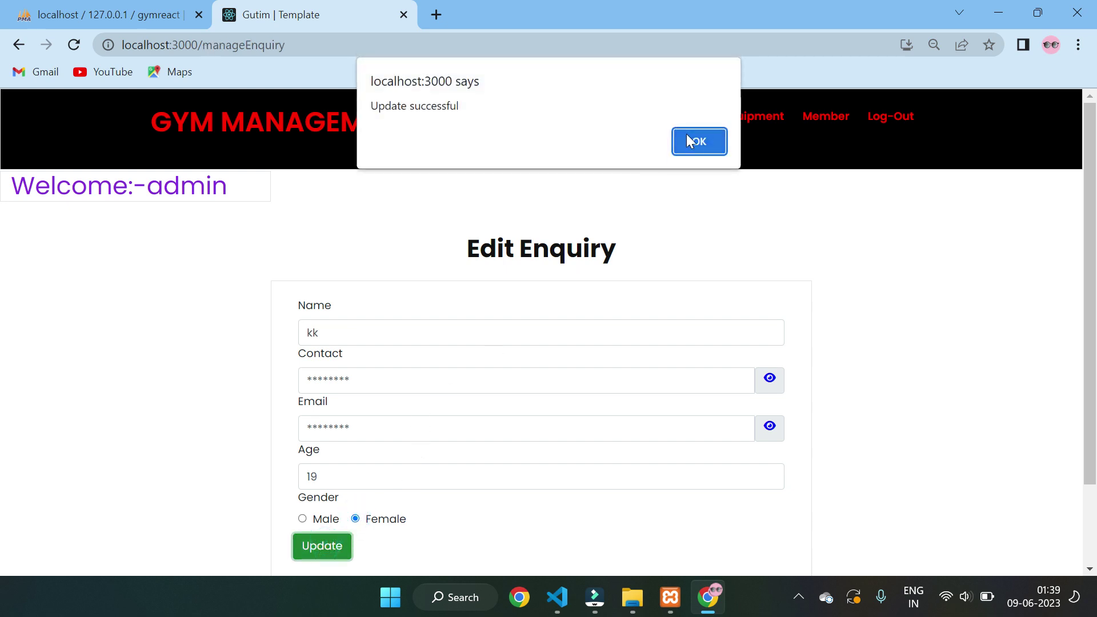
{"action": "left_click", "coordinate": [688, 138]}
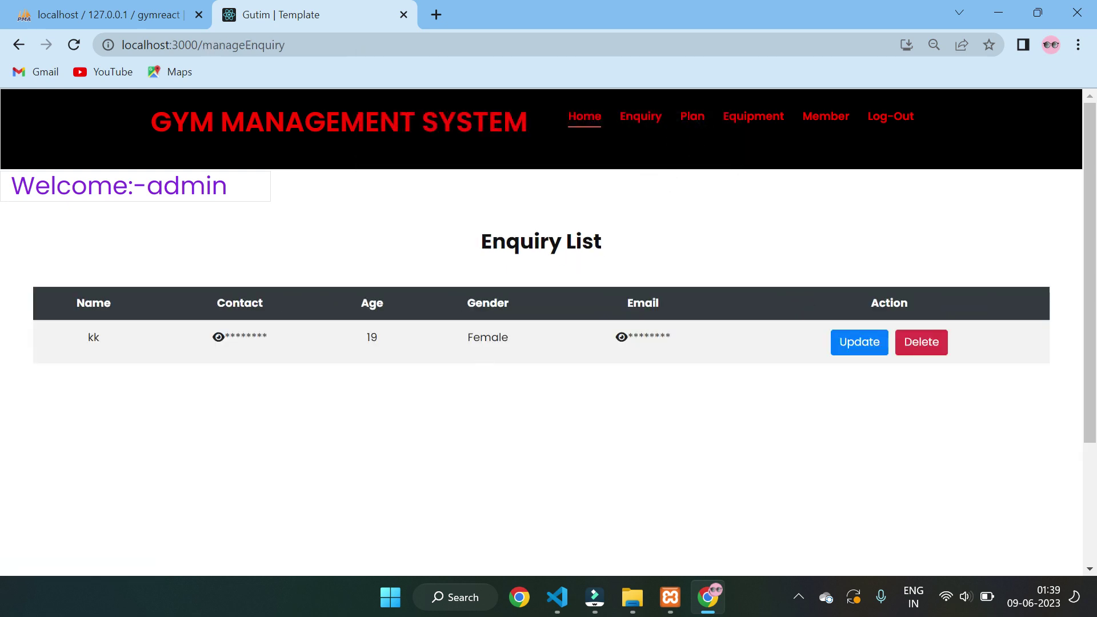
- Update the enquiry's gender back to Male and confirm
{"action": "left_click", "coordinate": [842, 342]}
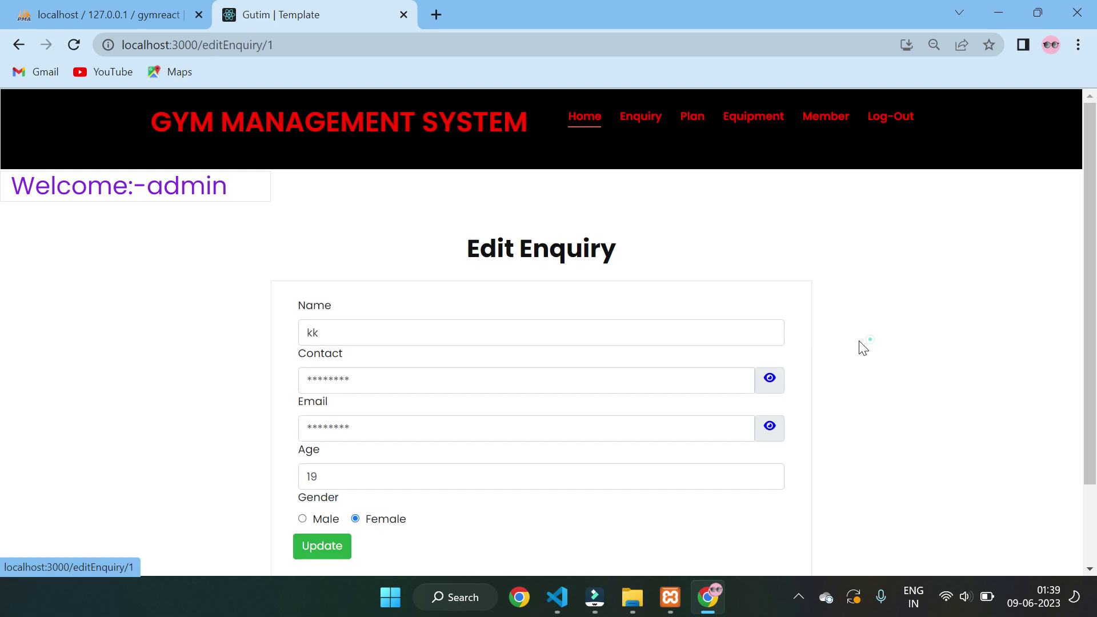
{"action": "left_click", "coordinate": [302, 519]}
{"action": "left_click", "coordinate": [320, 547]}
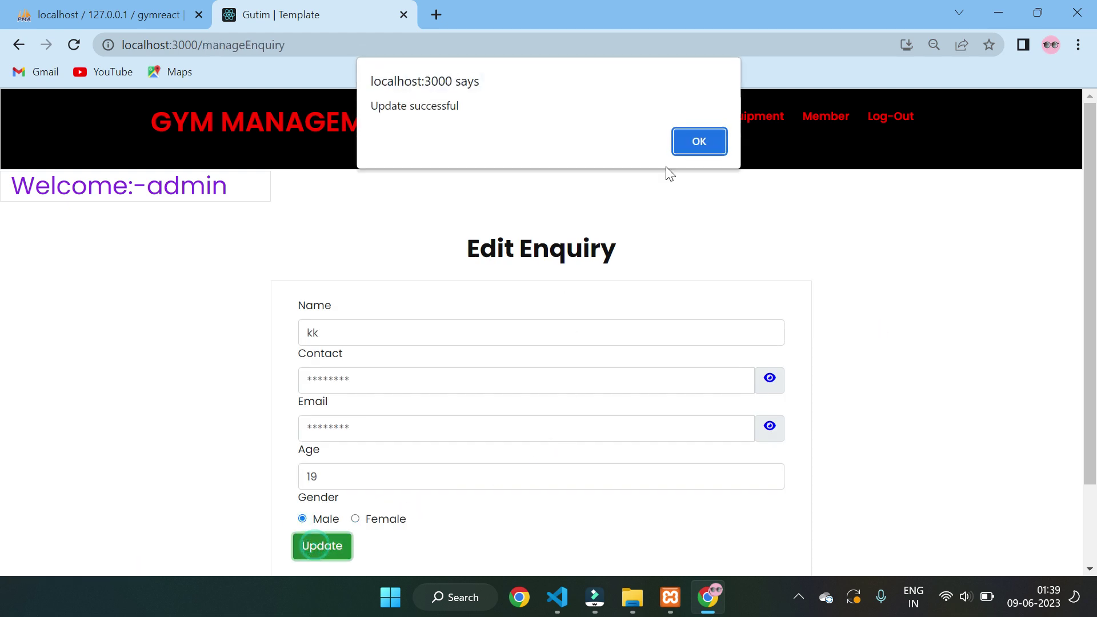
{"action": "left_click", "coordinate": [678, 150]}
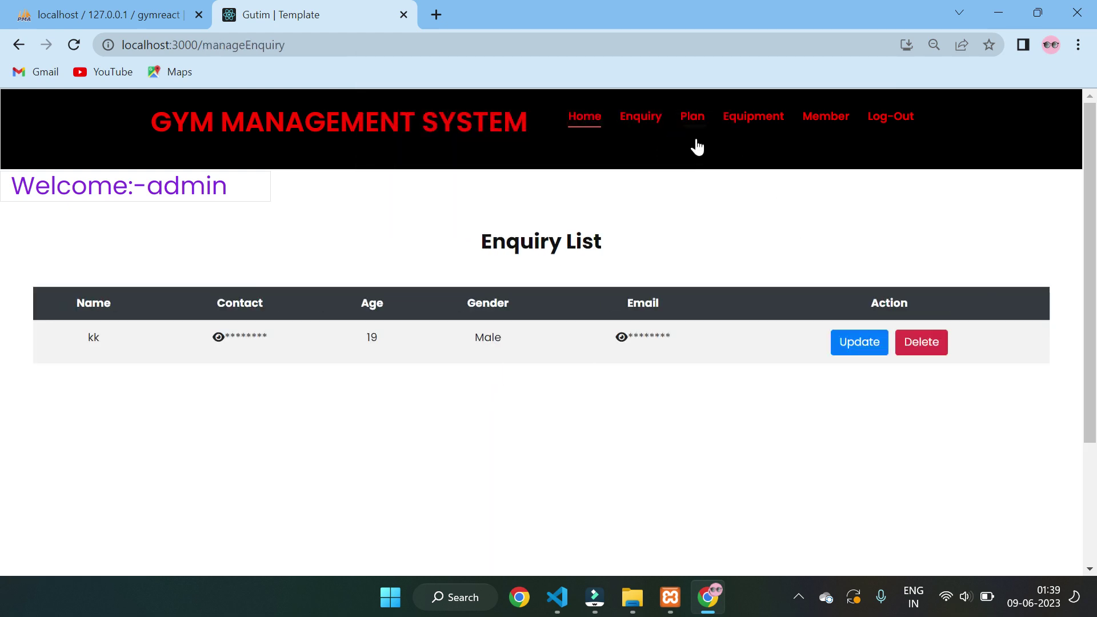
- Fill the Add Plan form with name Silver Plan, amount 2000 and duration 3 Month
{"action": "mouse_move", "coordinate": [695, 123]}
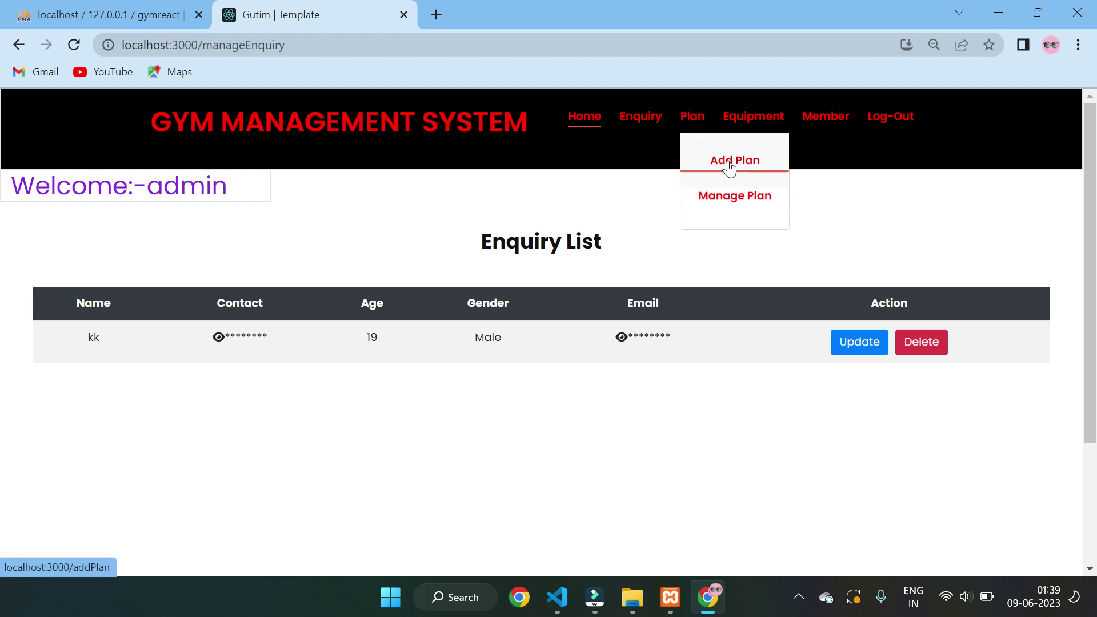
{"action": "left_click", "coordinate": [727, 165]}
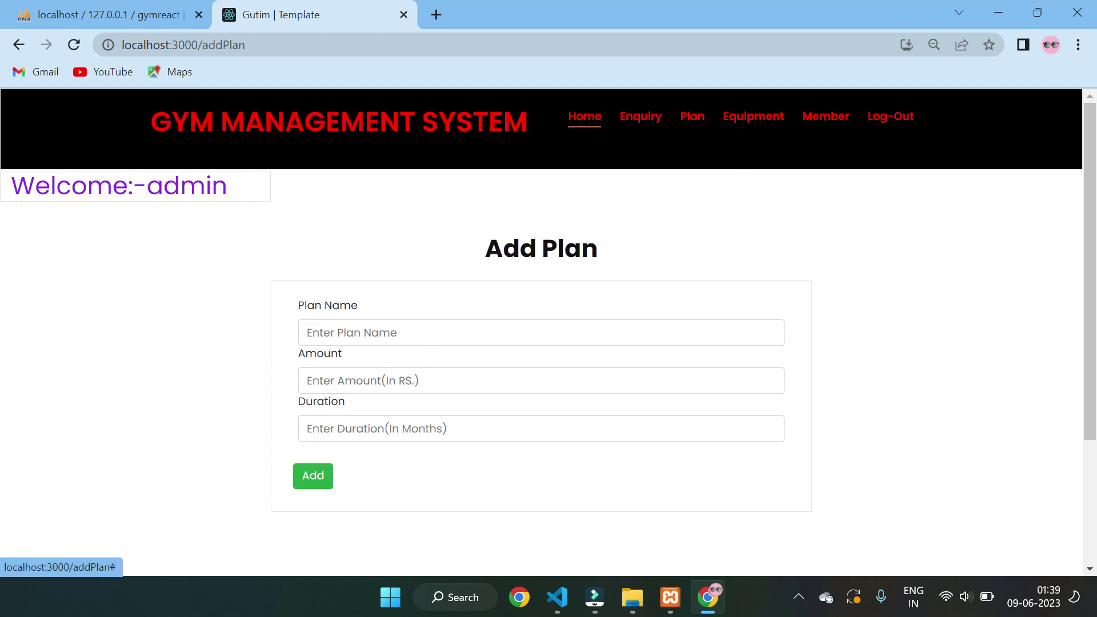
{"action": "left_click", "coordinate": [424, 338]}
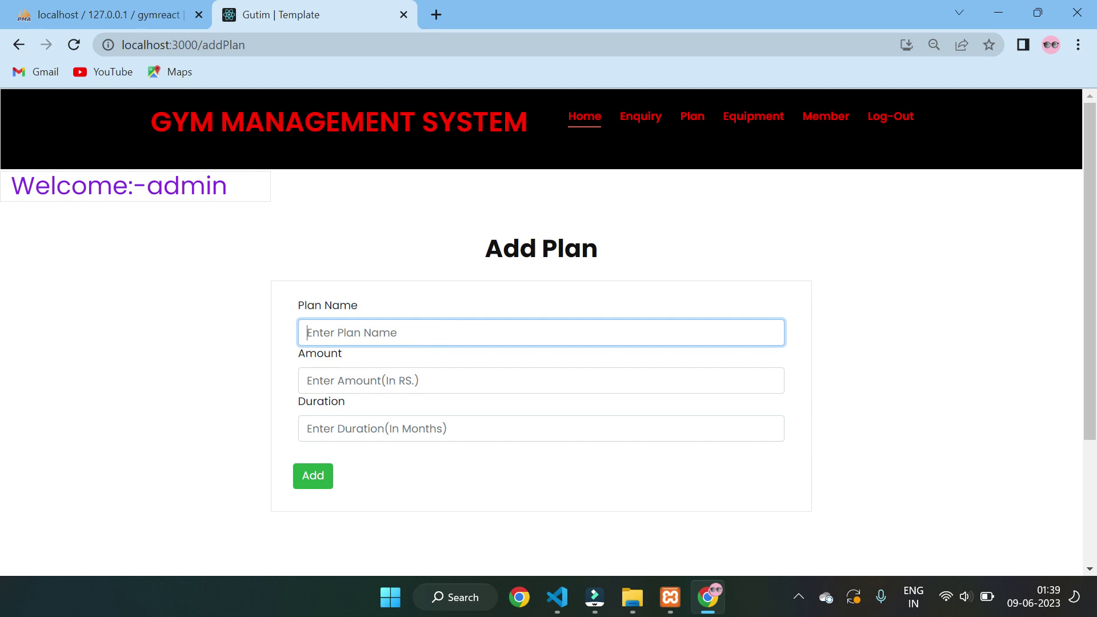
{"action": "type", "text": "Silver Plan"}
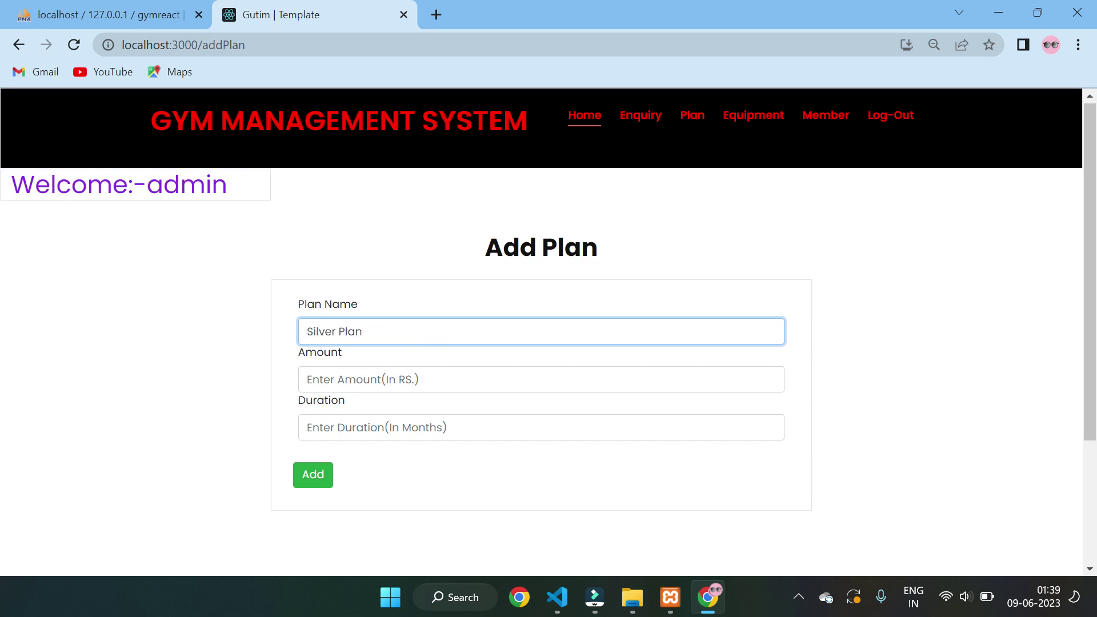
{"action": "scroll", "coordinate": [364, 295], "scroll_direction": "down", "scroll_amount": 1}
{"action": "left_click", "coordinate": [364, 295]}
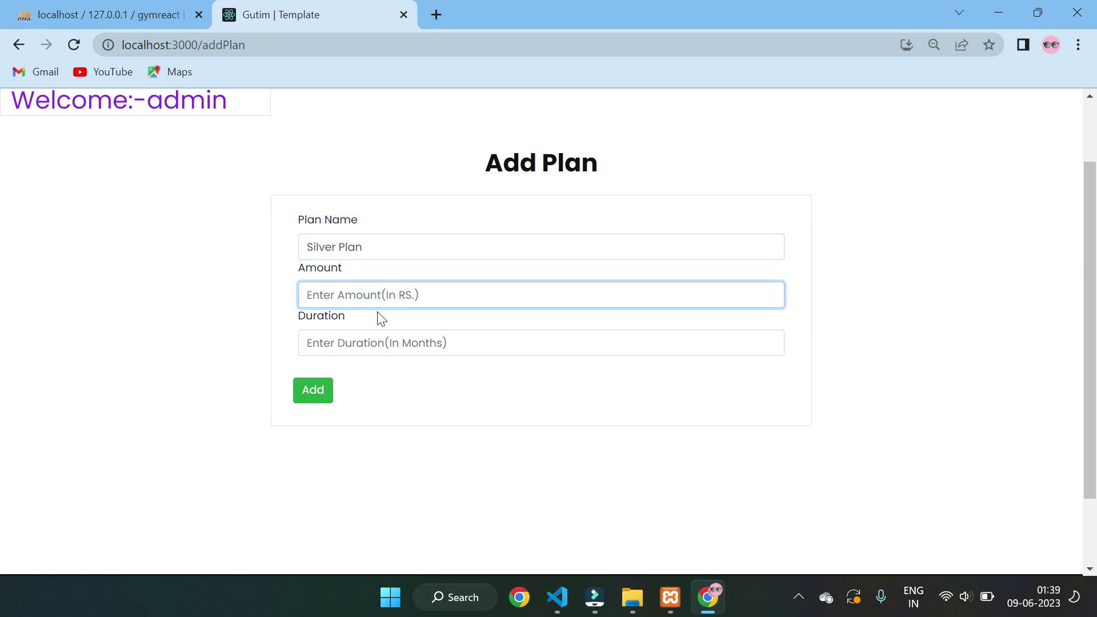
{"action": "type", "text": "2000"}
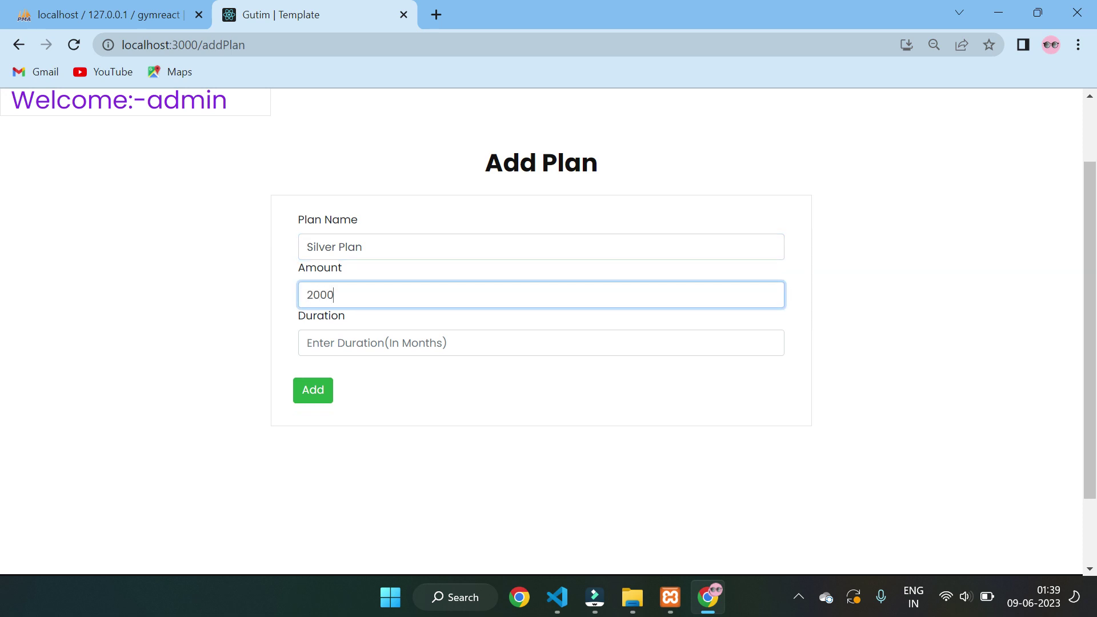
{"action": "left_click", "coordinate": [355, 350]}
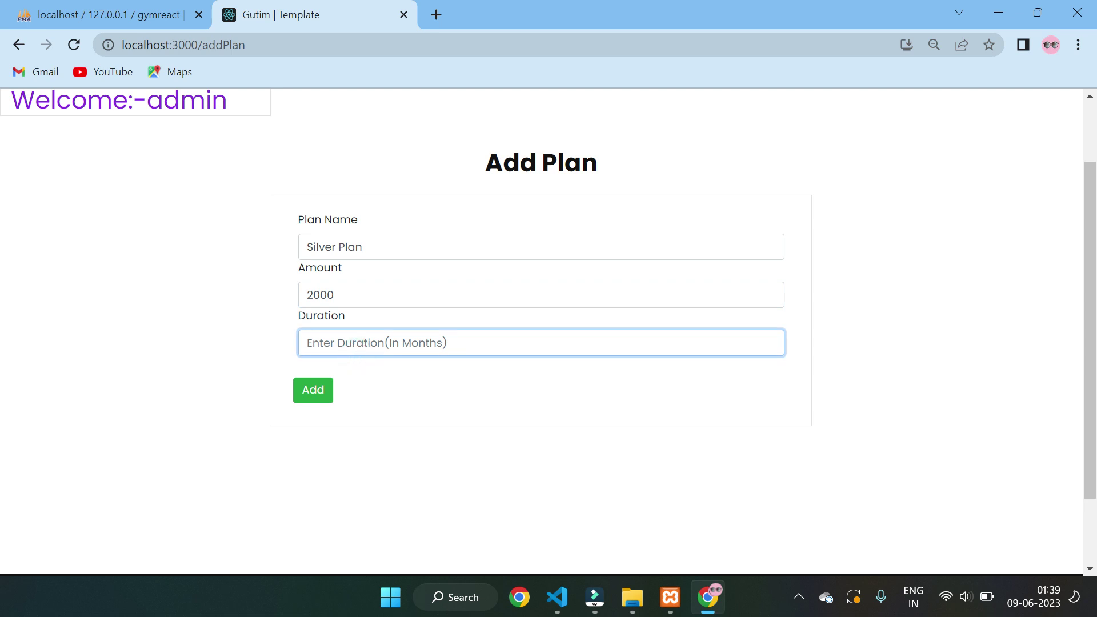
{"action": "type", "text": "3 Month"}
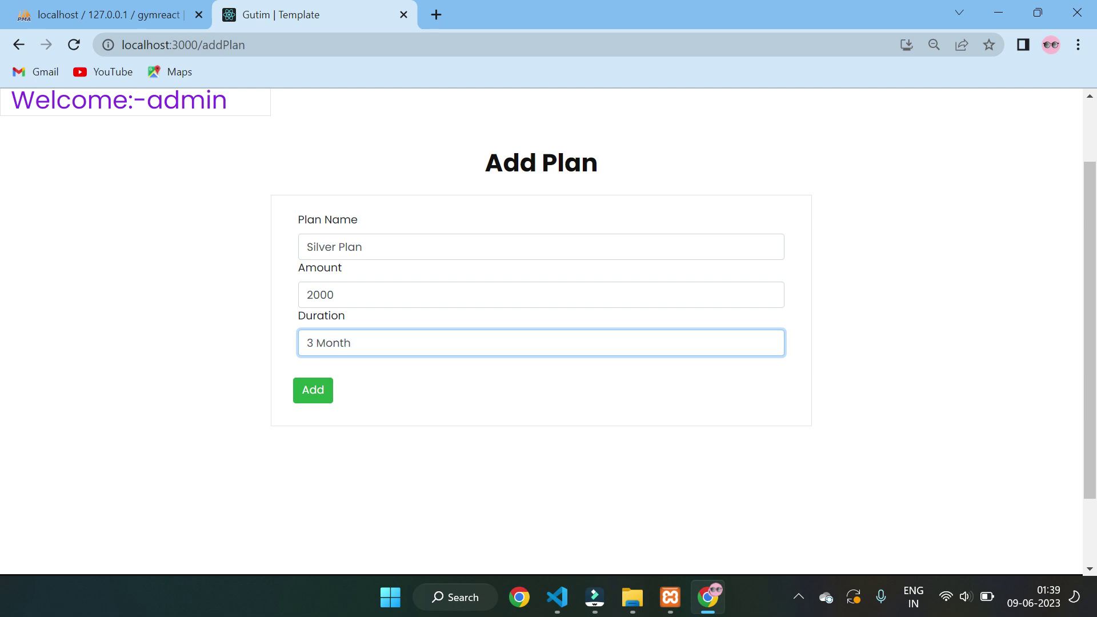
- Add the Silver Plan, acknowledge the confirmation, and return to the dashboard
{"action": "left_click", "coordinate": [315, 387]}
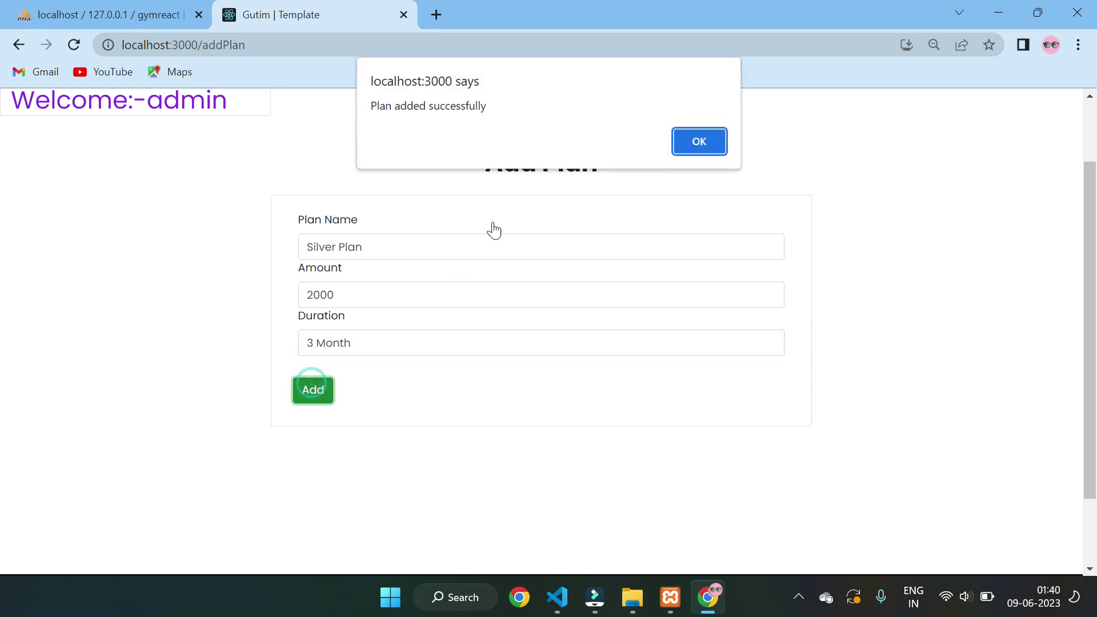
{"action": "left_click", "coordinate": [698, 144]}
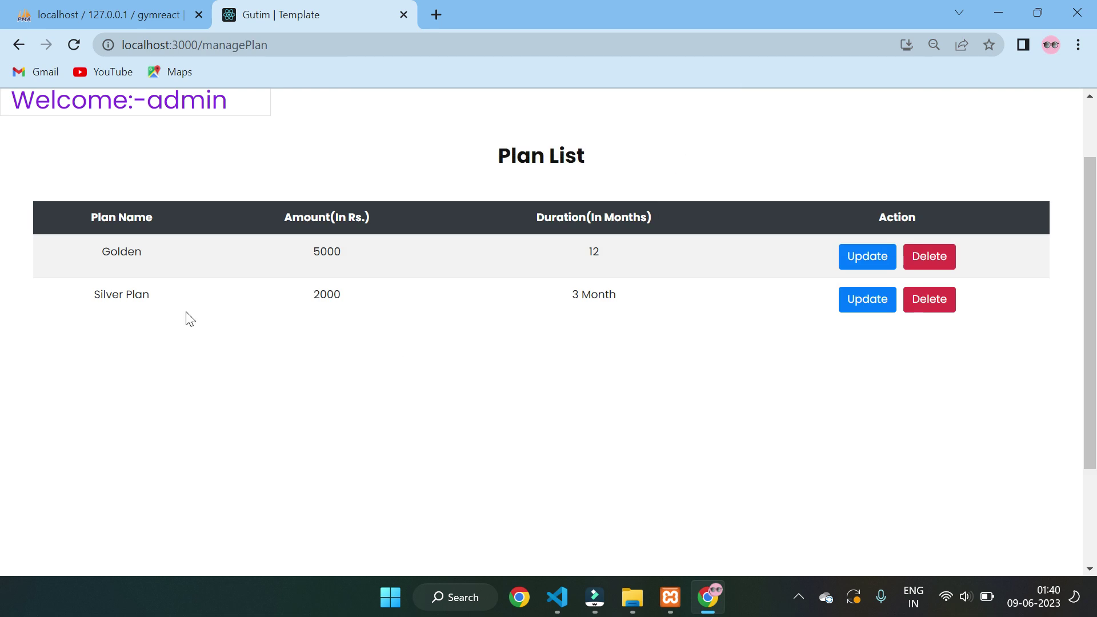
{"action": "left_click_drag", "start_coordinate": [100, 294], "coordinate": [690, 338]}
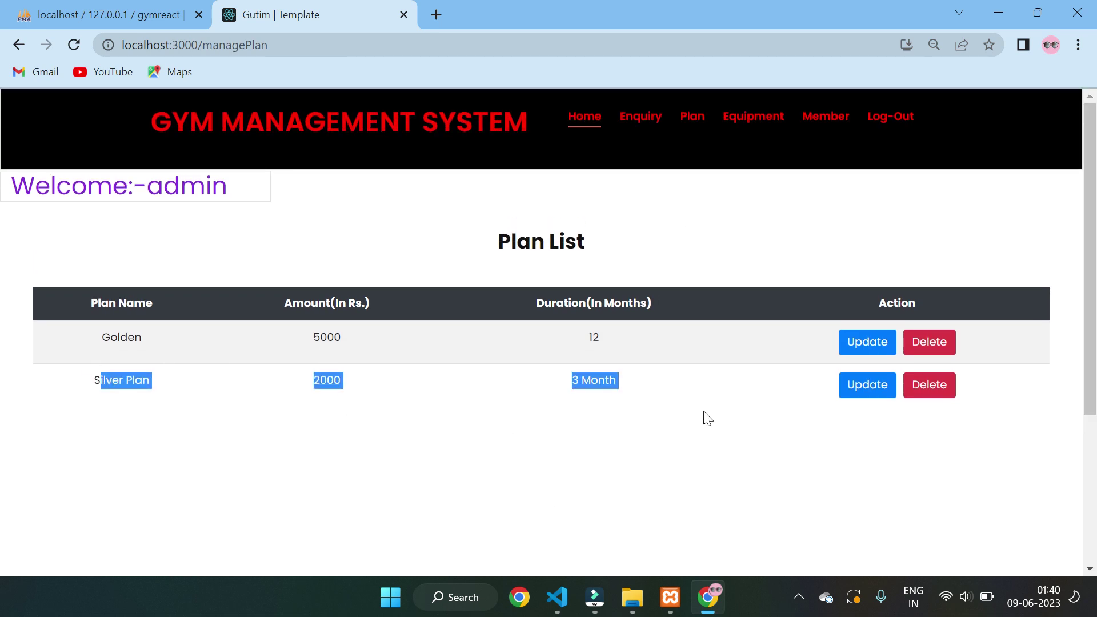
{"action": "left_click", "coordinate": [579, 120]}
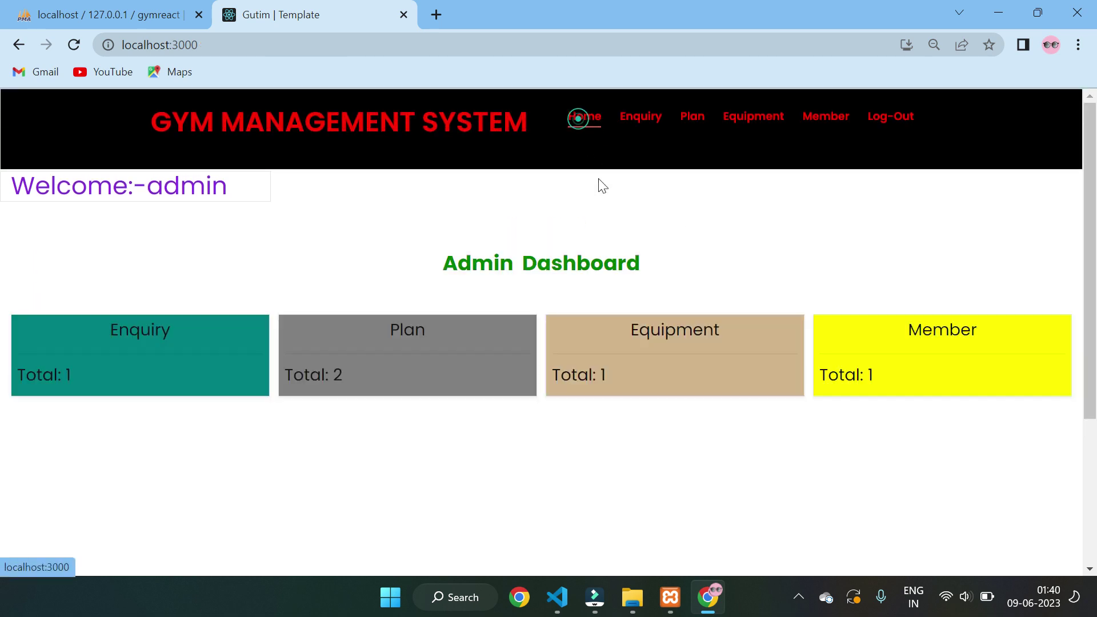
{"action": "left_click_drag", "start_coordinate": [325, 387], "coordinate": [350, 384]}
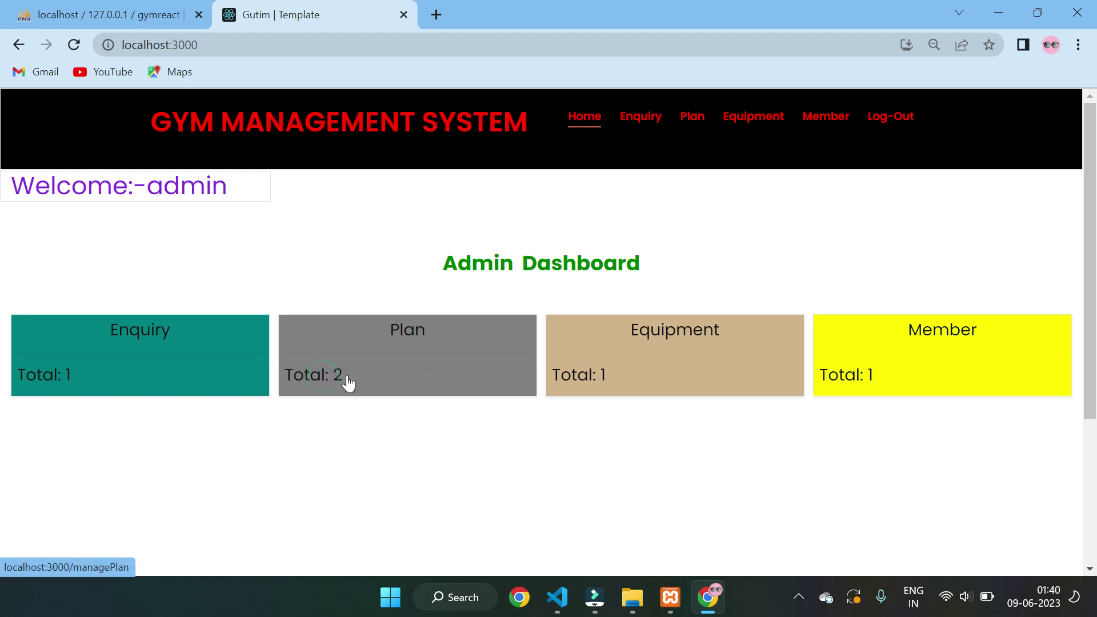
- In the Add Equipment form, enter name Dumbell, price 4000 and 2 units
{"action": "left_click", "coordinate": [759, 119]}
{"action": "left_click", "coordinate": [753, 161]}
{"action": "scroll", "coordinate": [752, 160], "scroll_direction": "down", "scroll_amount": 3}
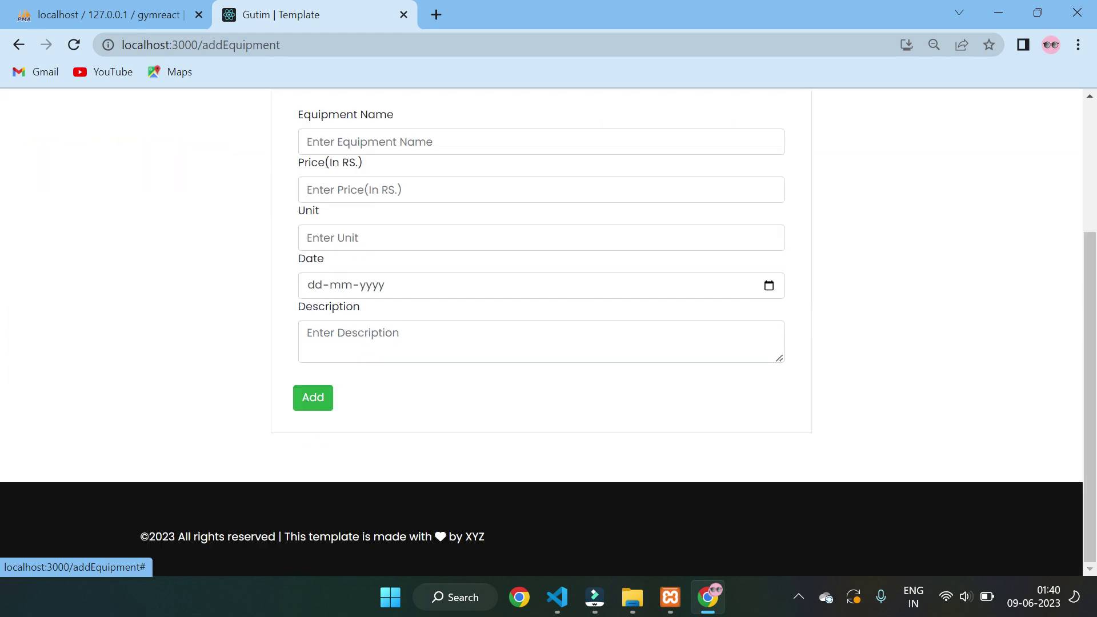
{"action": "scroll", "coordinate": [752, 160], "scroll_direction": "up", "scroll_amount": 3}
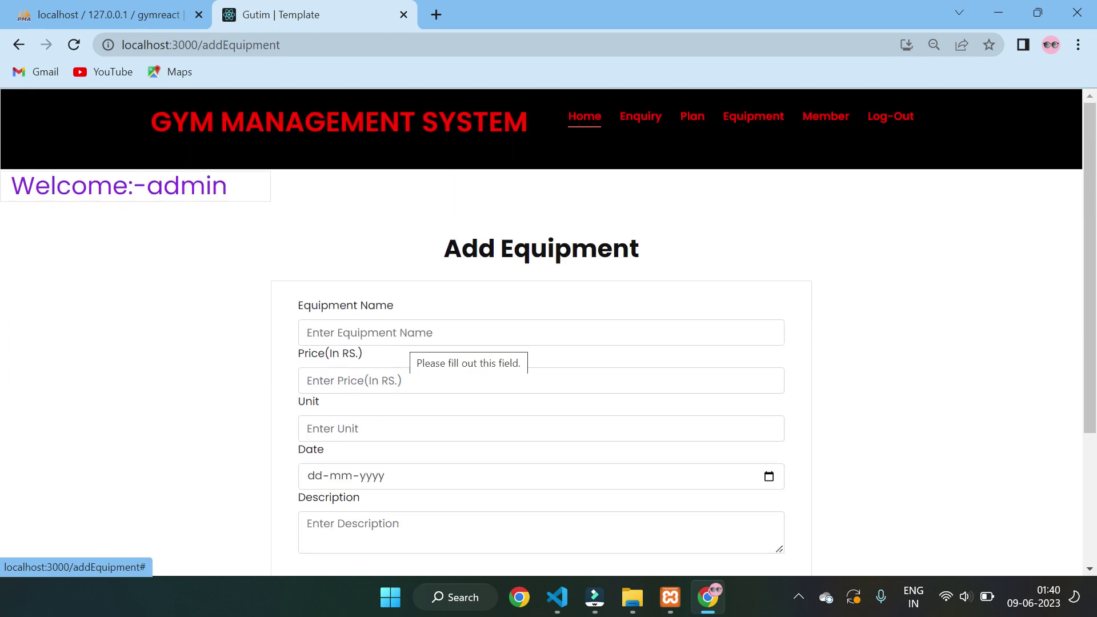
{"action": "left_click", "coordinate": [406, 332]}
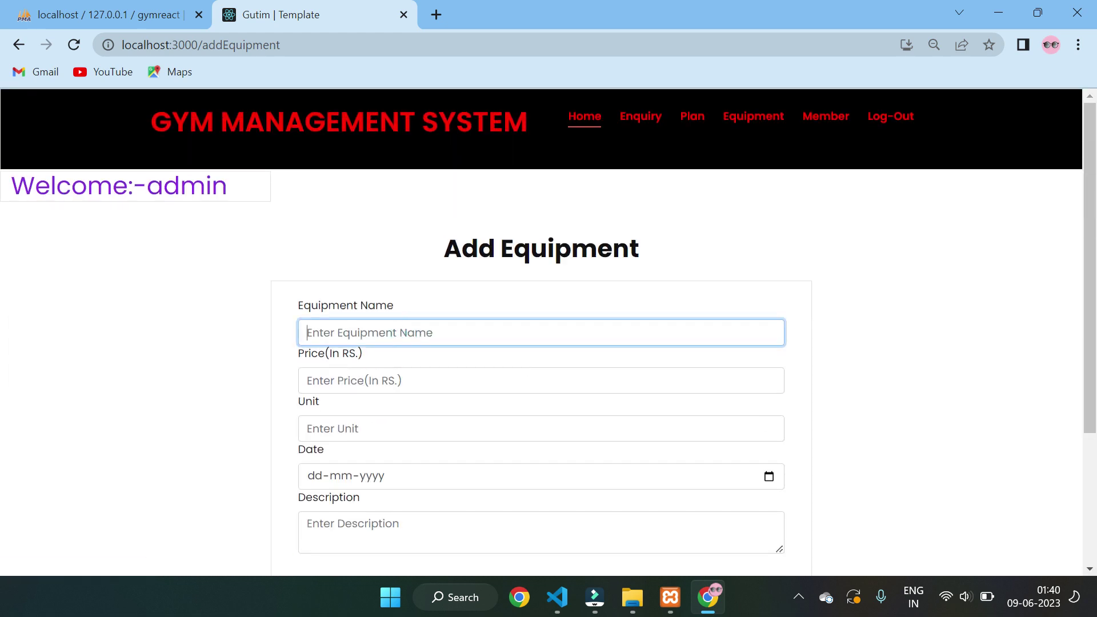
{"action": "type", "text": "DUmbell"}
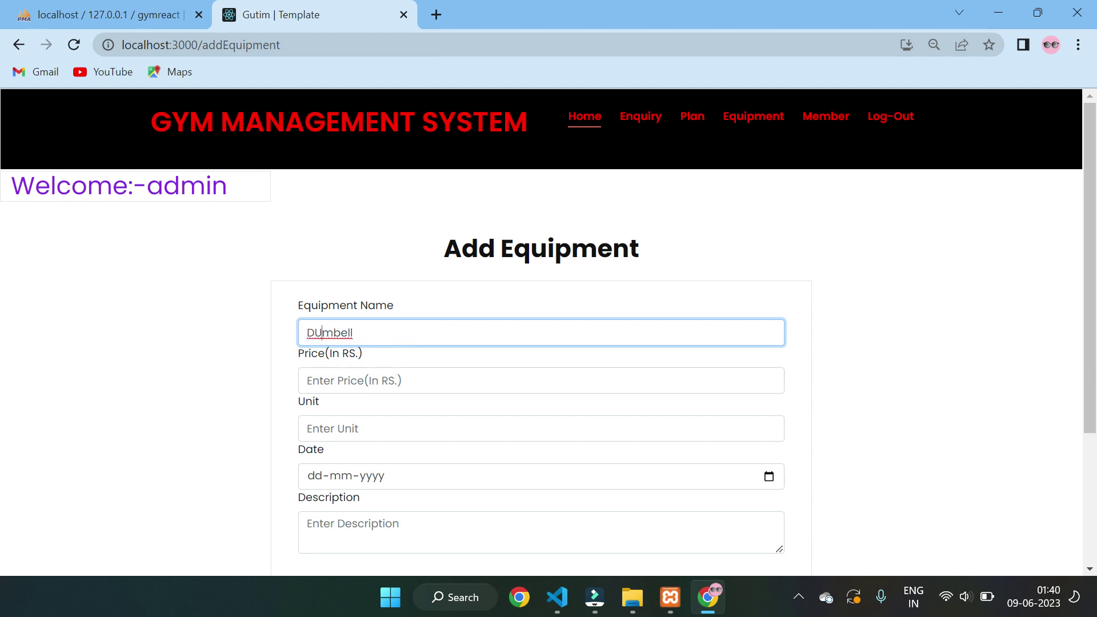
{"action": "key", "text": "BackSpace"}
{"action": "type", "text": "u"}
{"action": "left_click", "coordinate": [443, 329]}
{"action": "scroll", "coordinate": [395, 343], "scroll_direction": "down", "scroll_amount": 2}
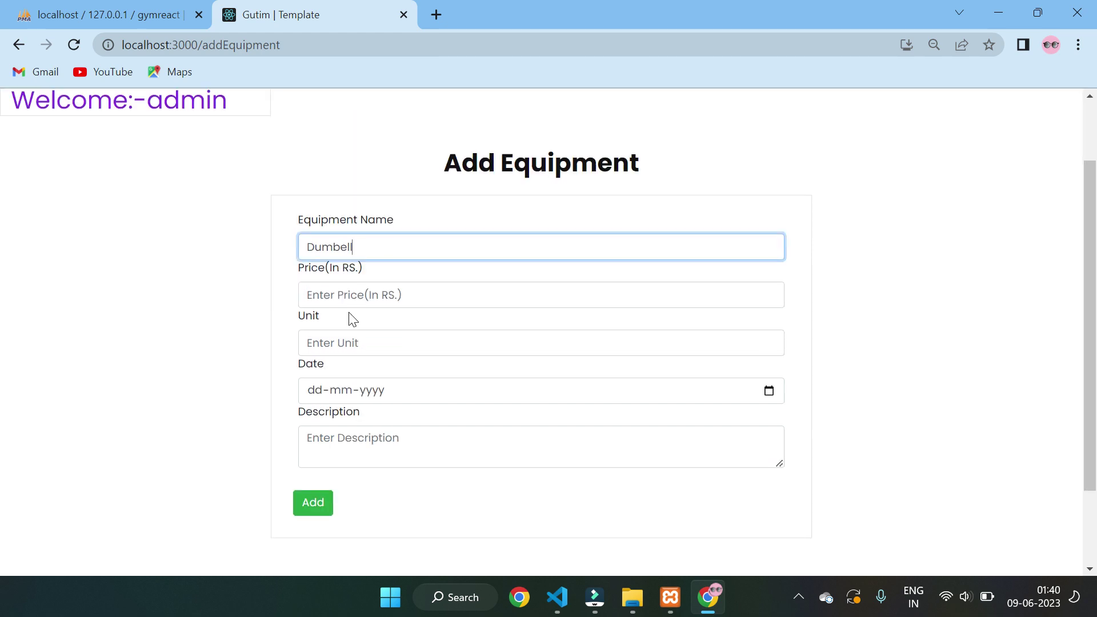
{"action": "left_click", "coordinate": [355, 295]}
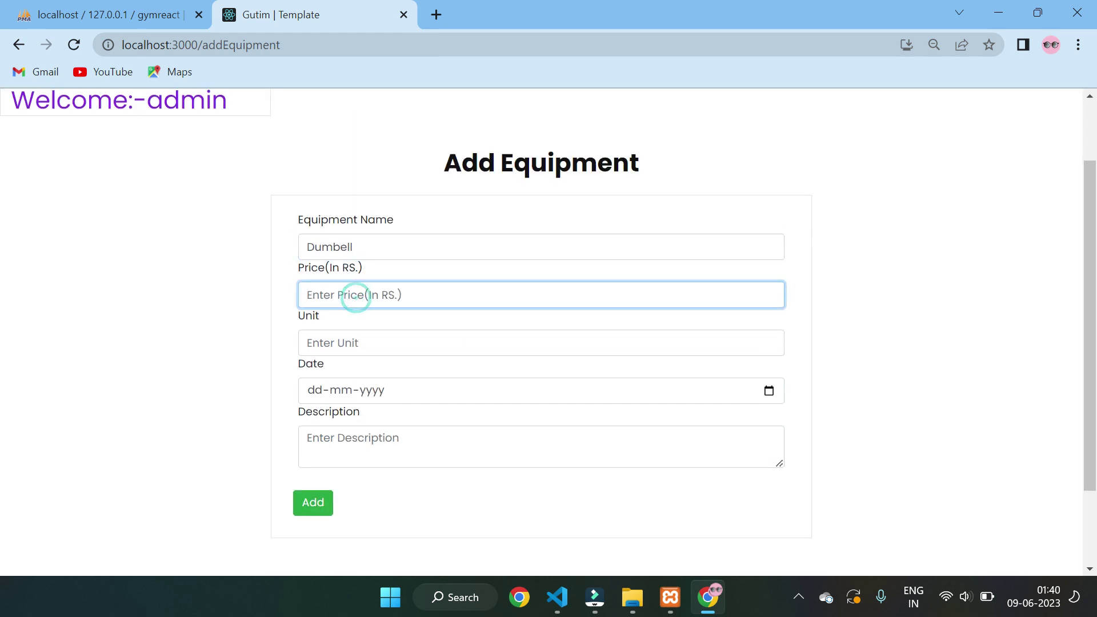
{"action": "type", "text": "4000"}
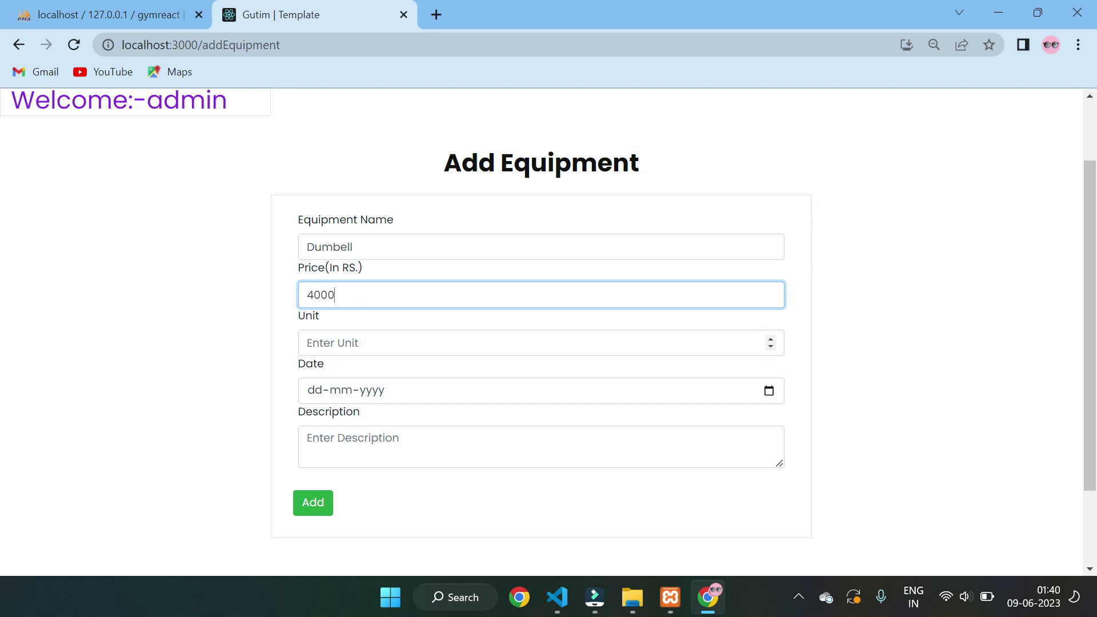
{"action": "left_click", "coordinate": [338, 345]}
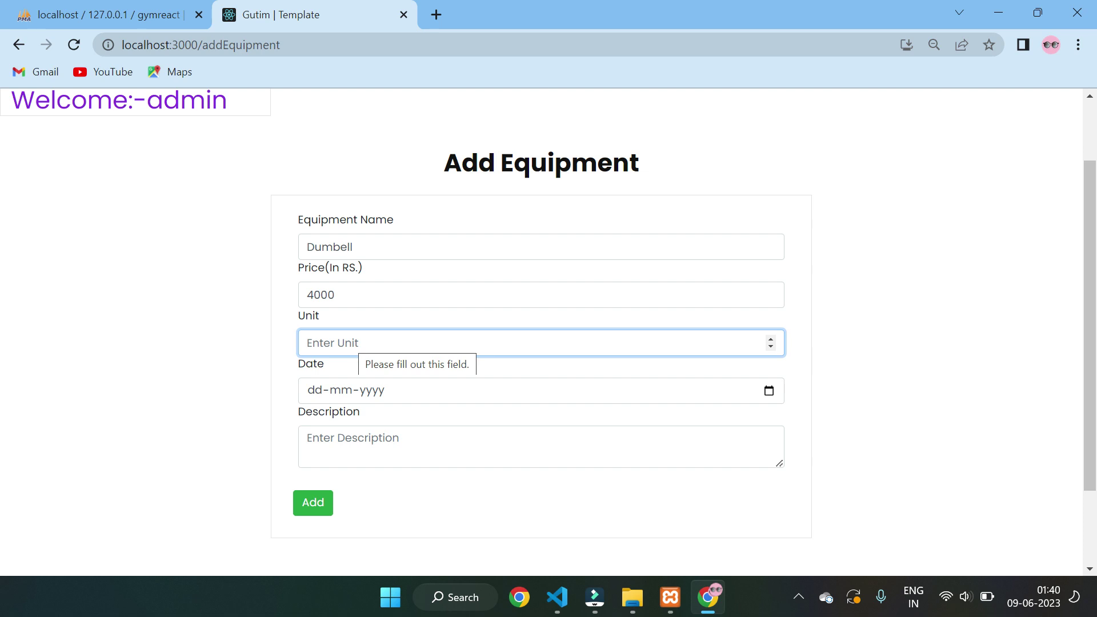
{"action": "type", "text": "2"}
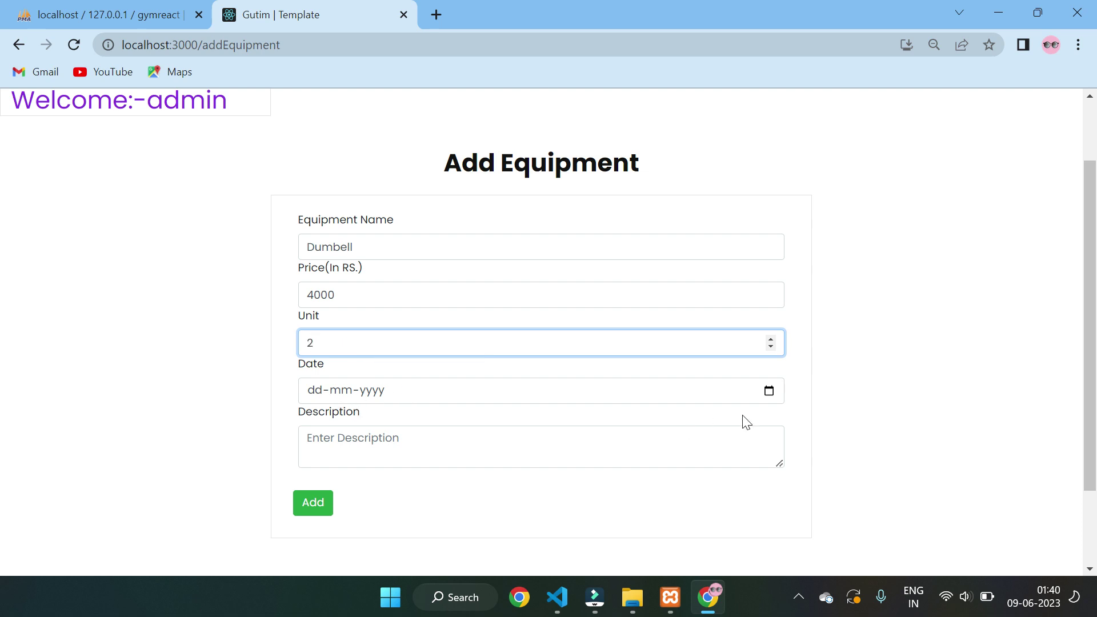
- Set the date to 09-06-2023, add a description, save the equipment, and return Home
{"action": "left_click", "coordinate": [769, 391]}
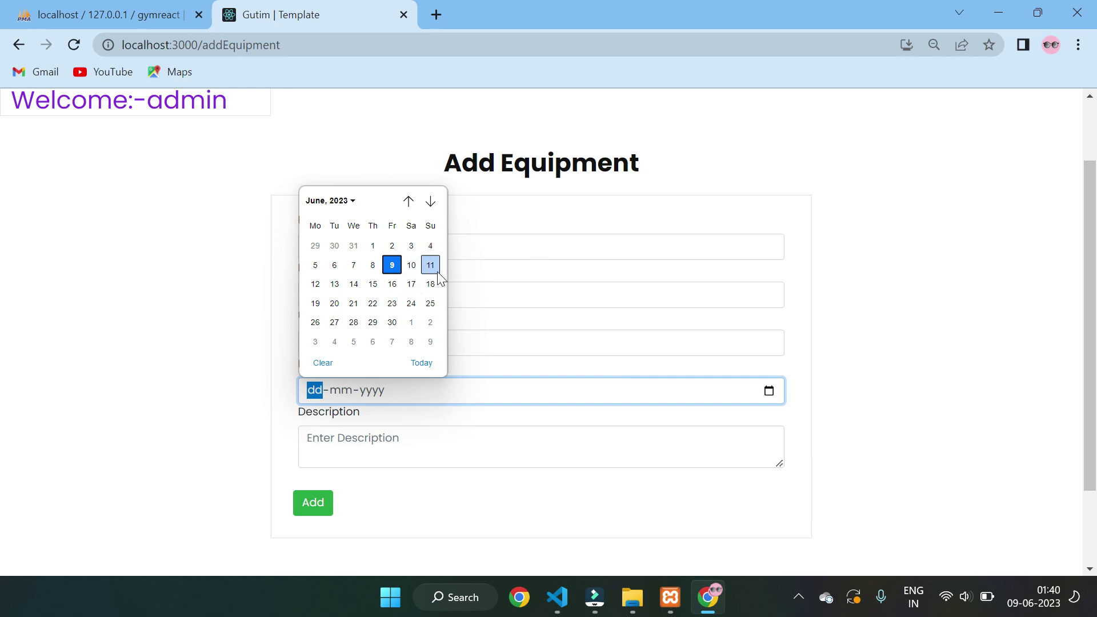
{"action": "left_click", "coordinate": [392, 266]}
{"action": "left_click", "coordinate": [340, 446]}
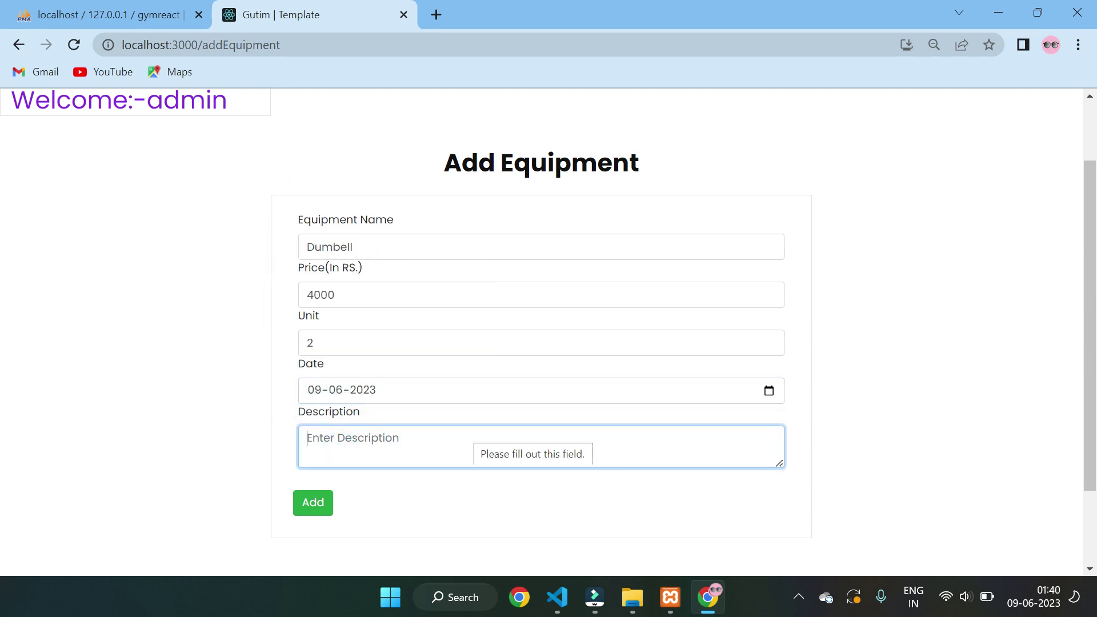
{"action": "type", "text": "2 Pair of Dumbell"}
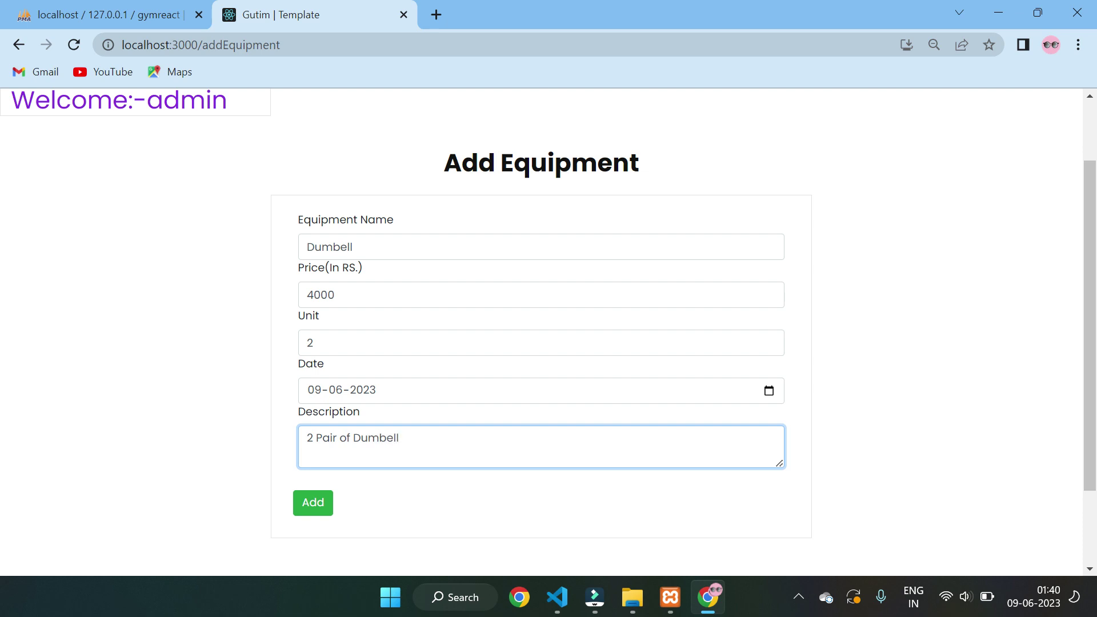
{"action": "left_click", "coordinate": [311, 505]}
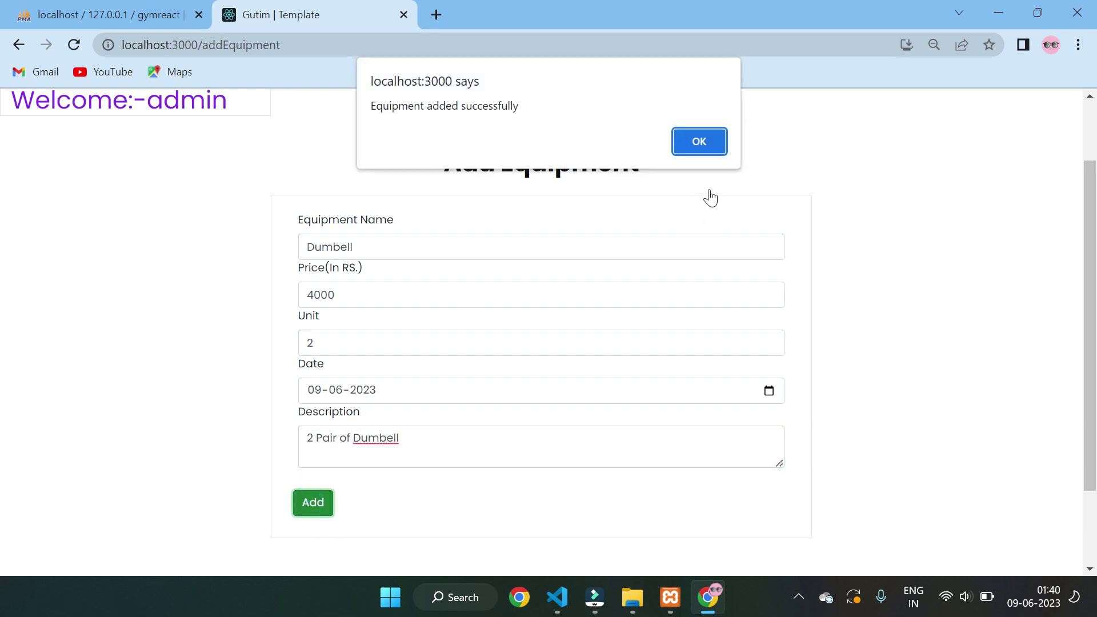
{"action": "left_click", "coordinate": [697, 147]}
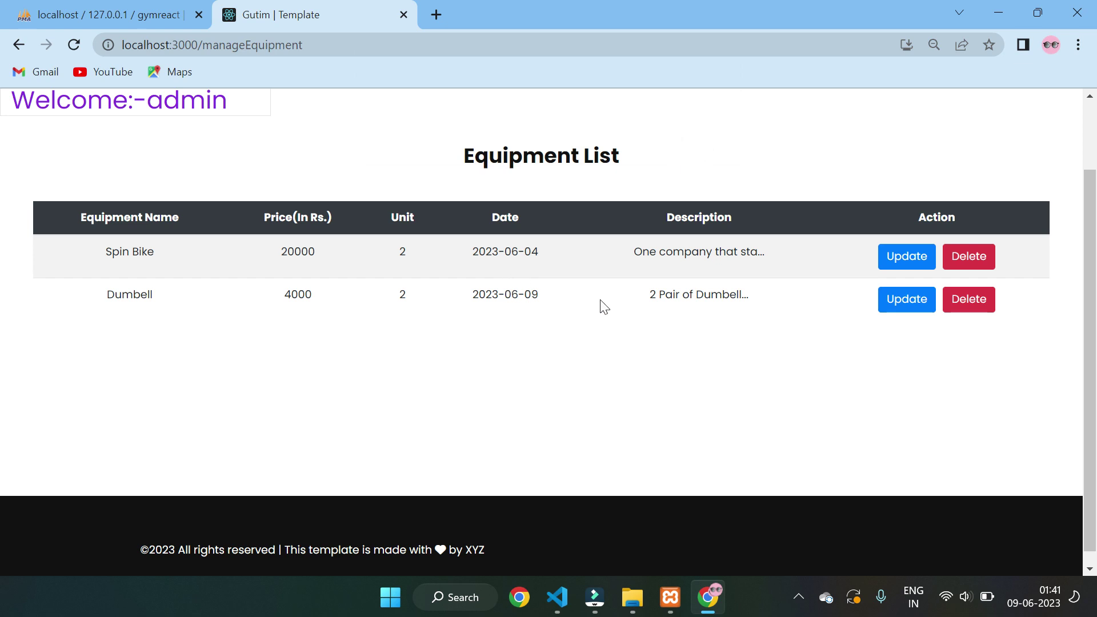
{"action": "scroll", "coordinate": [655, 318], "scroll_direction": "up", "scroll_amount": 3}
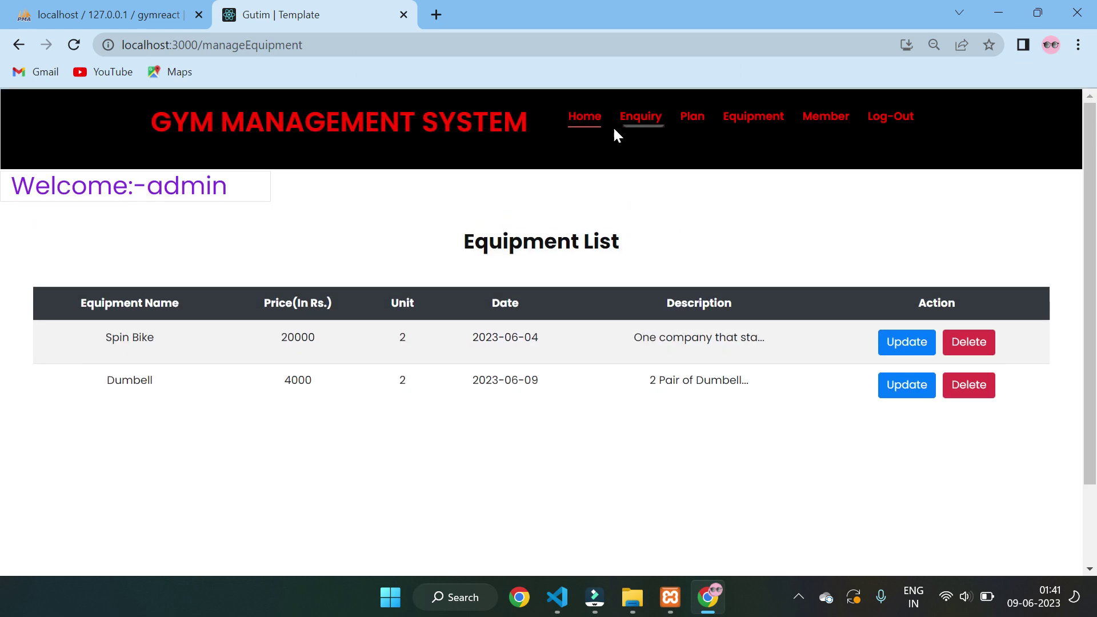
{"action": "left_click", "coordinate": [577, 120]}
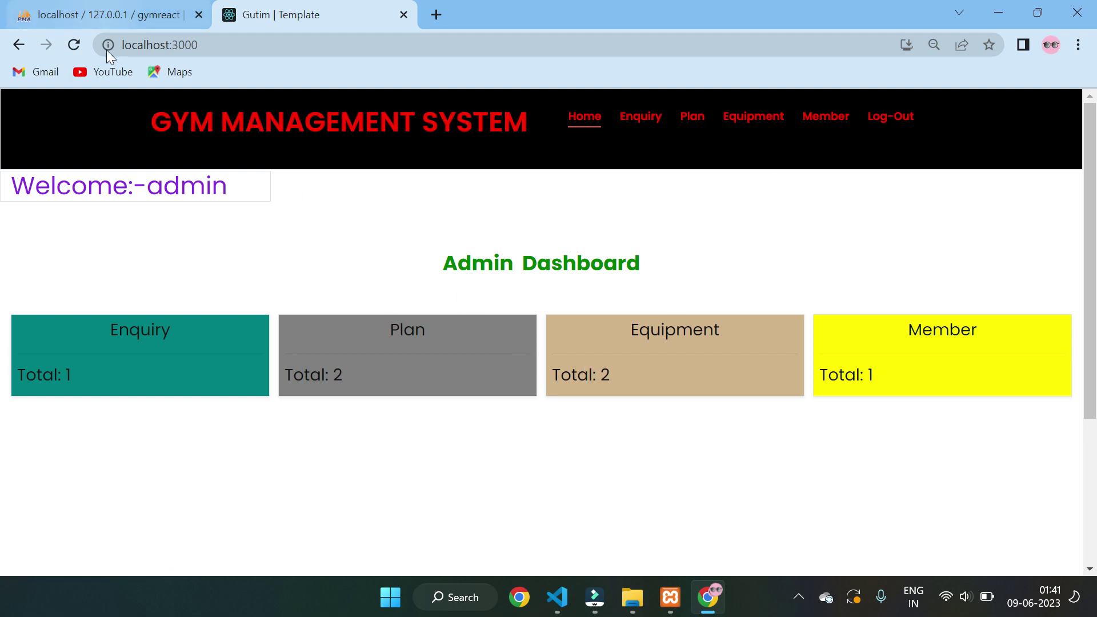
{"action": "left_click", "coordinate": [78, 12]}
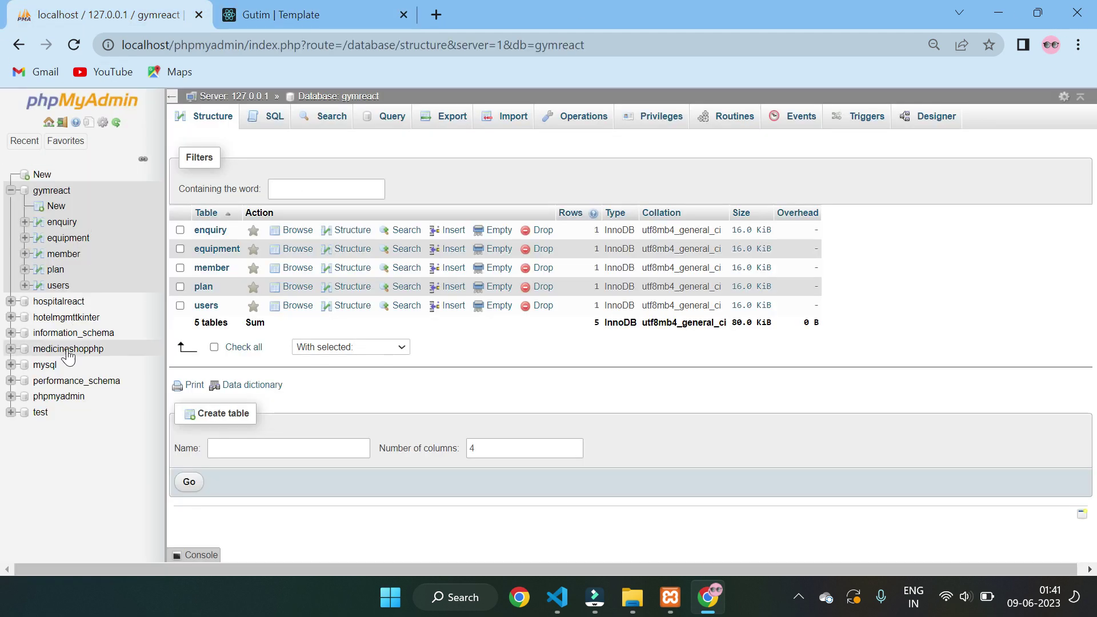
{"action": "left_click", "coordinate": [203, 289]}
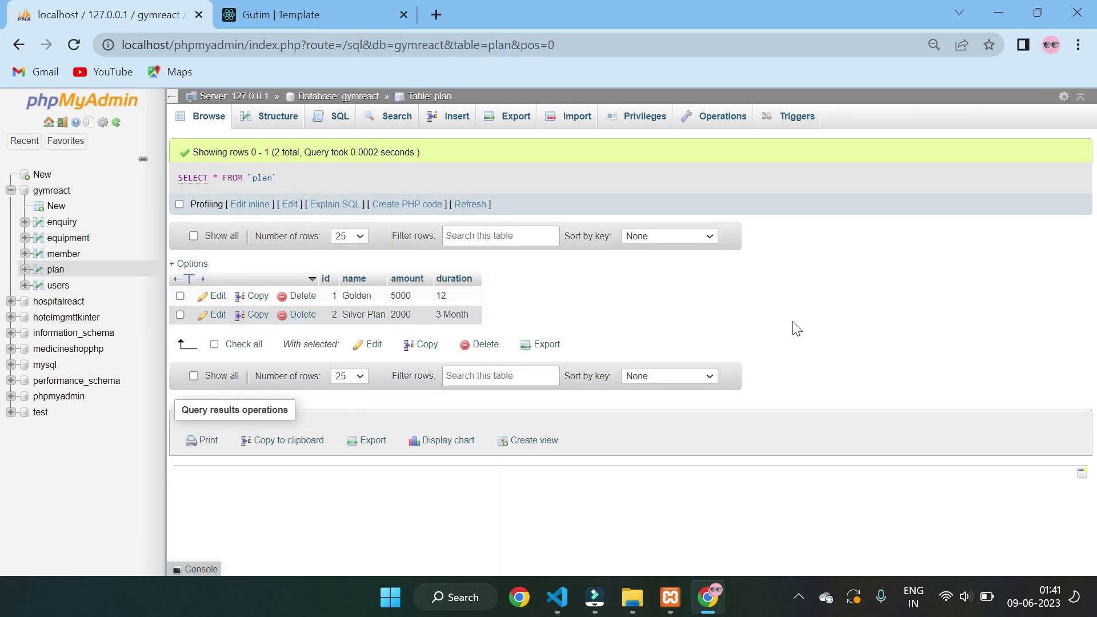
{"action": "key", "text": "ctrl+plus"}
{"action": "key", "text": "ctrl+minus"}
{"action": "key", "text": "ctrl+minus"}
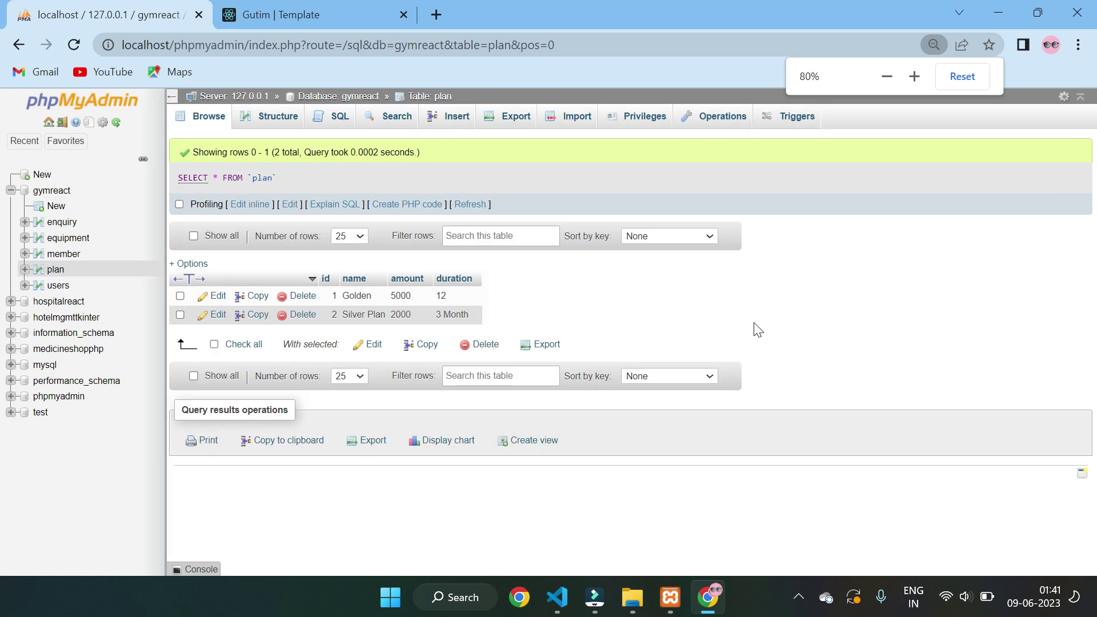
{"action": "left_click", "coordinate": [286, 14]}
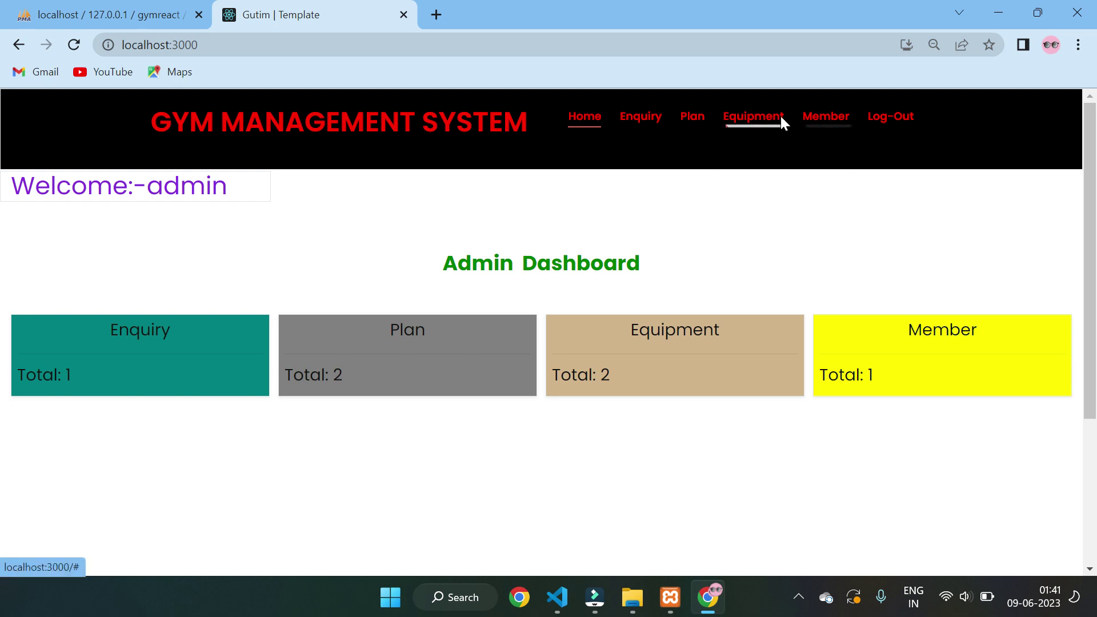
- Open the Add Member form and scroll through it
{"action": "left_click", "coordinate": [827, 118]}
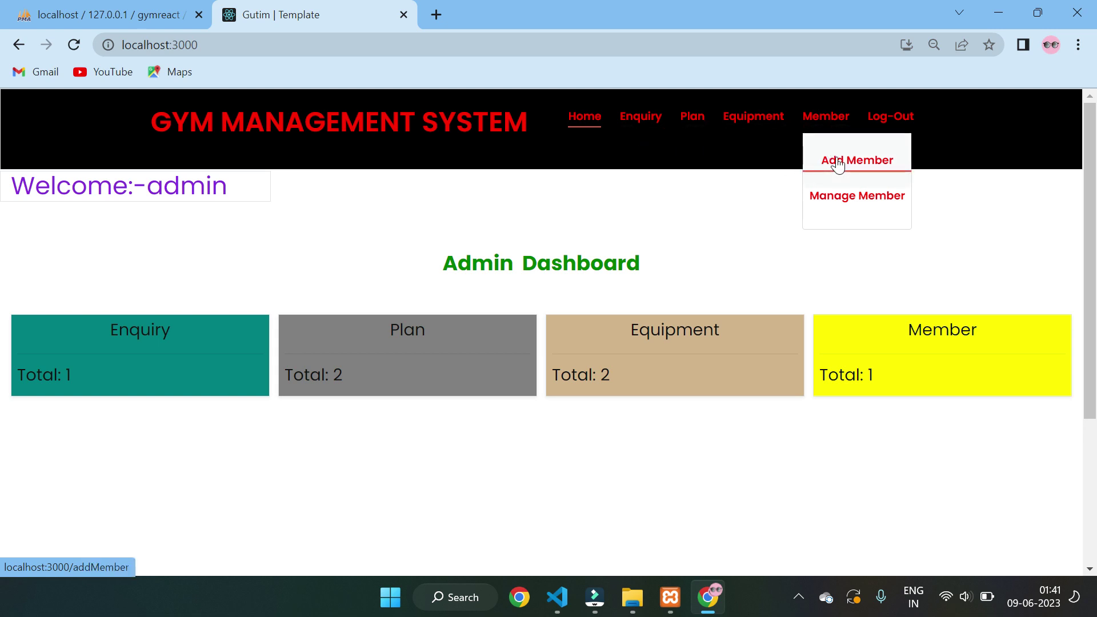
{"action": "left_click", "coordinate": [838, 165]}
{"action": "scroll", "coordinate": [629, 276], "scroll_direction": "down", "scroll_amount": 3}
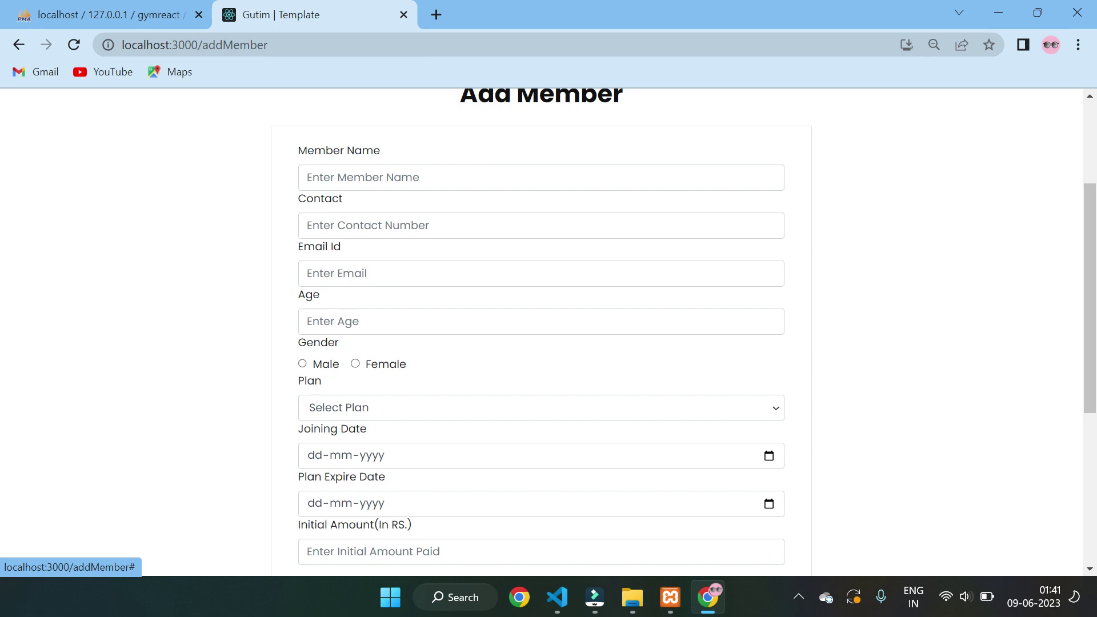
{"action": "scroll", "coordinate": [509, 238], "scroll_direction": "down", "scroll_amount": 3}
{"action": "scroll", "coordinate": [509, 237], "scroll_direction": "up", "scroll_amount": 2}
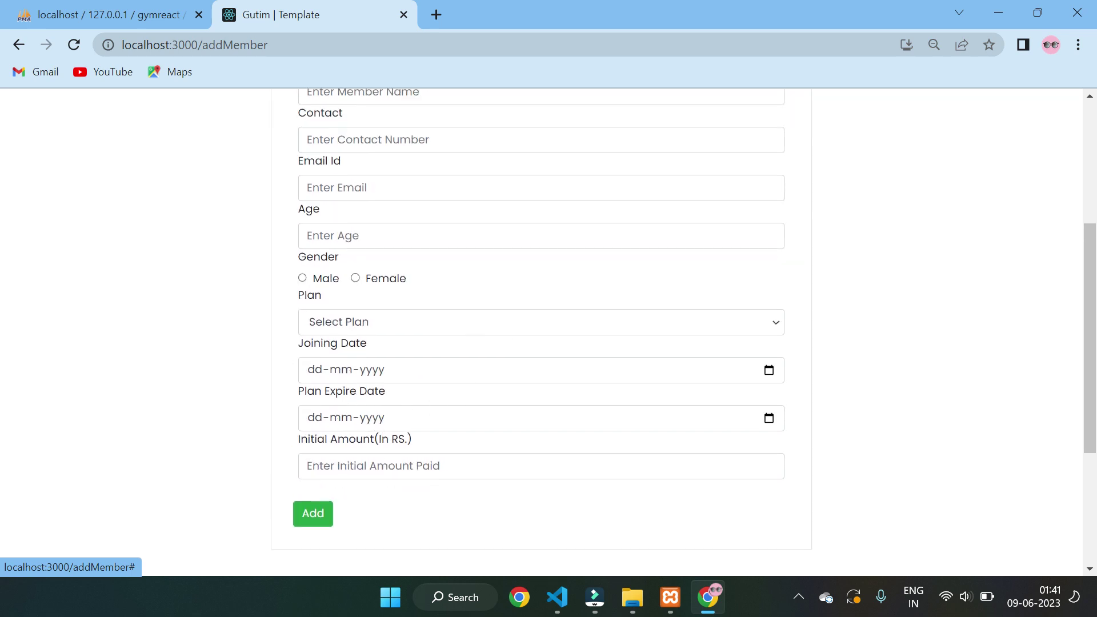
{"action": "scroll", "coordinate": [338, 310], "scroll_direction": "up", "scroll_amount": 2}
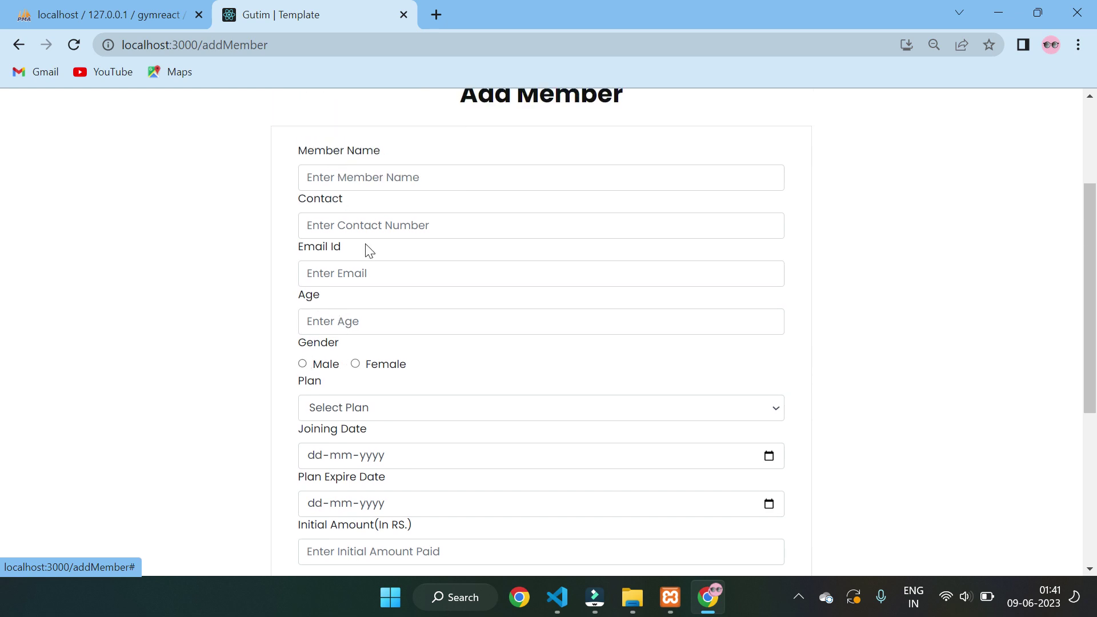
{"action": "scroll", "coordinate": [368, 250], "scroll_direction": "up", "scroll_amount": 3}
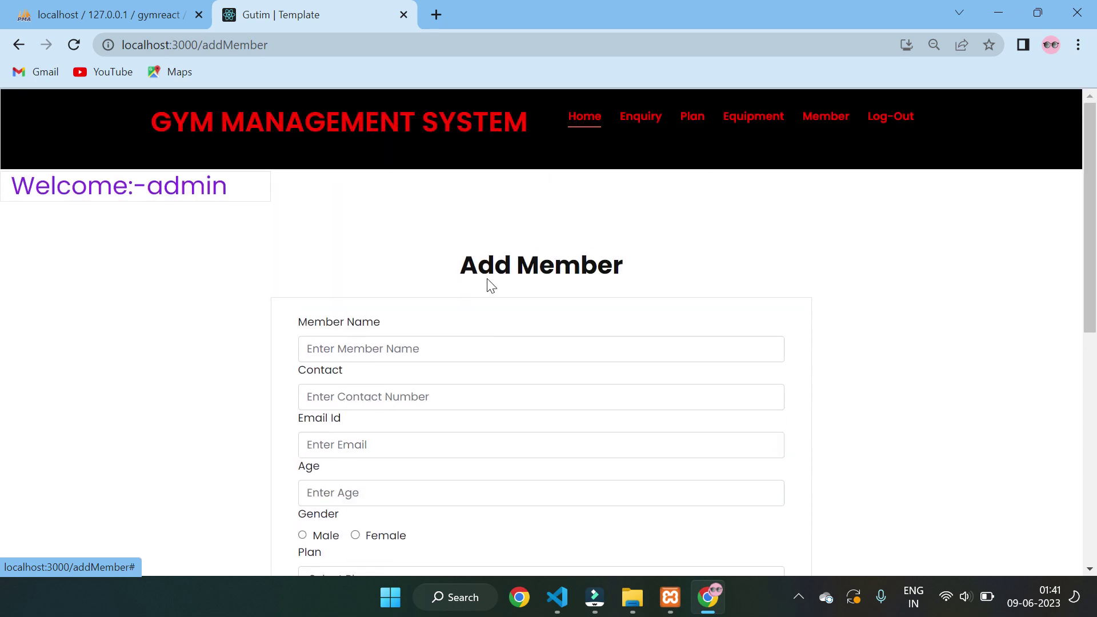
- Open the member list, view the only member's edit form, then go back
{"action": "left_click", "coordinate": [815, 118]}
{"action": "left_click", "coordinate": [828, 193]}
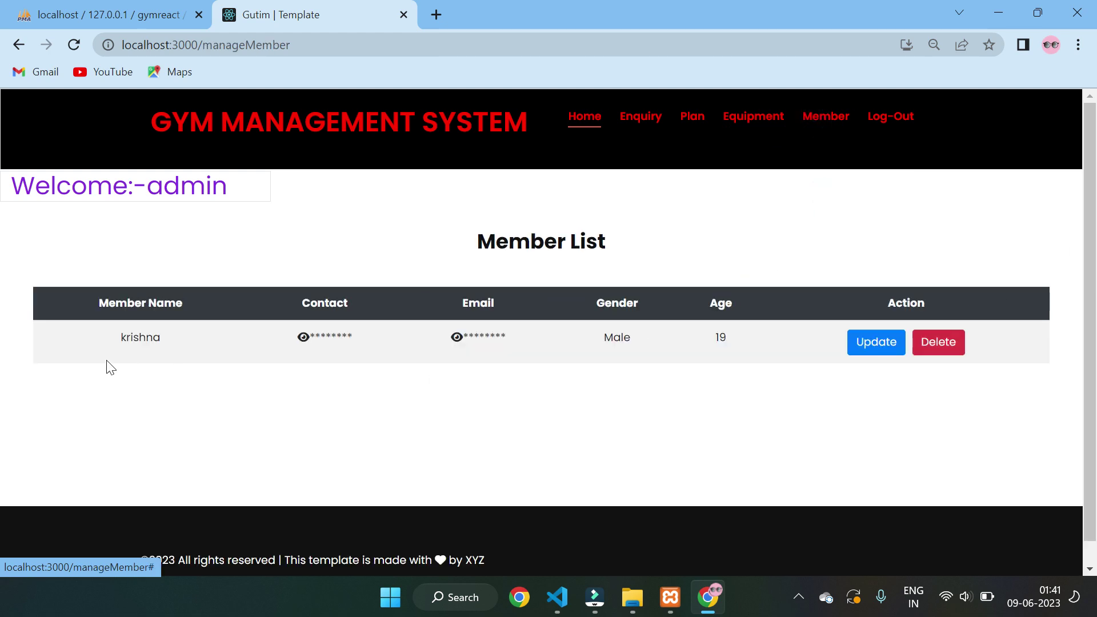
{"action": "left_click", "coordinate": [871, 350]}
{"action": "scroll", "coordinate": [740, 382], "scroll_direction": "down", "scroll_amount": 2}
{"action": "scroll", "coordinate": [453, 400], "scroll_direction": "down", "scroll_amount": 4}
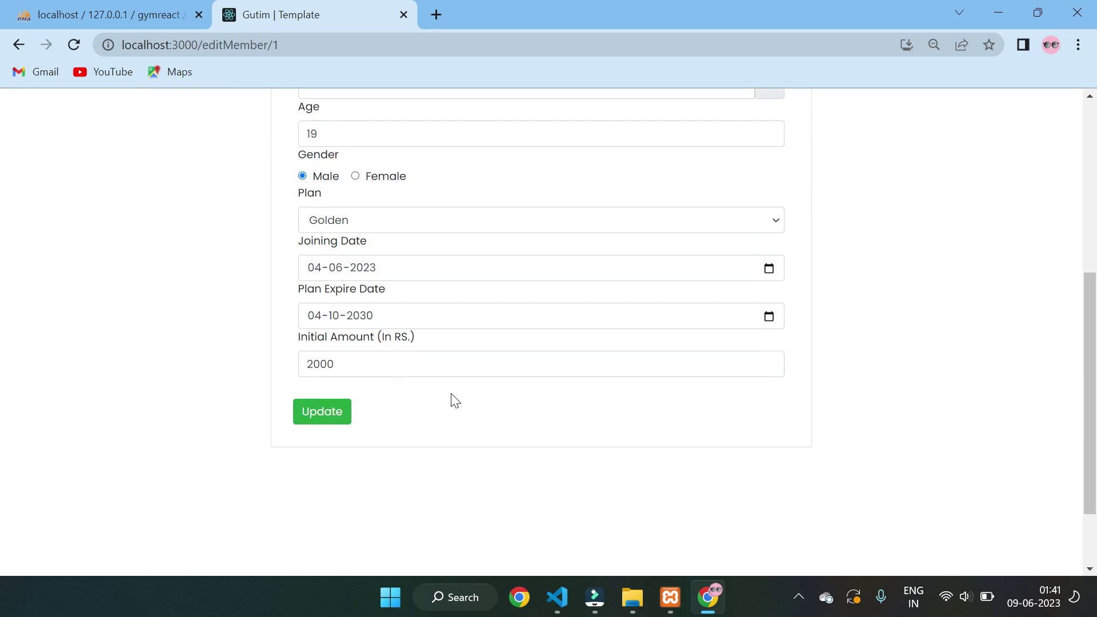
{"action": "left_click", "coordinate": [318, 406]}
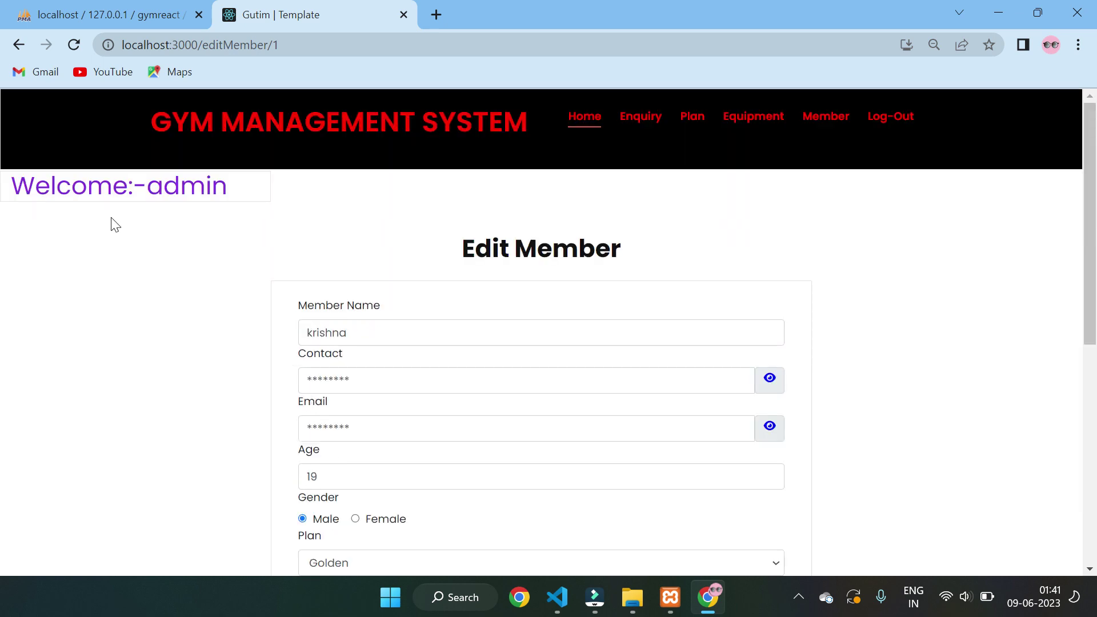
{"action": "left_click", "coordinate": [18, 45]}
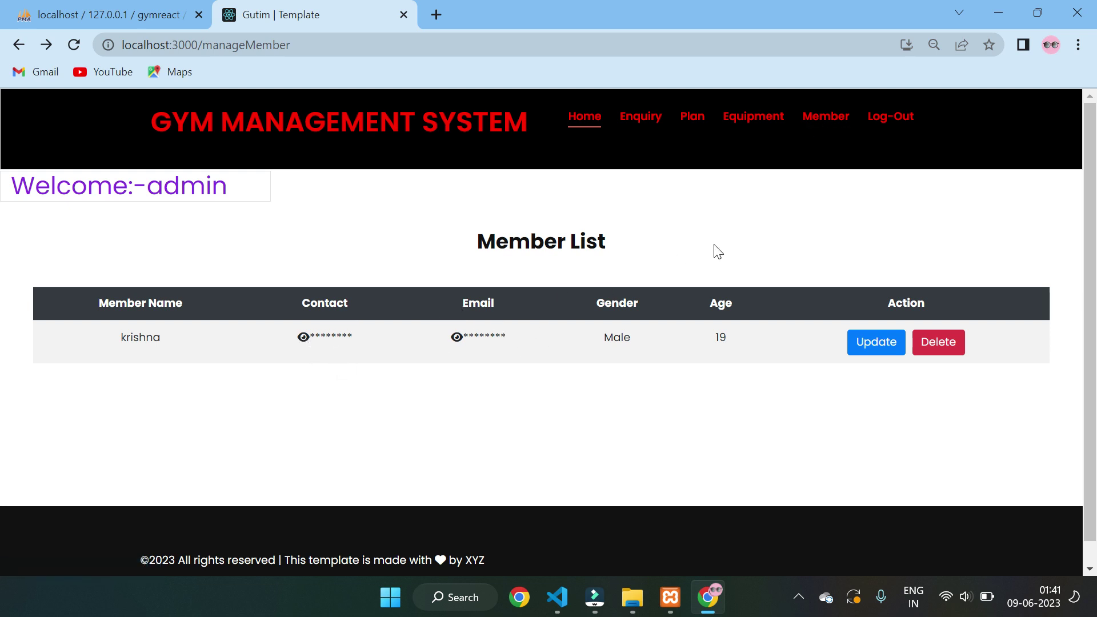
- Log out of the admin account, returning to the Admin Login page
{"action": "left_click", "coordinate": [897, 118]}
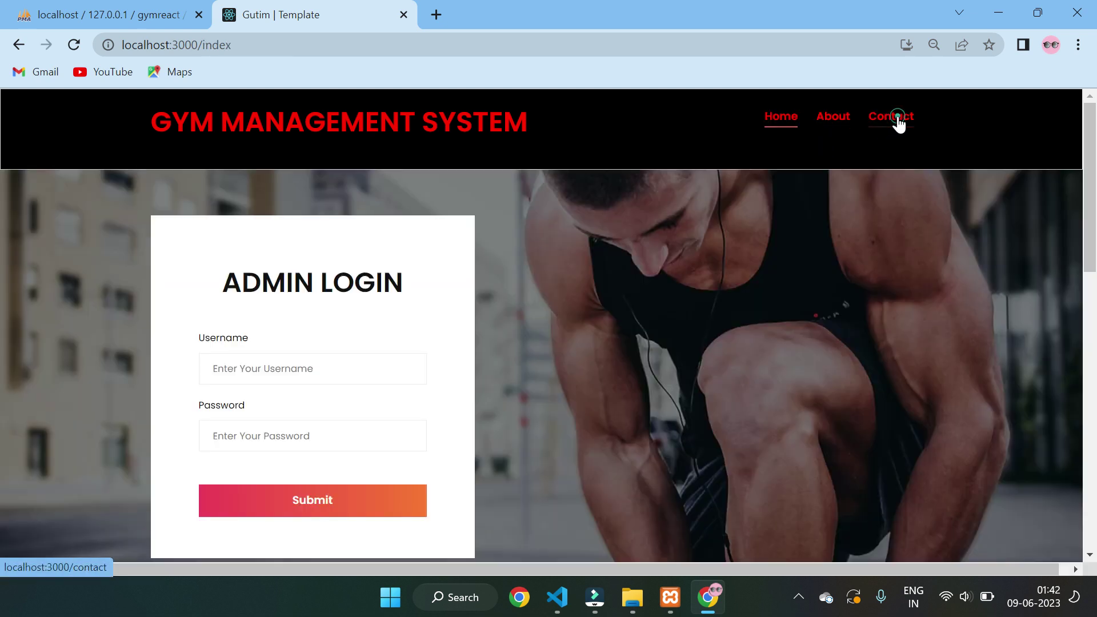
{"action": "scroll", "coordinate": [568, 440], "scroll_direction": "down", "scroll_amount": 3}
{"action": "scroll", "coordinate": [549, 353], "scroll_direction": "up", "scroll_amount": 3}
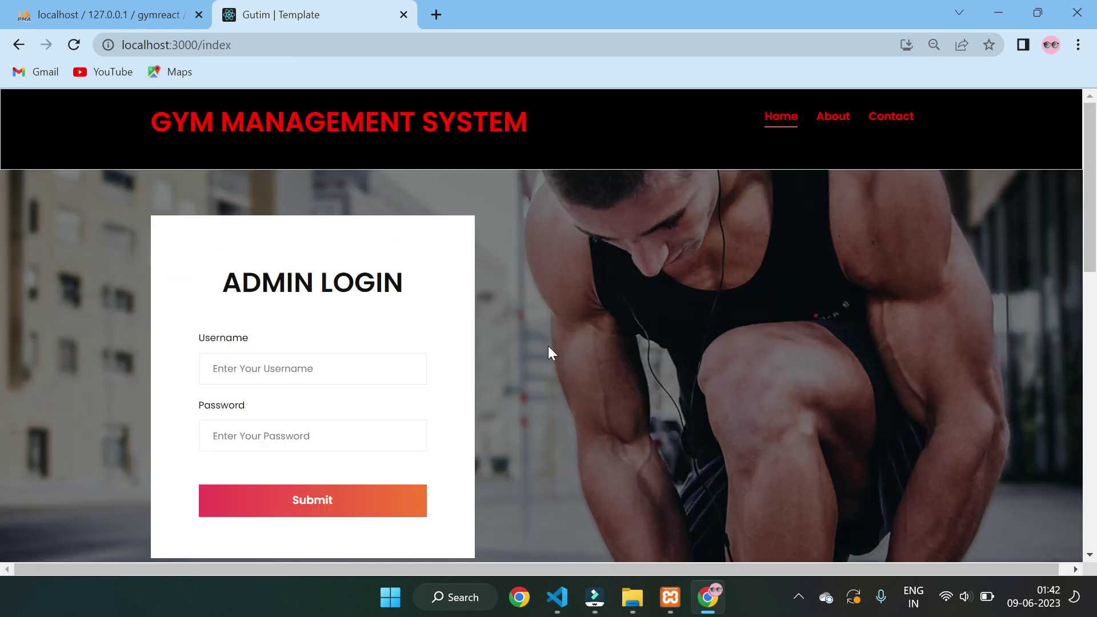
{"action": "scroll", "coordinate": [590, 380], "scroll_direction": "down", "scroll_amount": 10}
{"action": "scroll", "coordinate": [591, 373], "scroll_direction": "up", "scroll_amount": 10}
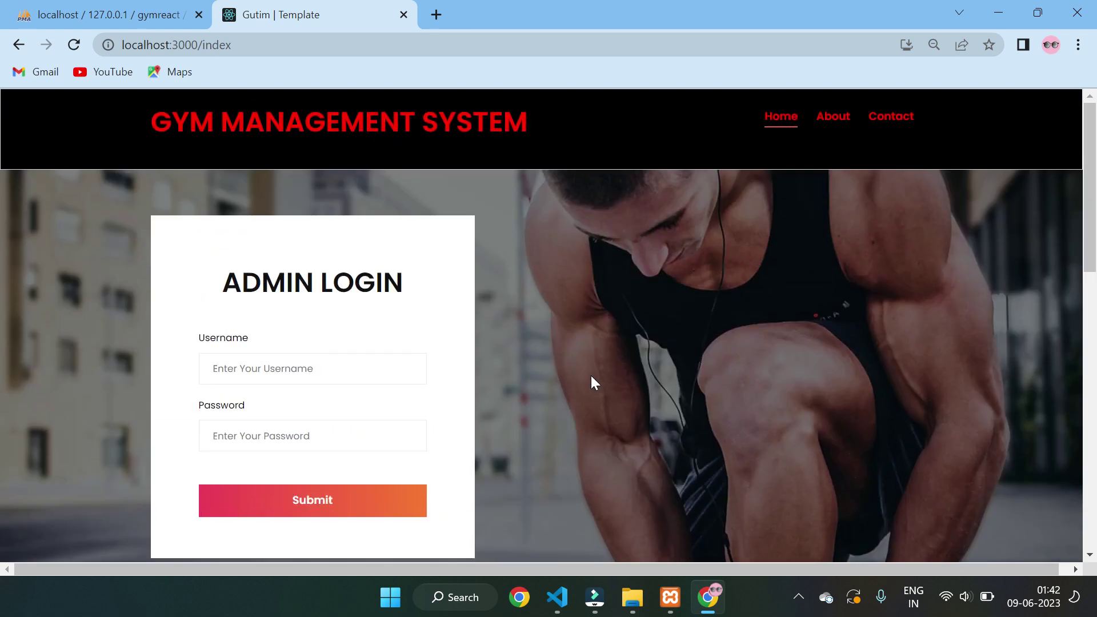